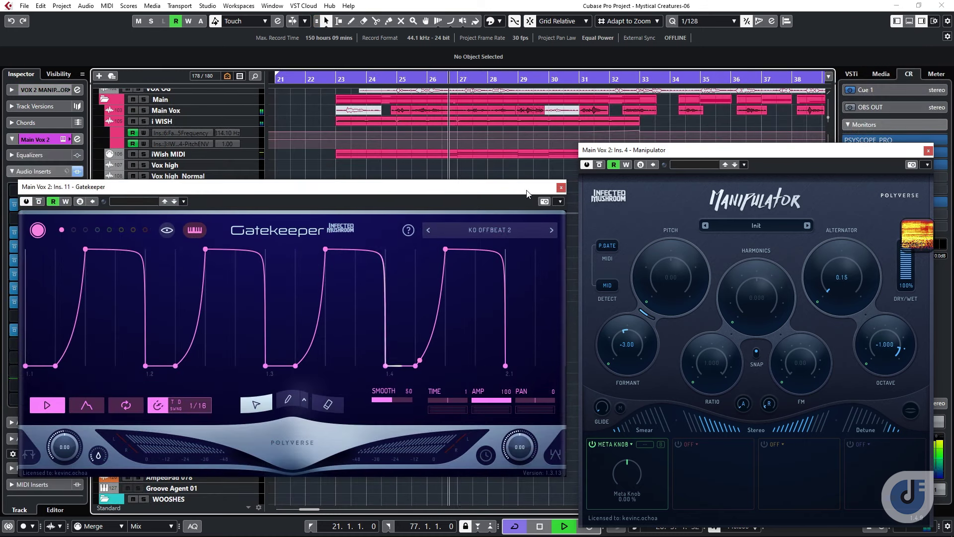
Step: Look over the arrangement's tracks and close the Main Vox 2 track's Gatekeeper editor
{"action": "scroll", "coordinate": [306, 153], "scroll_direction": "up", "scroll_amount": 6}
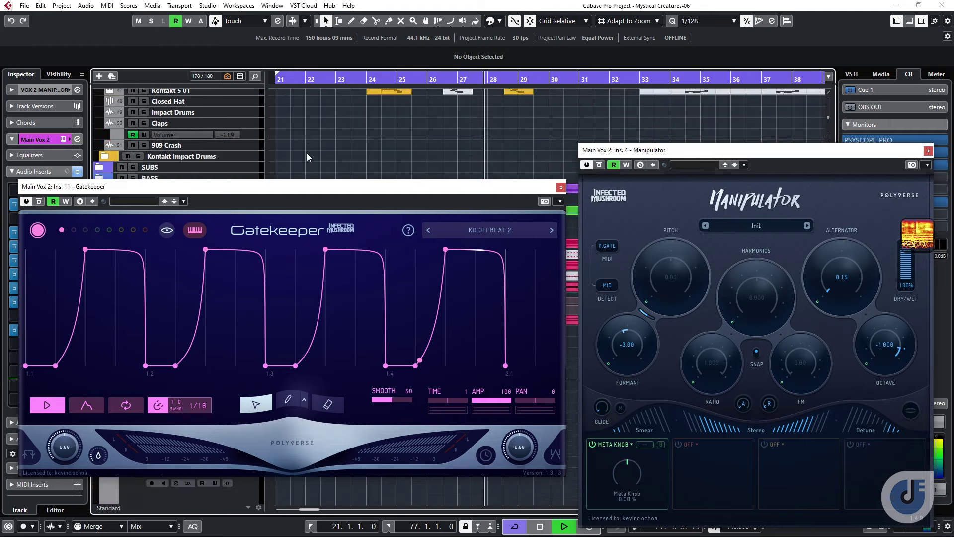
{"action": "scroll", "coordinate": [308, 154], "scroll_direction": "down", "scroll_amount": 6}
{"action": "scroll", "coordinate": [308, 154], "scroll_direction": "up", "scroll_amount": 6}
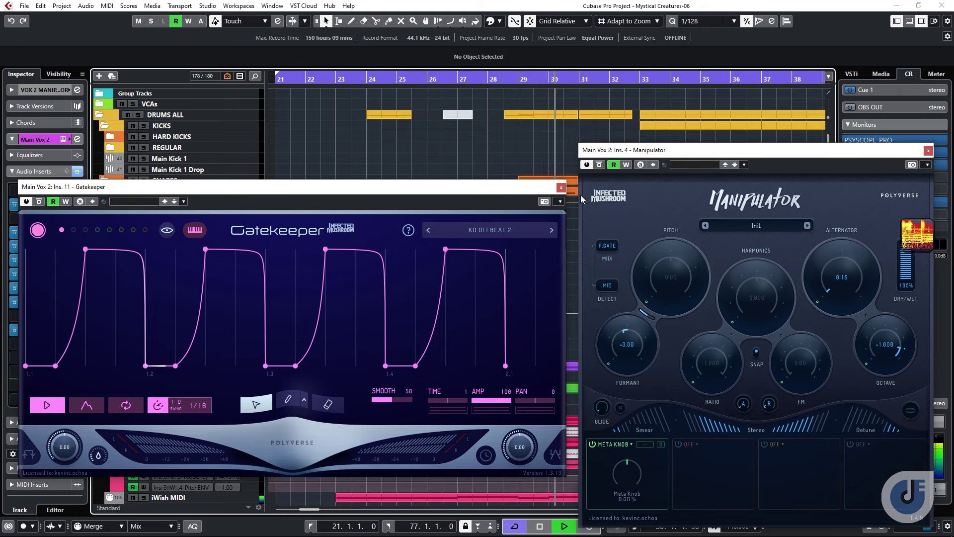
{"action": "left_click", "coordinate": [561, 186]}
Step: Expand the BASS folder, then view and close the Gatekeeper insert on the Spire RHEESE BASS track
{"action": "scroll", "coordinate": [395, 236], "scroll_direction": "down", "scroll_amount": 2}
{"action": "scroll", "coordinate": [460, 302], "scroll_direction": "right", "scroll_amount": 5}
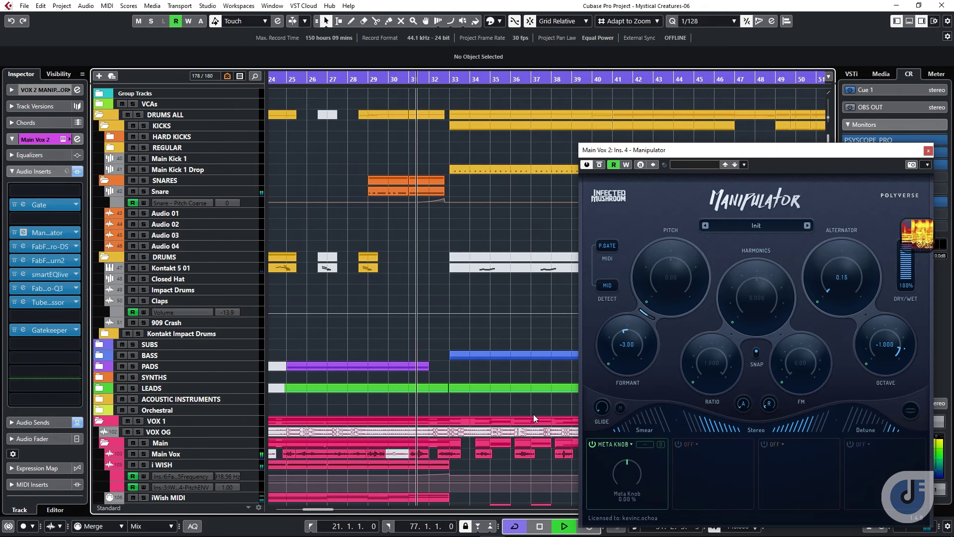
{"action": "left_click", "coordinate": [100, 356]}
{"action": "scroll", "coordinate": [299, 402], "scroll_direction": "down", "scroll_amount": 4}
{"action": "left_click", "coordinate": [210, 345]}
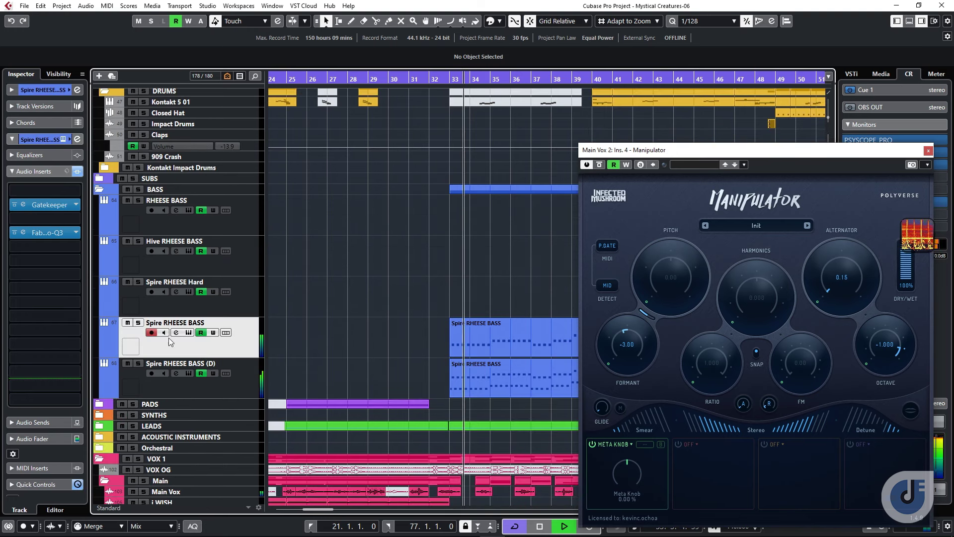
{"action": "left_click", "coordinate": [30, 205]}
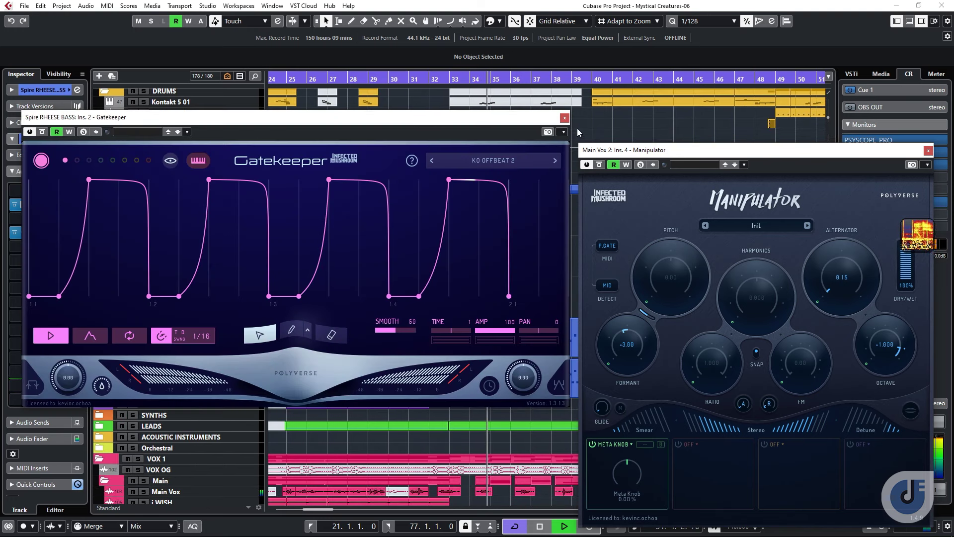
{"action": "left_click", "coordinate": [565, 119]}
Step: View the Gatekeeper insert on the Spire RHEESE BASS (D) track and close its editor
{"action": "left_click", "coordinate": [246, 388]}
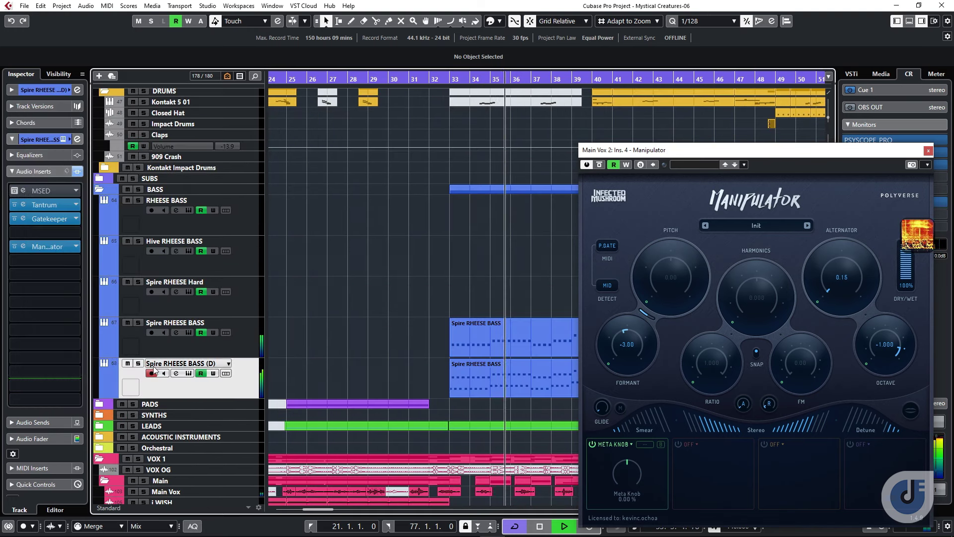
{"action": "left_click", "coordinate": [26, 220]}
{"action": "left_click", "coordinate": [25, 220]}
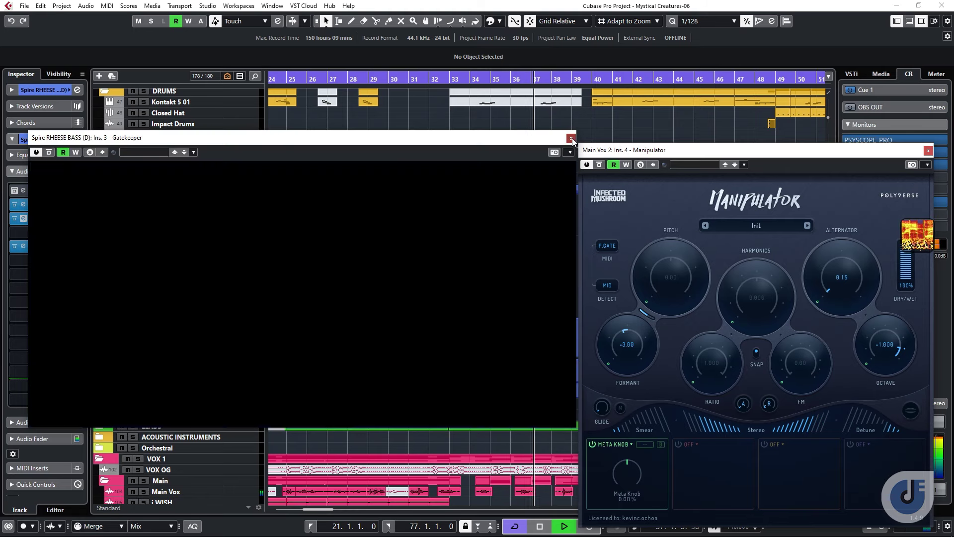
Step: View the Comet reverb insert on the Main Vox track and close its editor
{"action": "scroll", "coordinate": [103, 182], "scroll_direction": "down", "scroll_amount": 5}
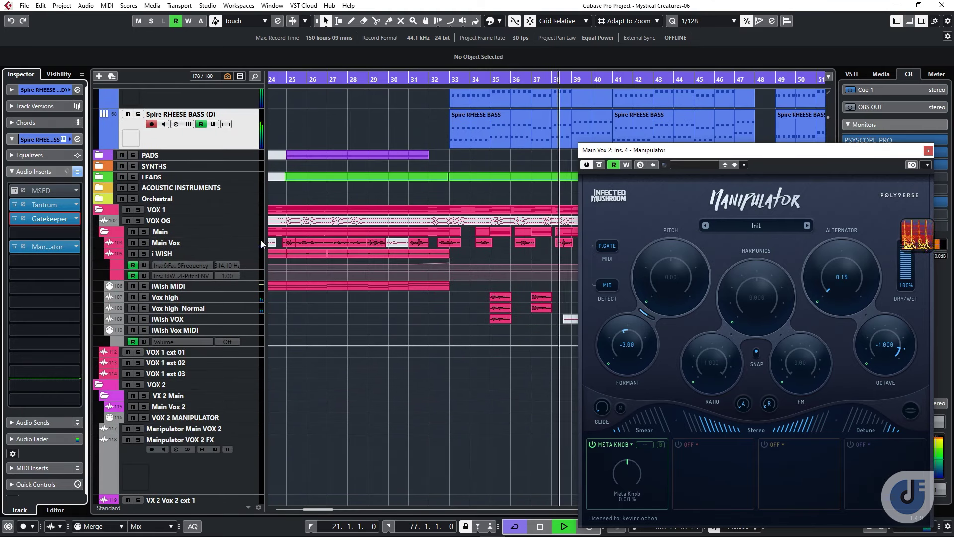
{"action": "left_click", "coordinate": [117, 243]}
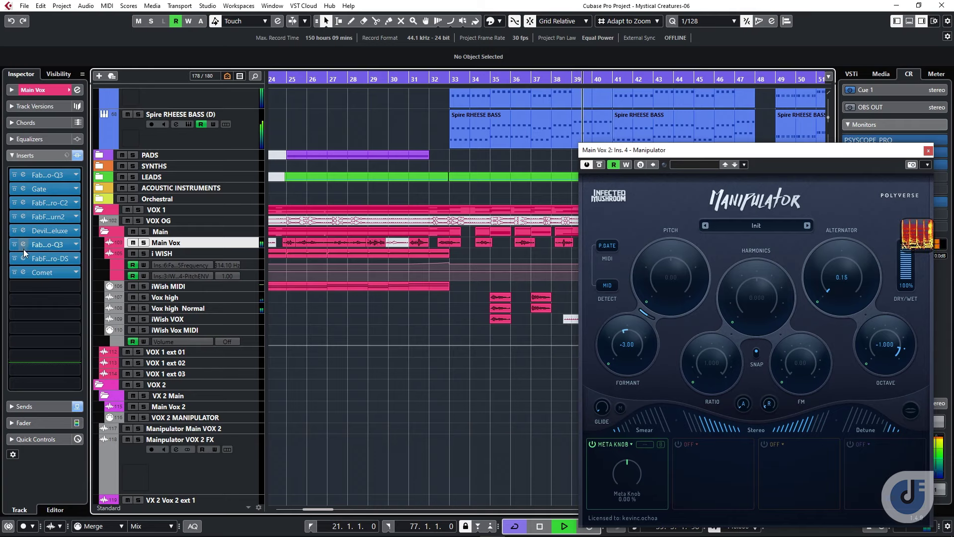
{"action": "left_click", "coordinate": [23, 274]}
{"action": "left_click", "coordinate": [22, 273]}
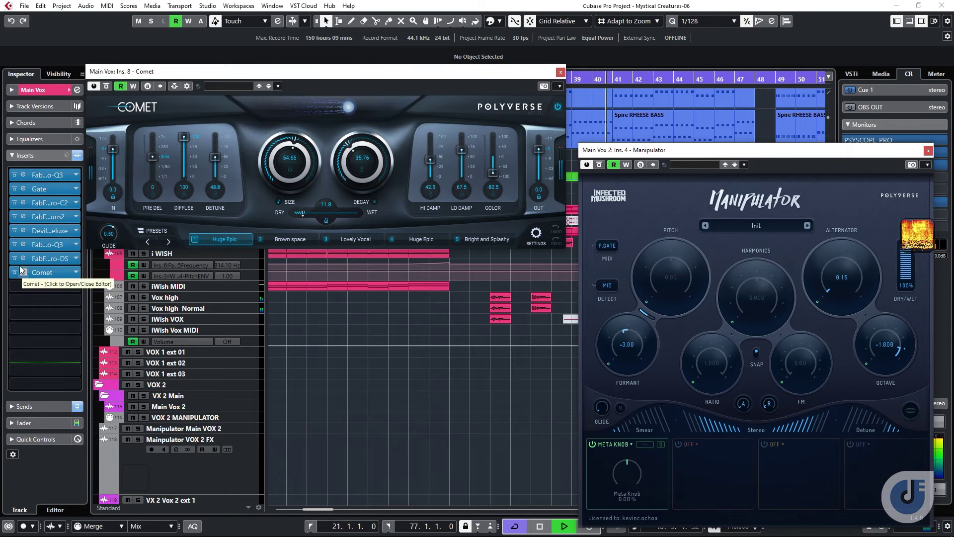
{"action": "left_click", "coordinate": [560, 73]}
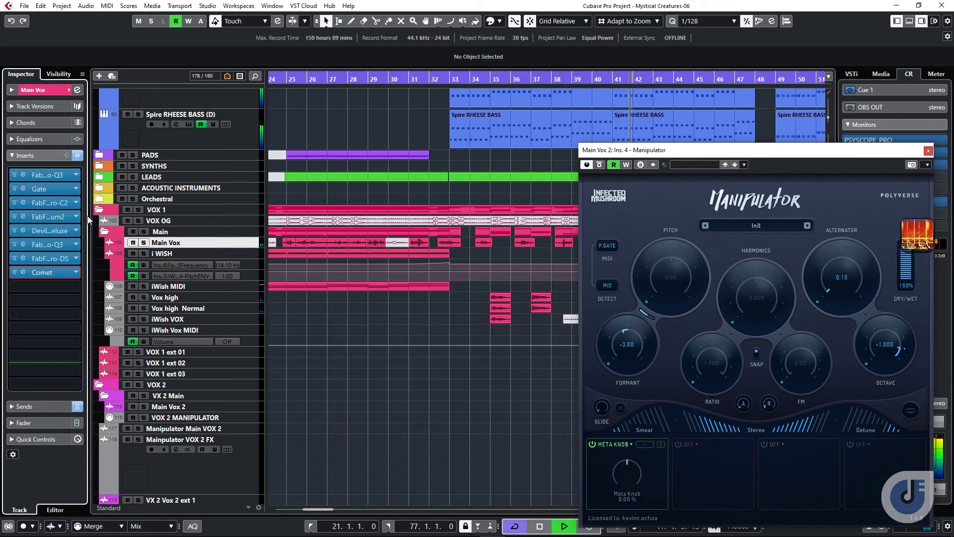
Step: View the I Wish insert on the i WISH track and close its editor
{"action": "left_click", "coordinate": [250, 254]}
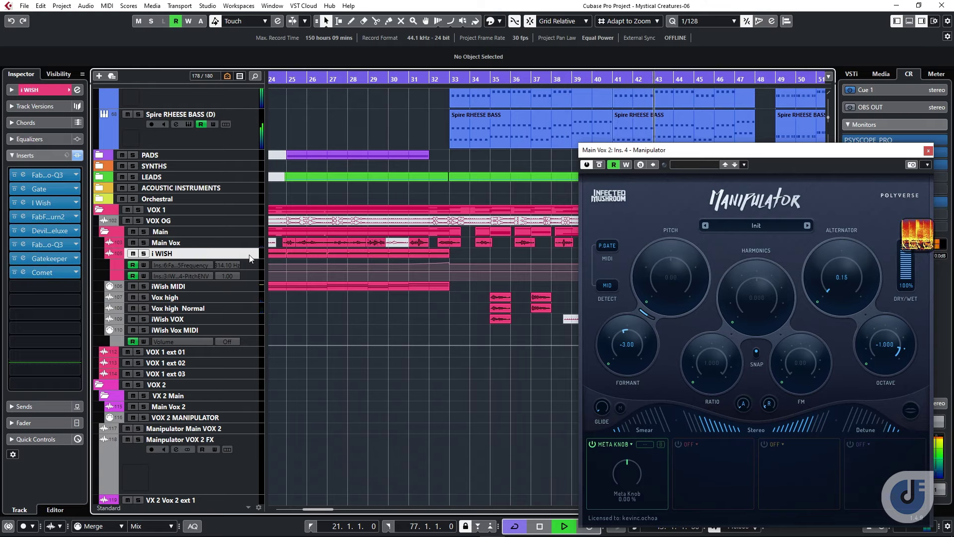
{"action": "left_click", "coordinate": [23, 202]}
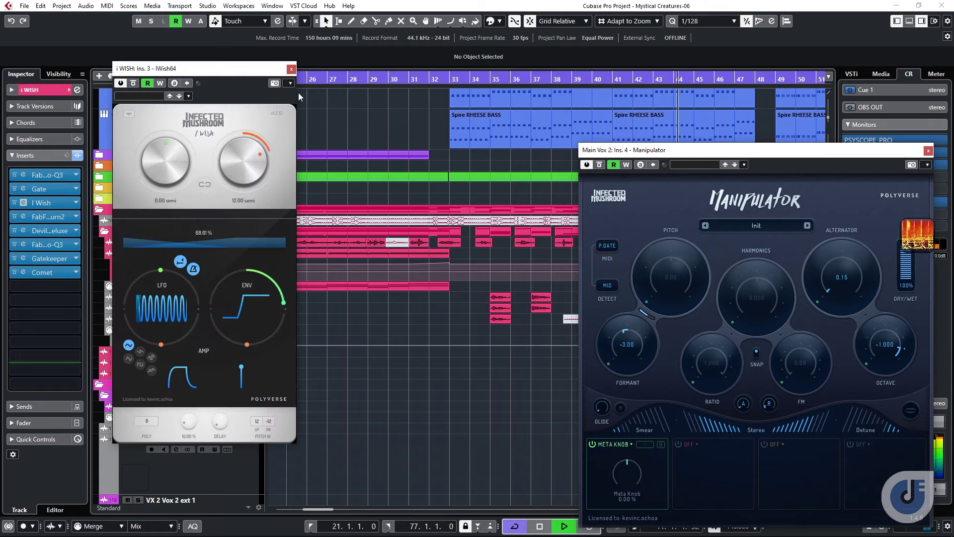
{"action": "left_click", "coordinate": [297, 67]}
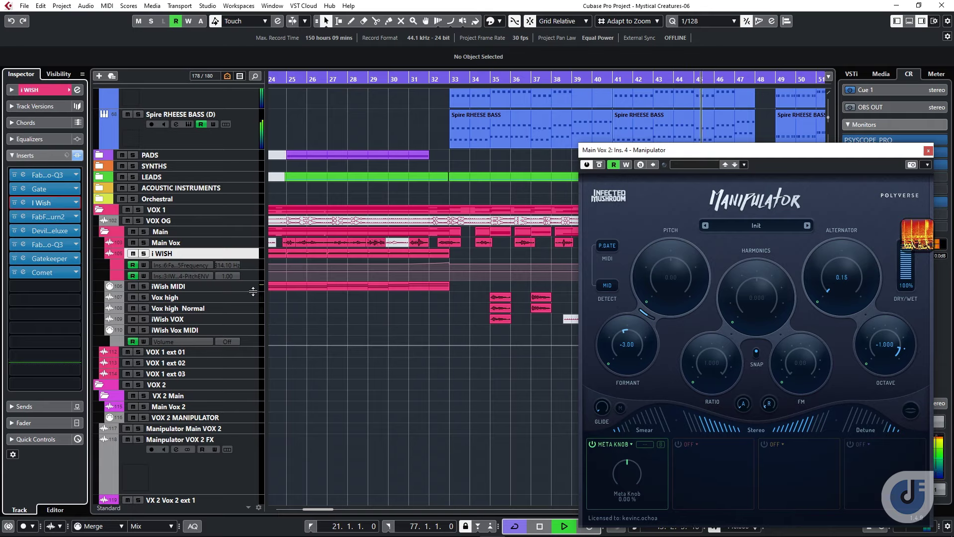
Step: View the Gatekeeper insert on the Main Kick 1 Drop track and close its editor
{"action": "scroll", "coordinate": [356, 313], "scroll_direction": "down", "scroll_amount": 5}
{"action": "scroll", "coordinate": [348, 323], "scroll_direction": "up", "scroll_amount": 3}
{"action": "scroll", "coordinate": [480, 289], "scroll_direction": "up", "scroll_amount": 2}
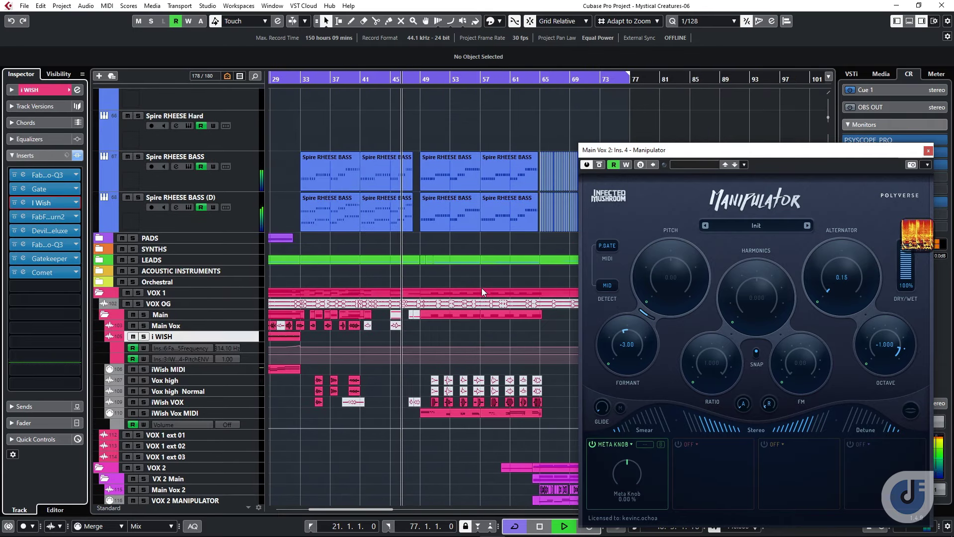
{"action": "scroll", "coordinate": [481, 289], "scroll_direction": "down", "scroll_amount": 4}
{"action": "scroll", "coordinate": [315, 343], "scroll_direction": "up", "scroll_amount": 6}
{"action": "scroll", "coordinate": [391, 352], "scroll_direction": "up", "scroll_amount": 6}
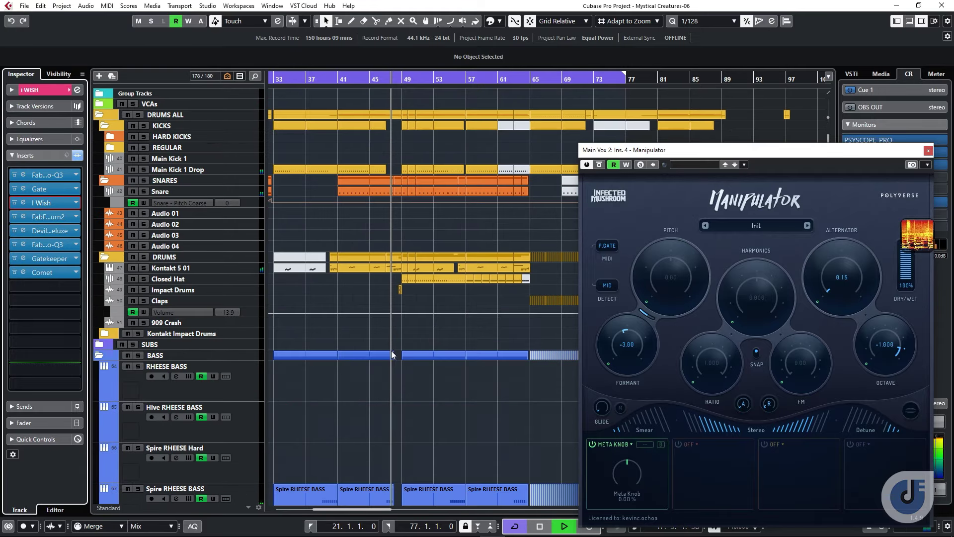
{"action": "right_click", "coordinate": [234, 155]}
{"action": "left_click", "coordinate": [213, 172]}
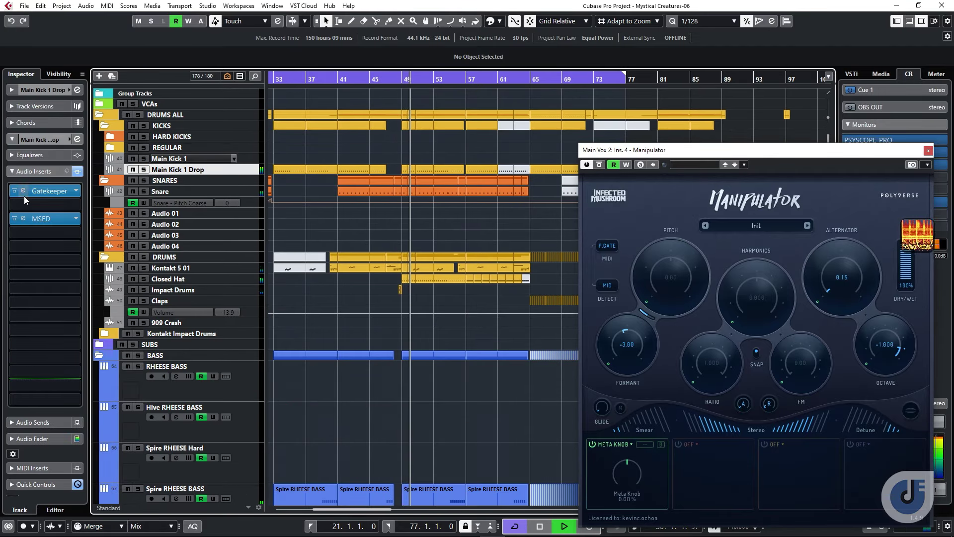
{"action": "left_click", "coordinate": [23, 195]}
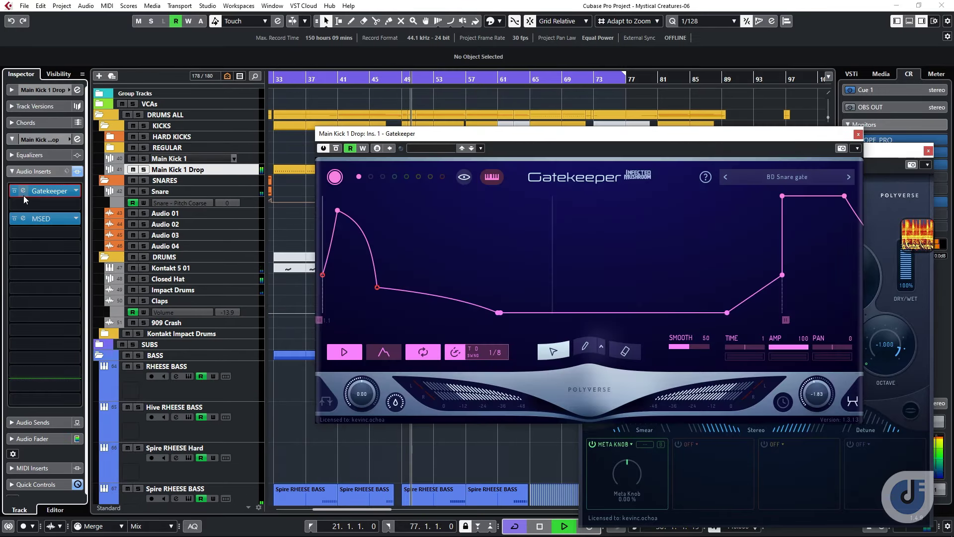
{"action": "left_click", "coordinate": [858, 134]}
Step: Select the iWish VOX track and examine its effect inserts
{"action": "scroll", "coordinate": [434, 409], "scroll_direction": "down", "scroll_amount": 10}
{"action": "scroll", "coordinate": [469, 430], "scroll_direction": "up", "scroll_amount": 4}
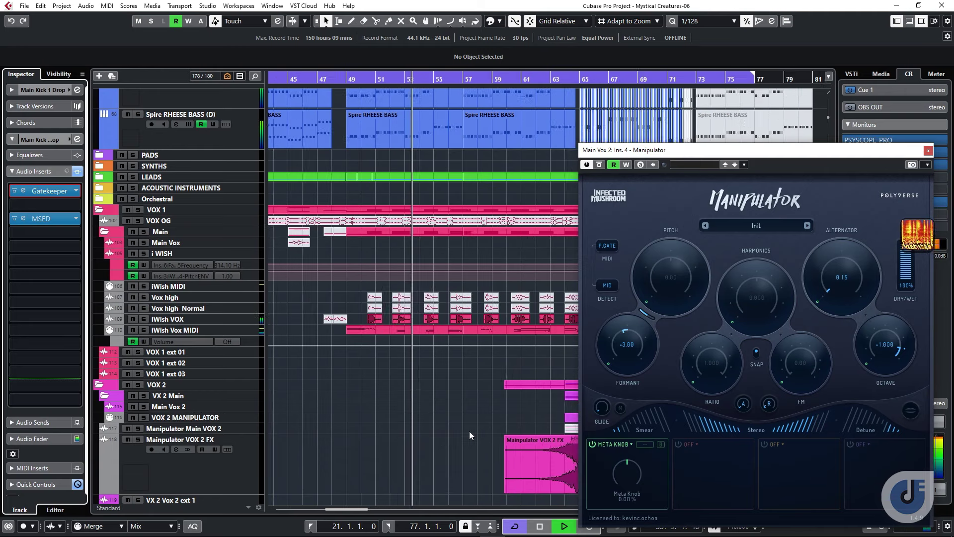
{"action": "left_click", "coordinate": [234, 319]}
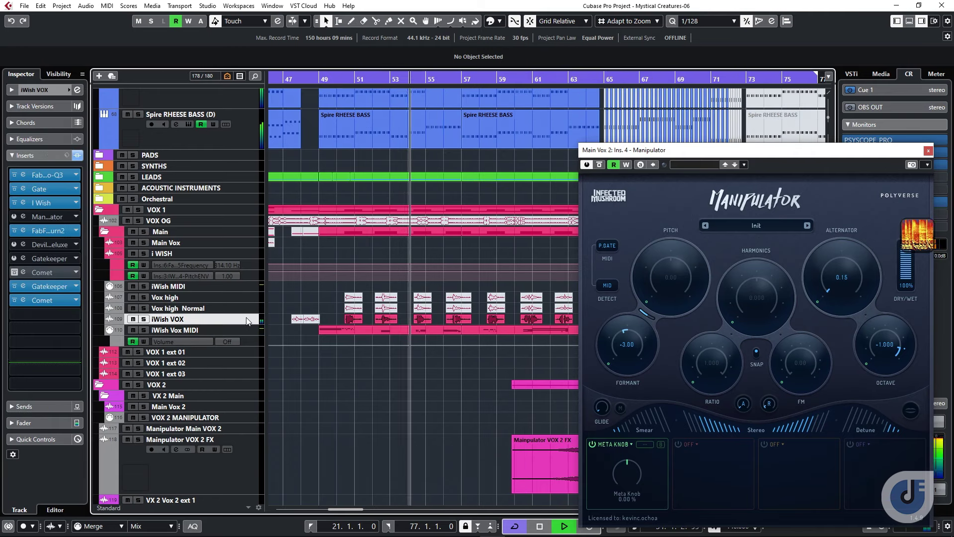
{"action": "left_click", "coordinate": [25, 235]}
{"action": "left_click", "coordinate": [25, 235]}
{"action": "left_click", "coordinate": [25, 286]}
Step: Expand the LEADS folder and open the Gatekeeper in insert slot 6 of the Hive(x64) 02 track
{"action": "scroll", "coordinate": [374, 297], "scroll_direction": "down", "scroll_amount": 3}
{"action": "scroll", "coordinate": [370, 308], "scroll_direction": "up", "scroll_amount": 3}
{"action": "scroll", "coordinate": [371, 309], "scroll_direction": "up", "scroll_amount": 3}
{"action": "left_click", "coordinate": [98, 259]}
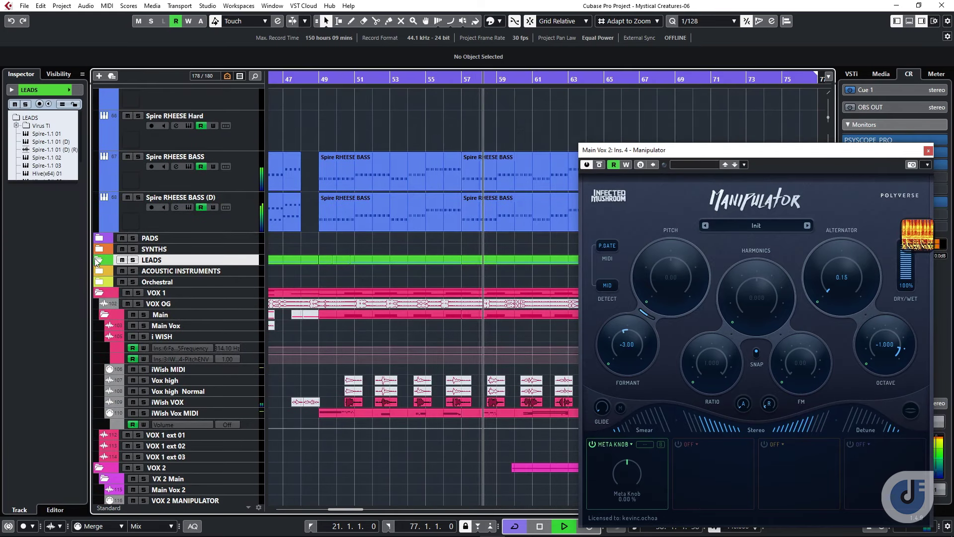
{"action": "scroll", "coordinate": [285, 385], "scroll_direction": "down", "scroll_amount": 5}
{"action": "left_click", "coordinate": [255, 338]}
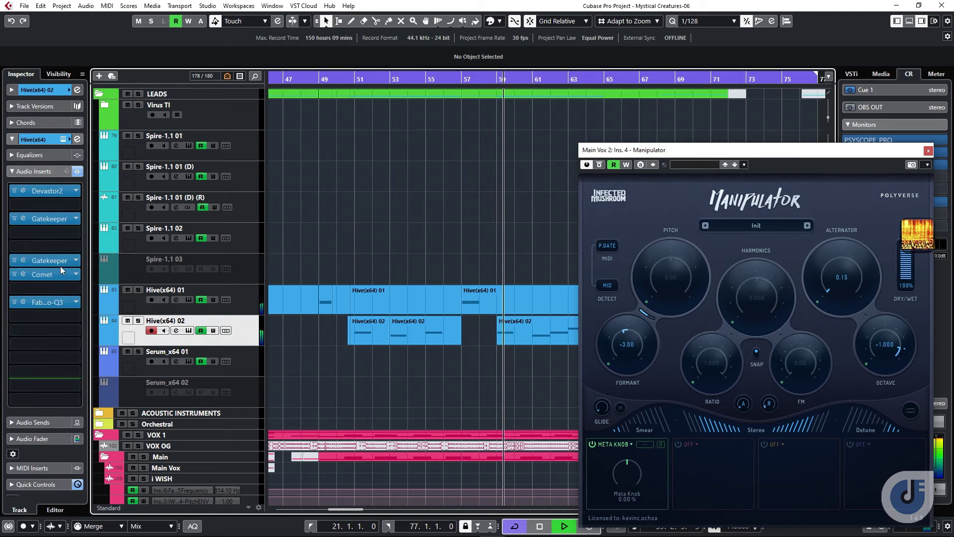
{"action": "left_click", "coordinate": [24, 263]}
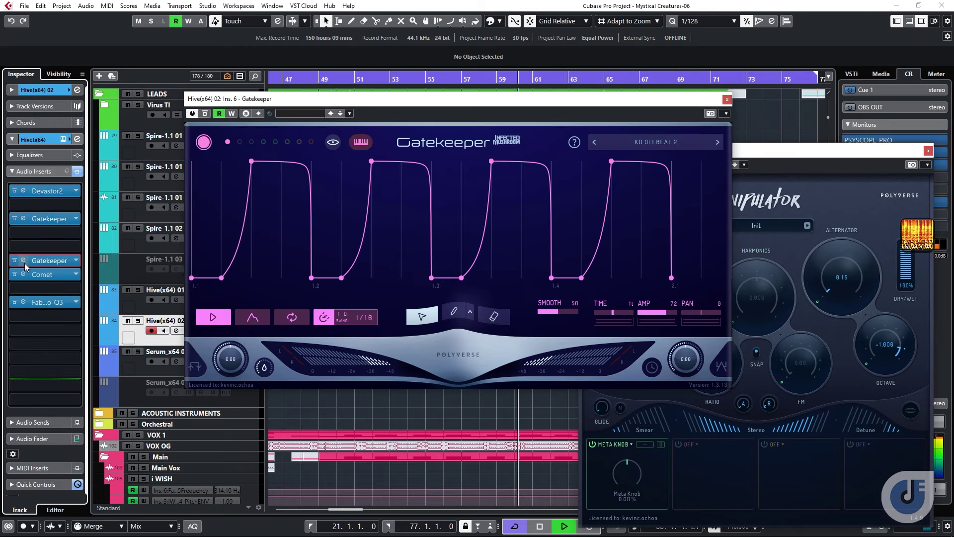
Step: View the third envelope of the slot 3 Gatekeeper on the Hive(x64) 02 track, then close the editor
{"action": "left_click", "coordinate": [27, 223]}
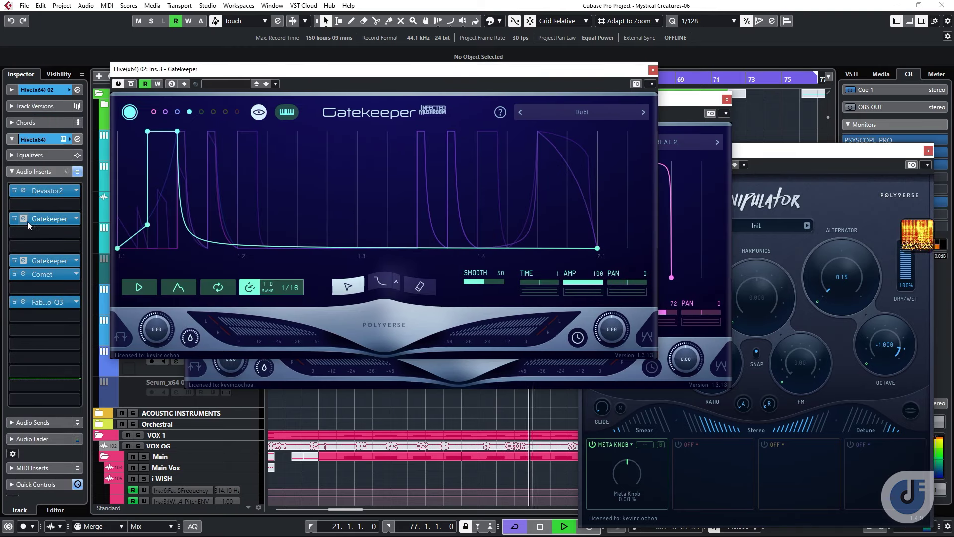
{"action": "left_click", "coordinate": [178, 112]}
{"action": "left_click_drag", "start_coordinate": [327, 75], "coordinate": [269, 192]}
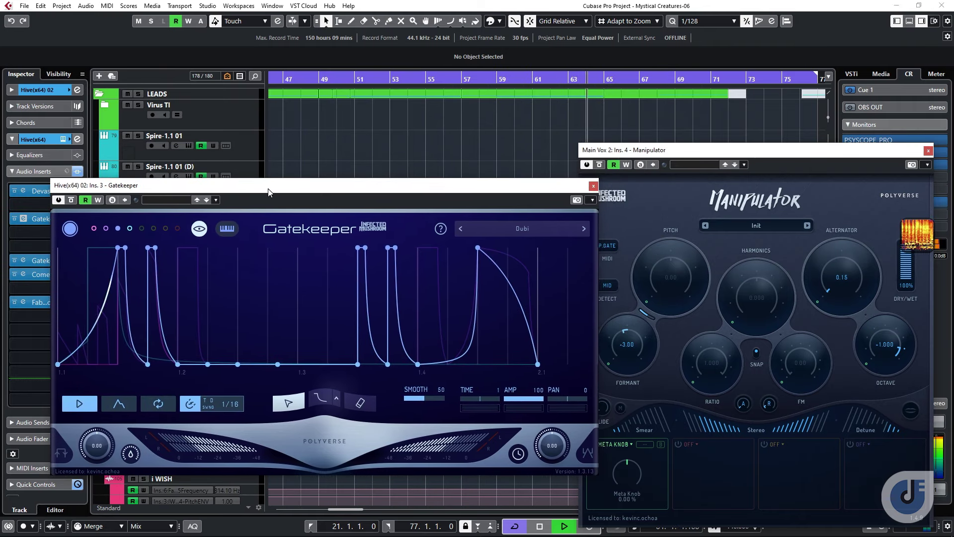
{"action": "left_click", "coordinate": [593, 186]}
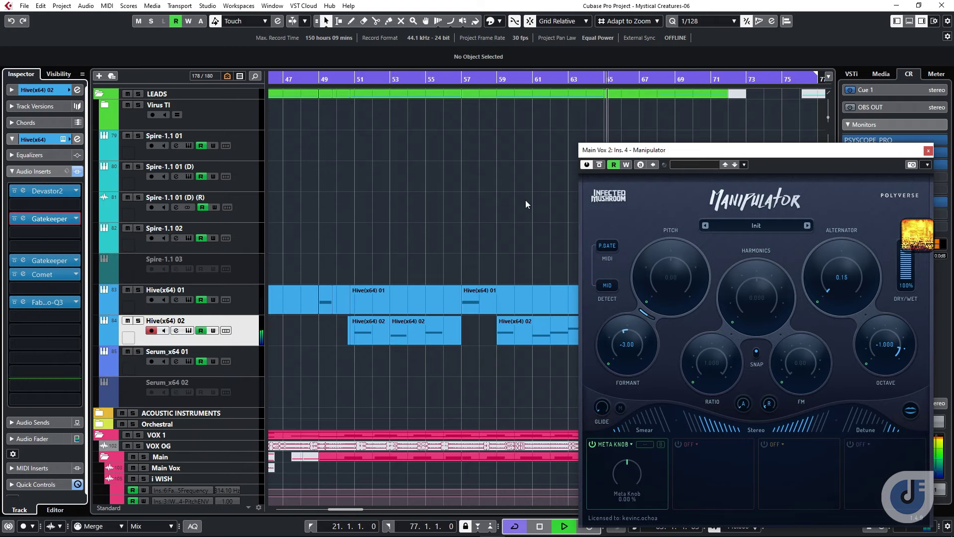
Step: Select the Main Vox 2 track, bring up its Manipulator insert and move the editor window over the arrangement
{"action": "scroll", "coordinate": [318, 223], "scroll_direction": "down", "scroll_amount": 5}
{"action": "scroll", "coordinate": [348, 257], "scroll_direction": "up", "scroll_amount": 3}
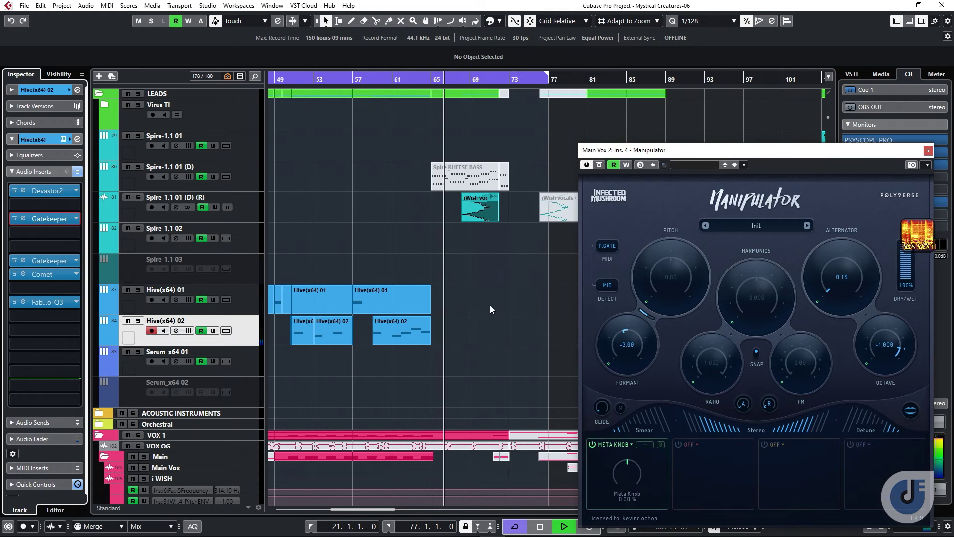
{"action": "scroll", "coordinate": [489, 305], "scroll_direction": "down", "scroll_amount": 8}
{"action": "left_click", "coordinate": [251, 301]}
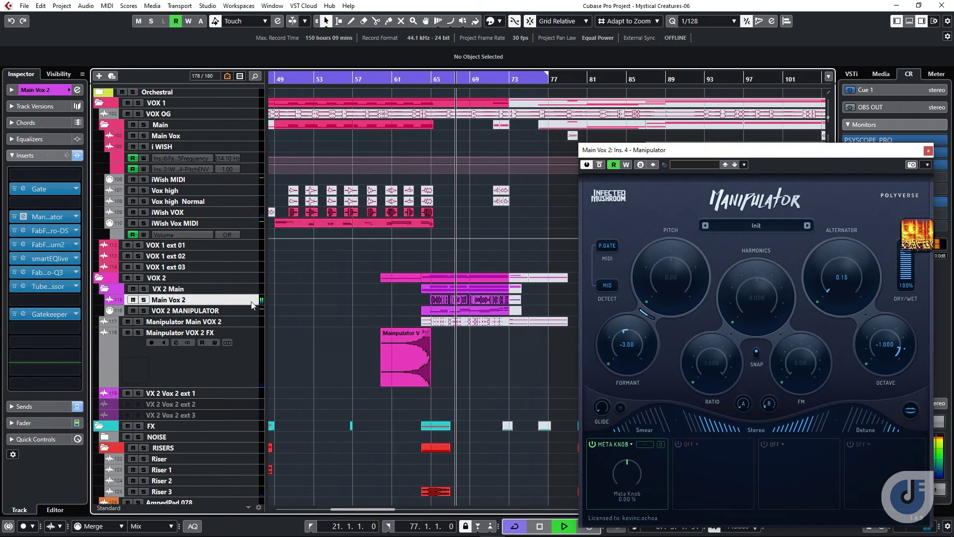
{"action": "left_click", "coordinate": [32, 219]}
{"action": "left_click", "coordinate": [32, 219]}
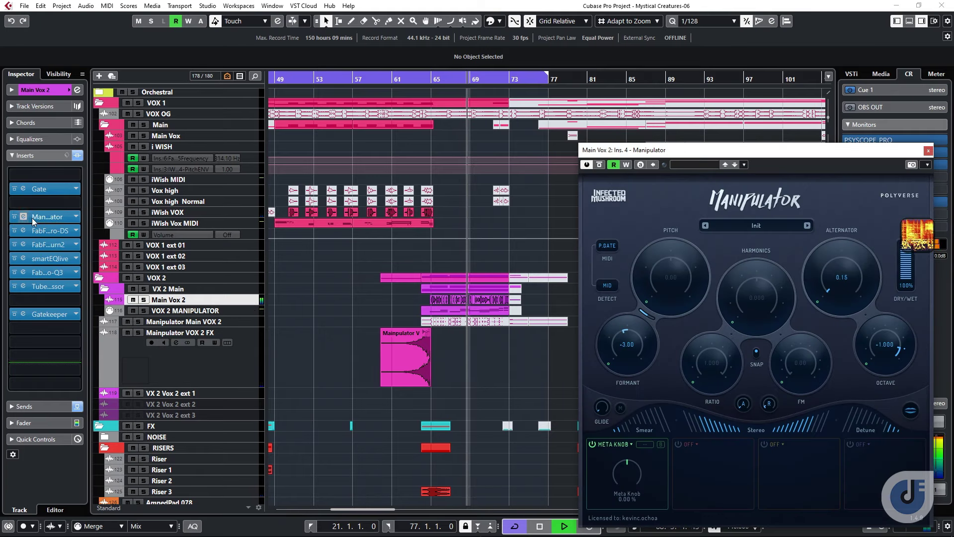
{"action": "left_click_drag", "start_coordinate": [756, 152], "coordinate": [505, 128]}
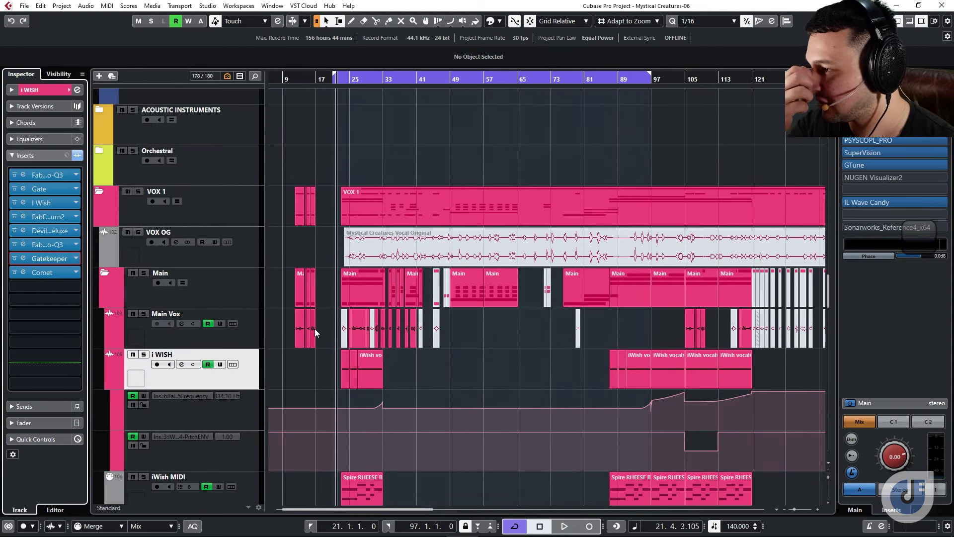
Step: Reduce the track heights in the arrangement to fit more of the vocal tracks in view
{"action": "scroll", "coordinate": [446, 333], "scroll_direction": "down", "scroll_amount": 8}
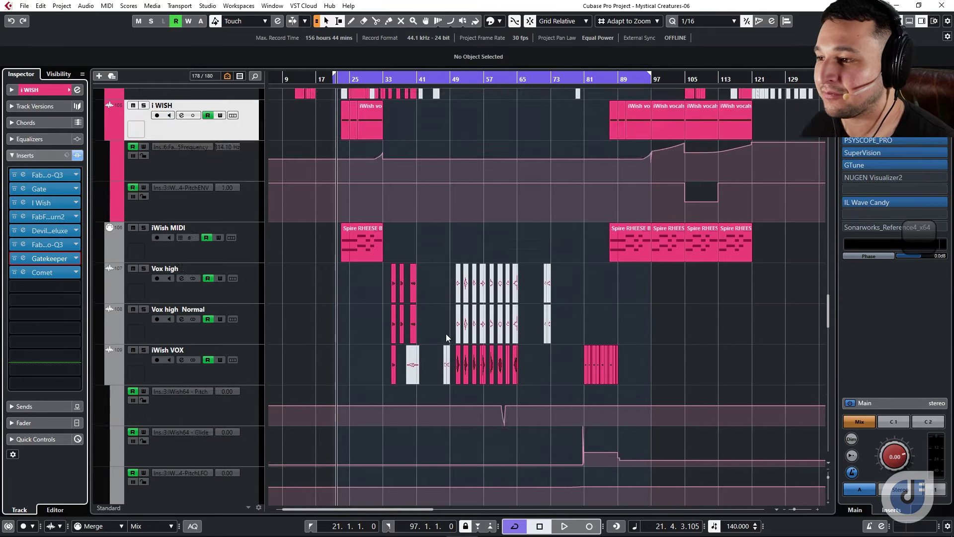
{"action": "scroll", "coordinate": [396, 344], "scroll_direction": "up", "scroll_amount": 6}
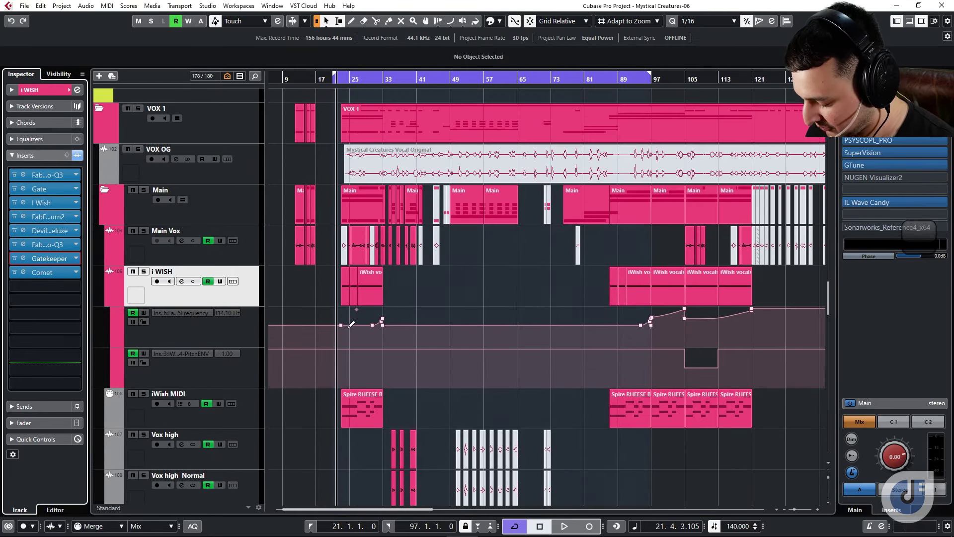
{"action": "key", "text": "shift+h"}
{"action": "key", "text": "shift+g"}
{"action": "key", "text": "shift+g"}
{"action": "key", "text": "shift+g"}
{"action": "scroll", "coordinate": [356, 346], "scroll_direction": "up", "scroll_amount": 4}
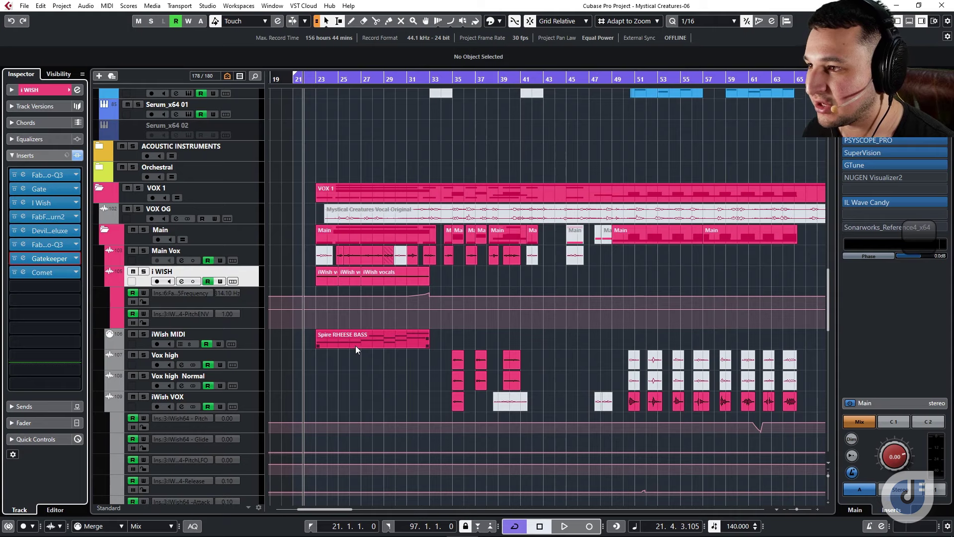
Step: Solo the Main Vox track and set the playback position to bar 24
{"action": "left_click", "coordinate": [143, 250]}
{"action": "scroll", "coordinate": [353, 182], "scroll_direction": "up", "scroll_amount": 3}
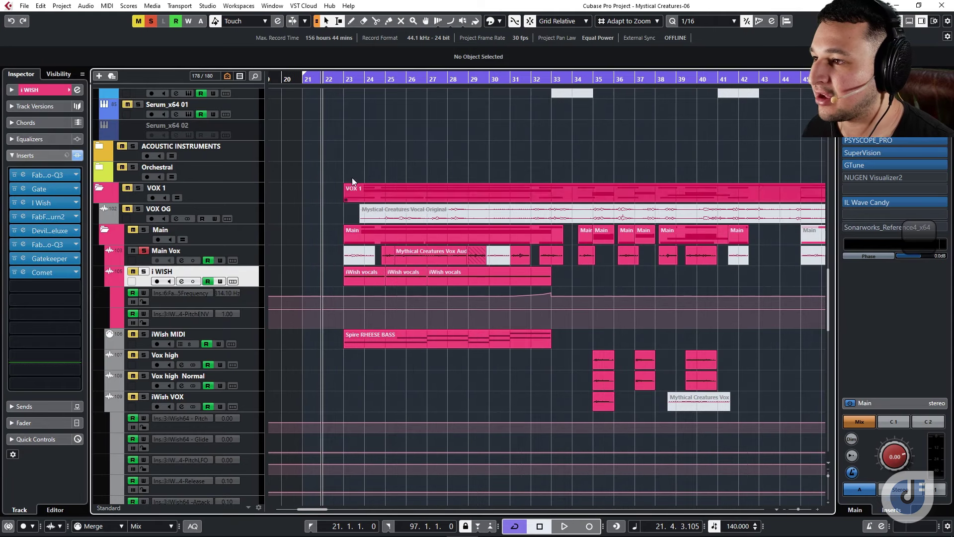
{"action": "left_click", "coordinate": [369, 80]}
{"action": "scroll", "coordinate": [372, 189], "scroll_direction": "up", "scroll_amount": 3}
{"action": "scroll", "coordinate": [419, 266], "scroll_direction": "up", "scroll_amount": 2}
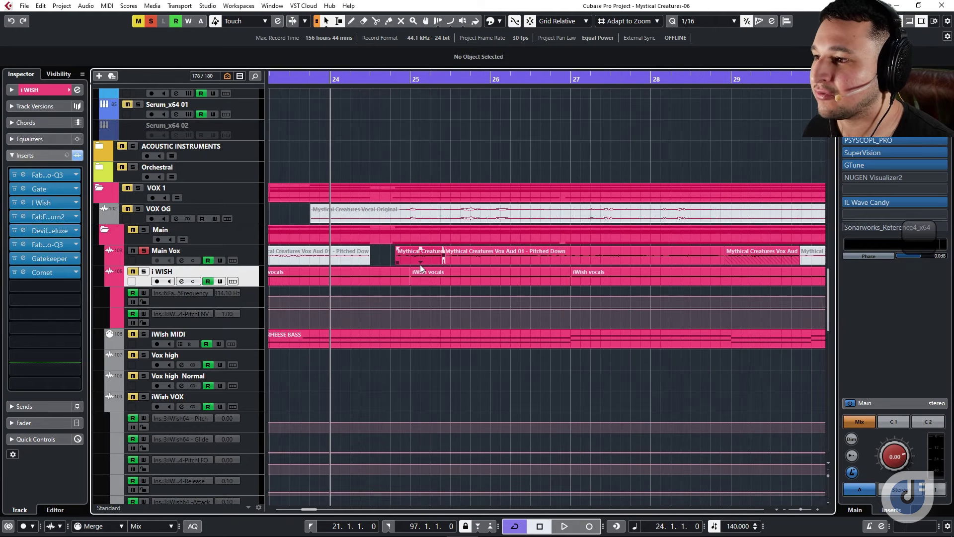
Step: Play the soloed Main Vox track from bar 24 to about bar 33, following its clips in the arrangement
{"action": "key", "text": "space"}
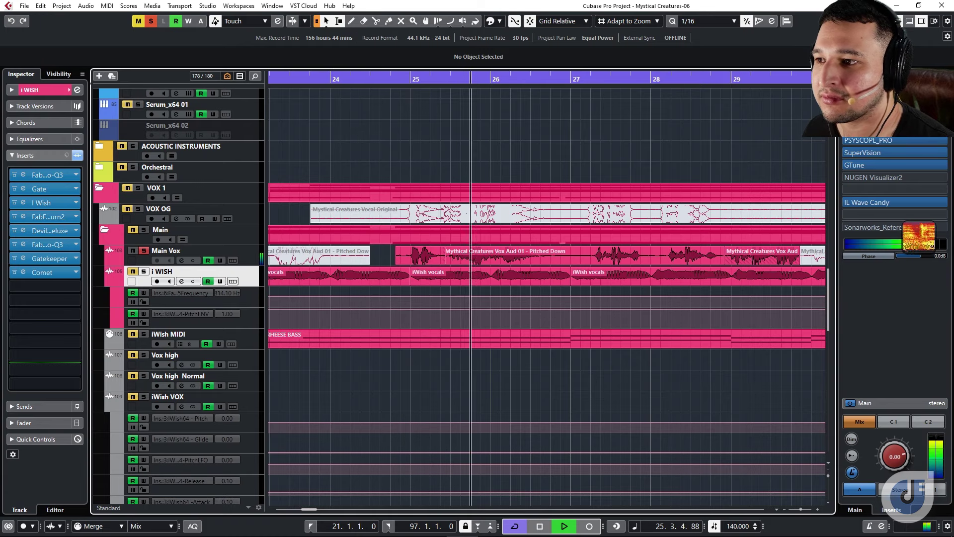
{"action": "scroll", "coordinate": [502, 265], "scroll_direction": "down", "scroll_amount": 3}
{"action": "scroll", "coordinate": [588, 313], "scroll_direction": "up", "scroll_amount": 4}
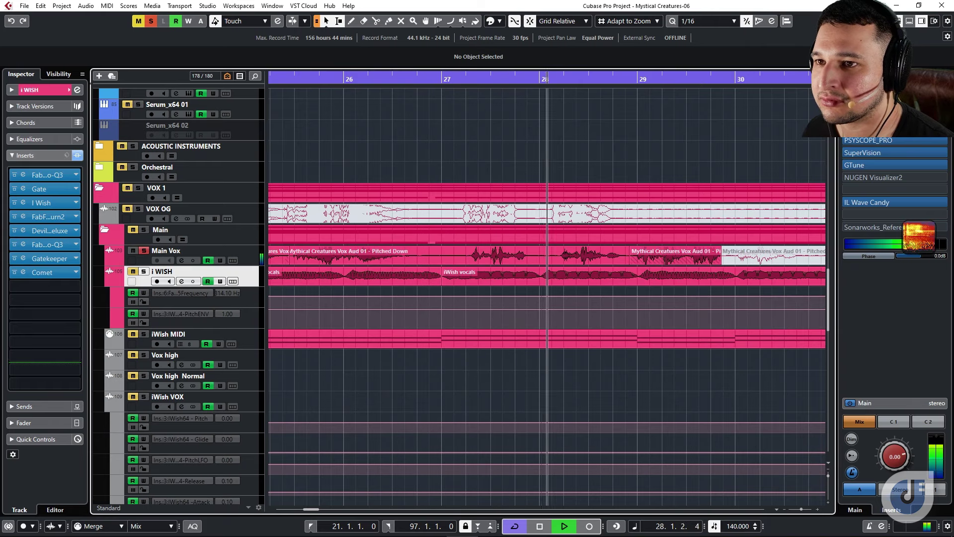
{"action": "scroll", "coordinate": [611, 309], "scroll_direction": "down", "scroll_amount": 4}
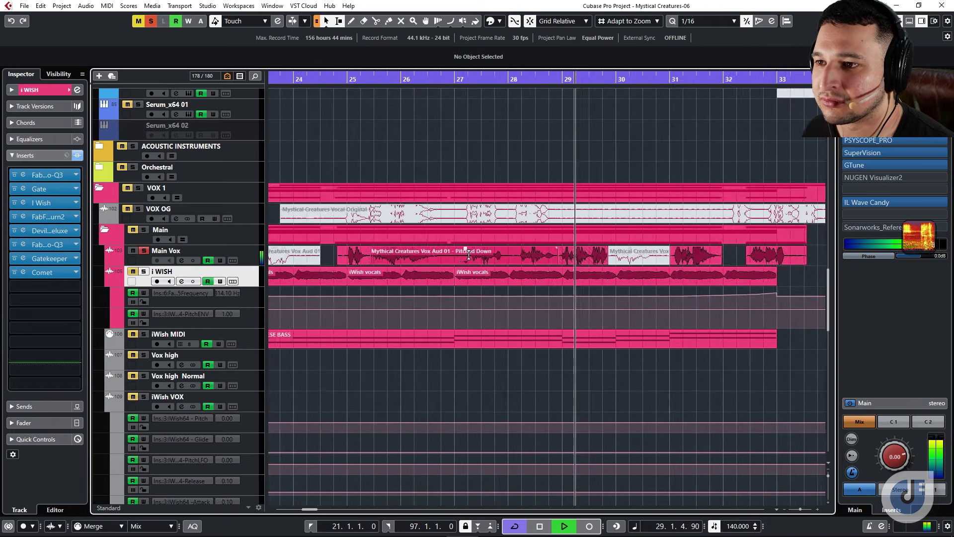
{"action": "scroll", "coordinate": [699, 323], "scroll_direction": "up", "scroll_amount": 2}
{"action": "scroll", "coordinate": [684, 330], "scroll_direction": "up", "scroll_amount": 3}
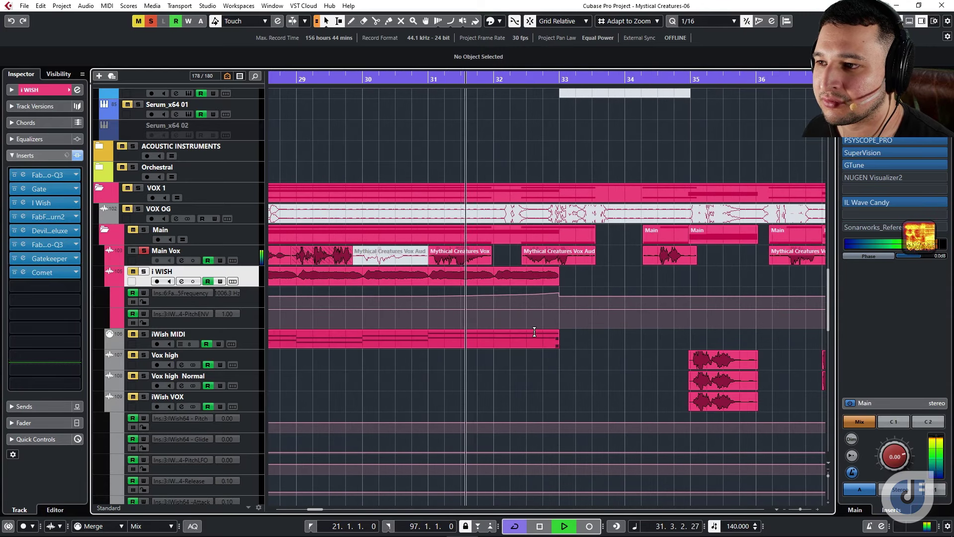
{"action": "scroll", "coordinate": [537, 332], "scroll_direction": "up", "scroll_amount": 4}
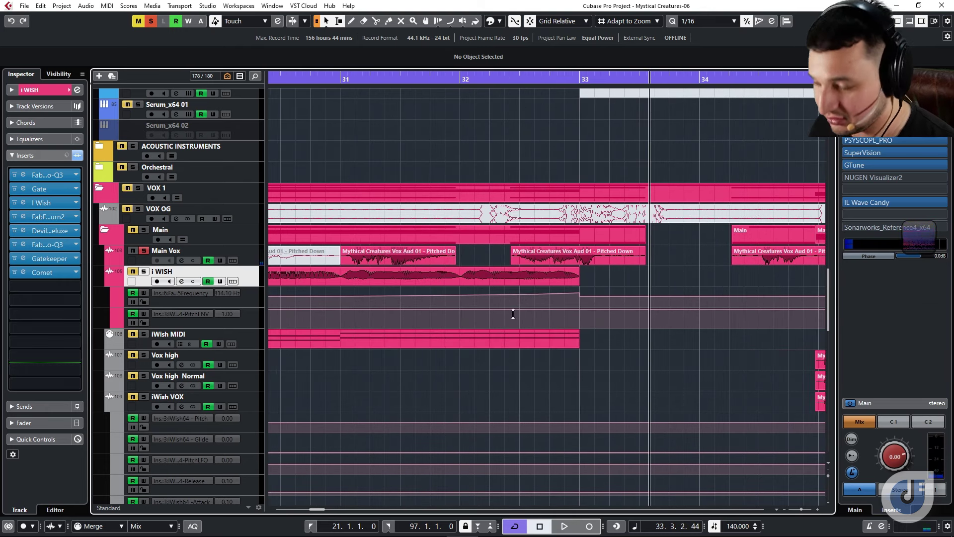
{"action": "scroll", "coordinate": [511, 319], "scroll_direction": "down", "scroll_amount": 8}
{"action": "scroll", "coordinate": [362, 305], "scroll_direction": "up", "scroll_amount": 4}
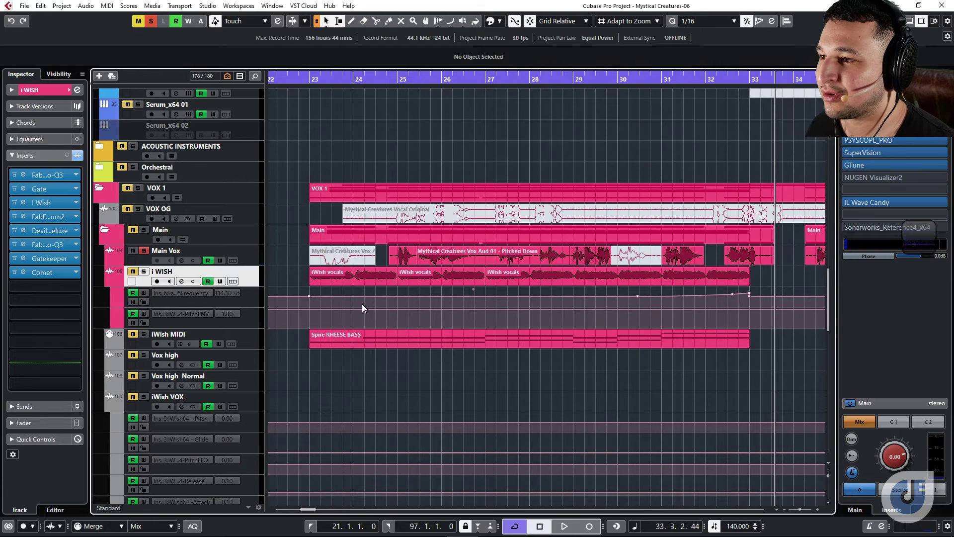
Step: Unmute the Mystical Creatures Vocal Original clip, solo the VOX OG track instead of Main Vox, and play it from position 24.4.1
{"action": "key", "text": "7"}
{"action": "left_click", "coordinate": [423, 222]}
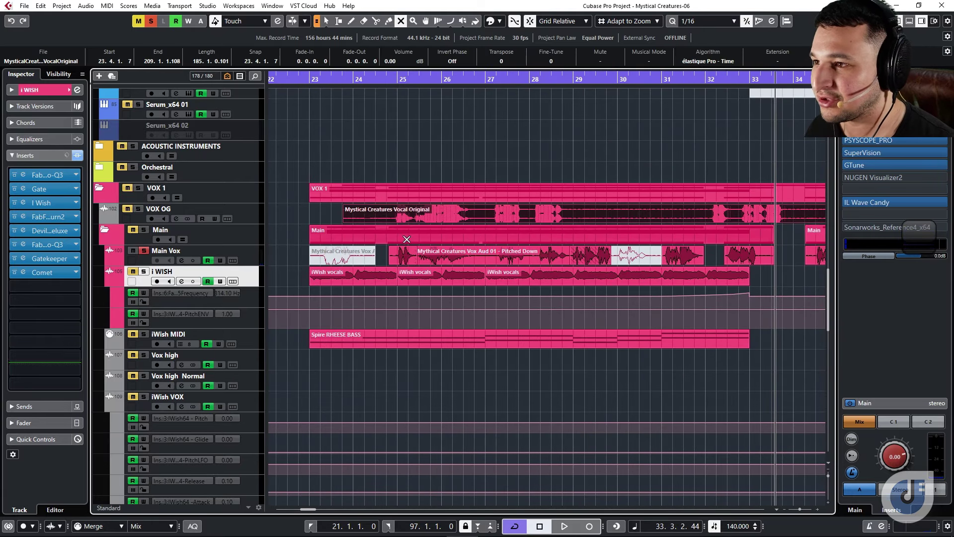
{"action": "left_click", "coordinate": [380, 81]}
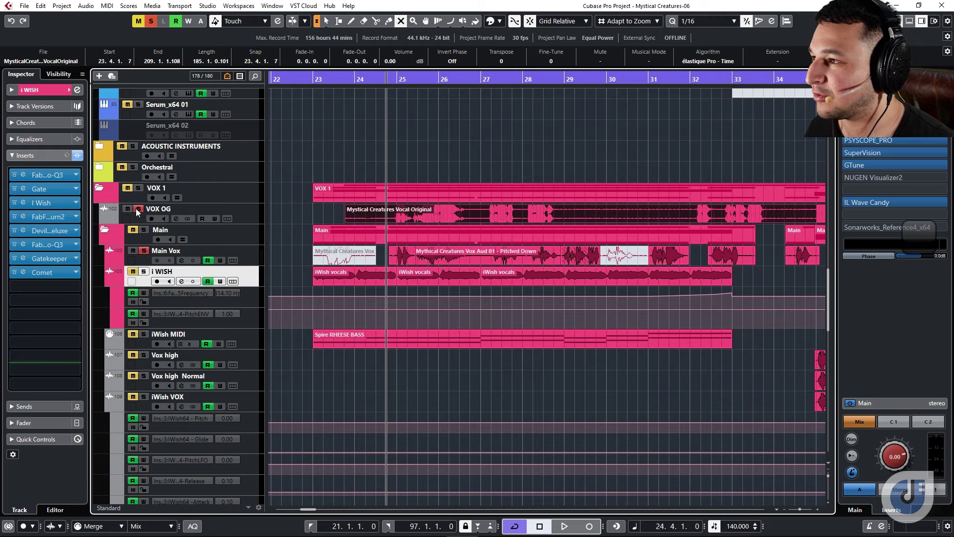
{"action": "left_click", "coordinate": [247, 214]}
{"action": "key", "text": "space"}
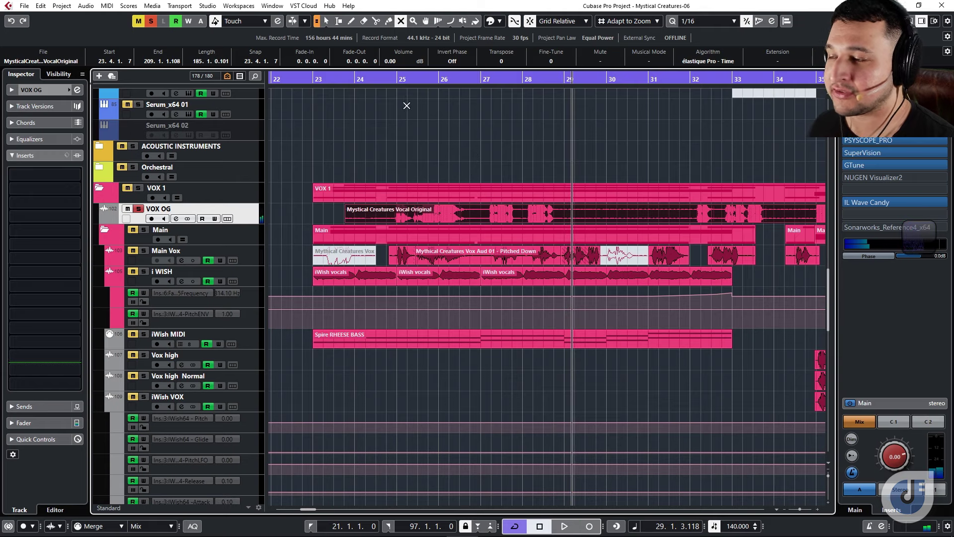
Step: Set the playback position to bar 25 and load Manipulator in the first insert slot of the VOX OG track
{"action": "left_click_drag", "start_coordinate": [398, 79], "coordinate": [397, 89]}
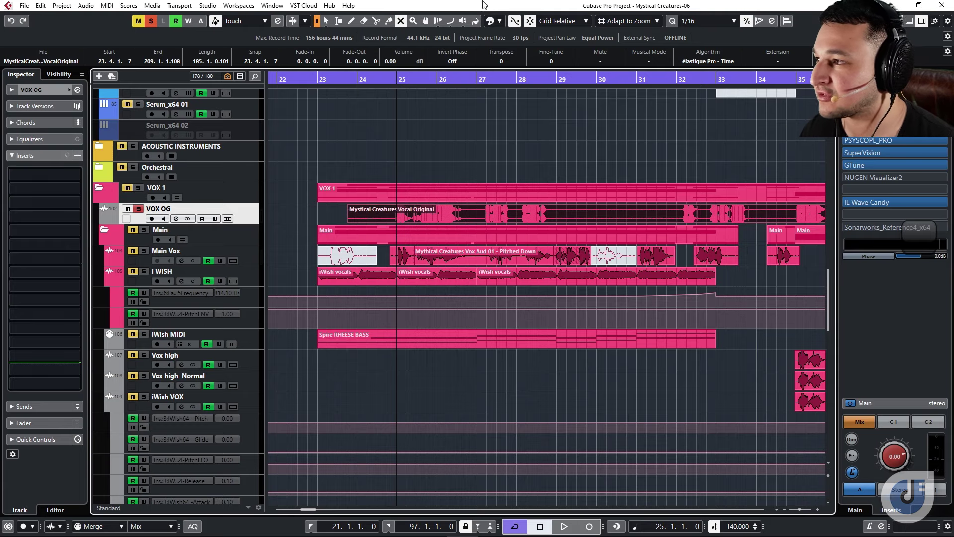
{"action": "scroll", "coordinate": [166, 292], "scroll_direction": "down", "scroll_amount": 2}
{"action": "scroll", "coordinate": [166, 292], "scroll_direction": "up", "scroll_amount": 4}
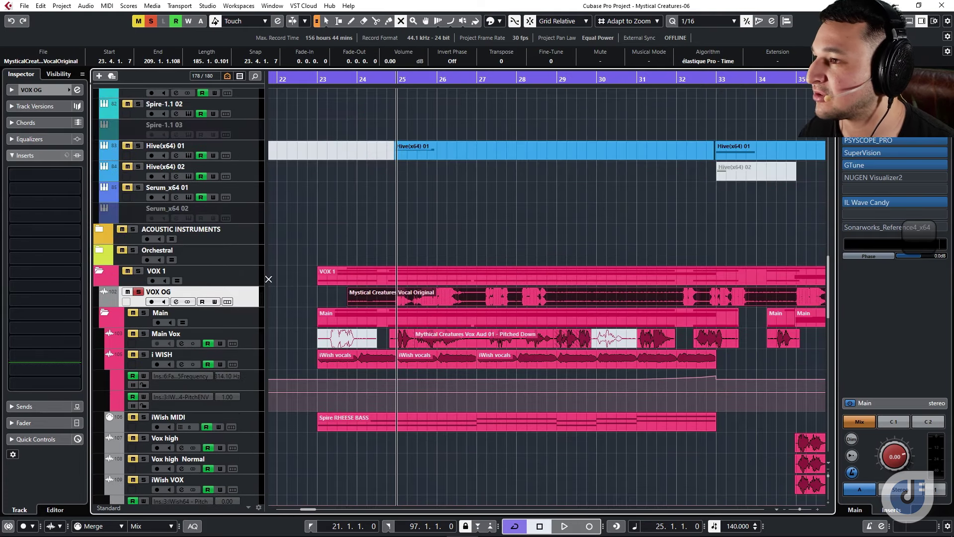
{"action": "left_click", "coordinate": [50, 175]}
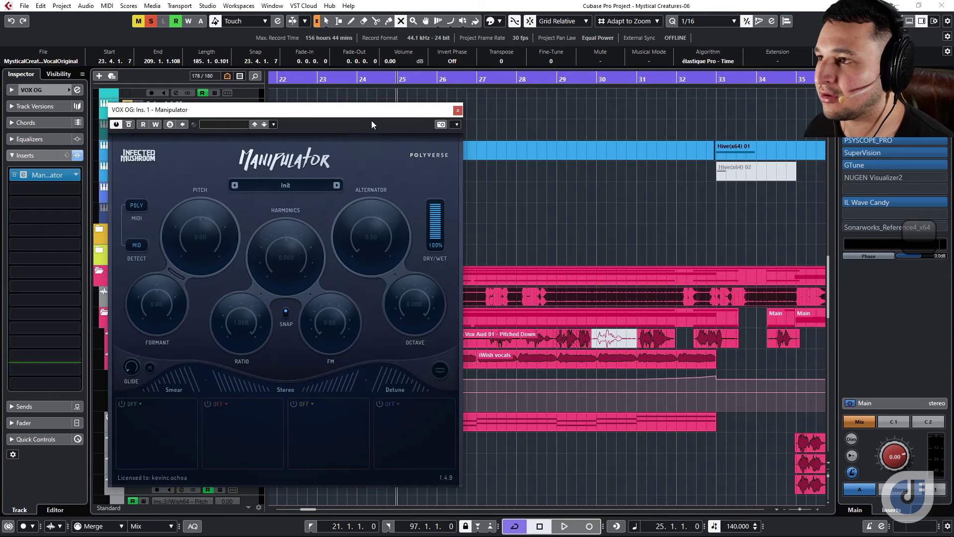
{"action": "left_click_drag", "start_coordinate": [372, 120], "coordinate": [808, 107]}
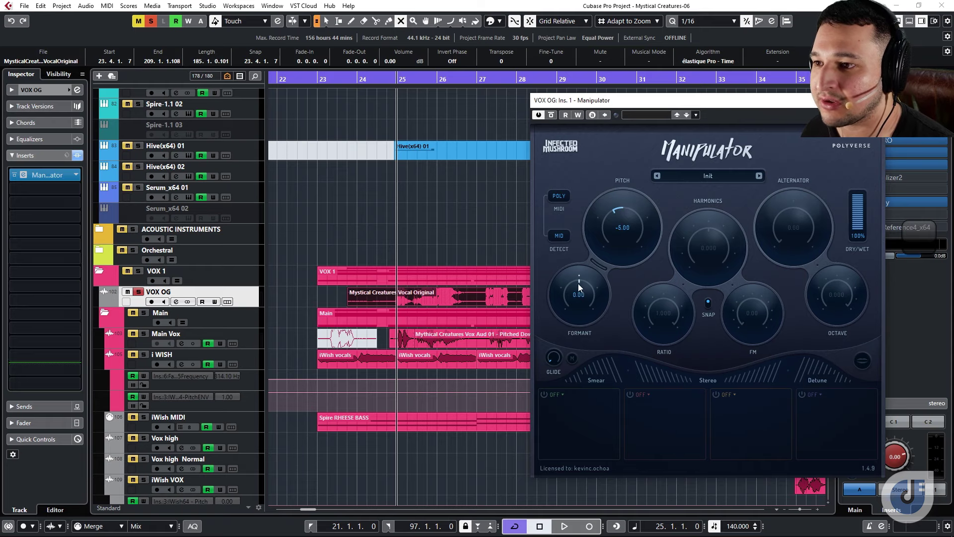
Step: Set Manipulator's Pitch and Formant to -5.00, play the vocal, and move the editor window clear of the clips being played
{"action": "scroll", "coordinate": [571, 278], "scroll_direction": "down", "scroll_amount": 1}
{"action": "key", "text": "space"}
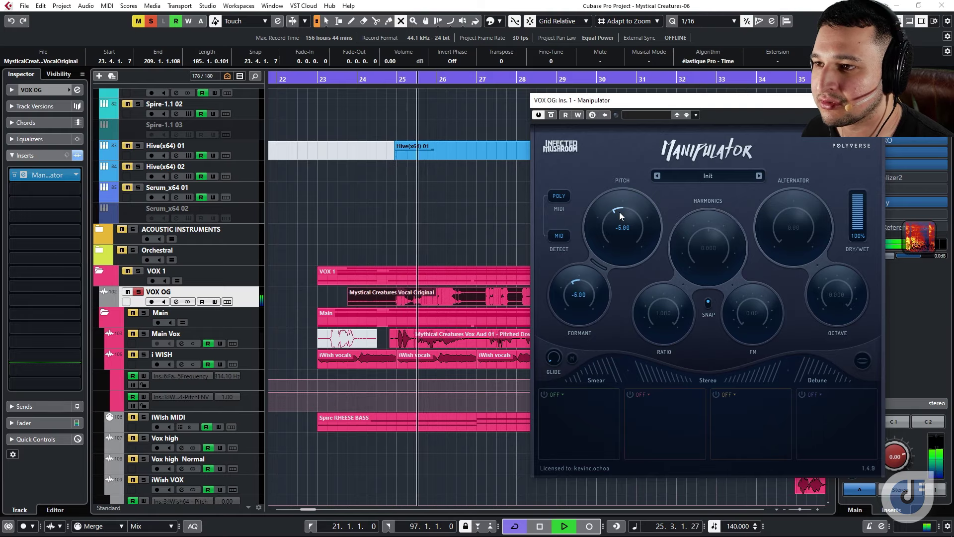
{"action": "left_click_drag", "start_coordinate": [670, 107], "coordinate": [201, 118]}
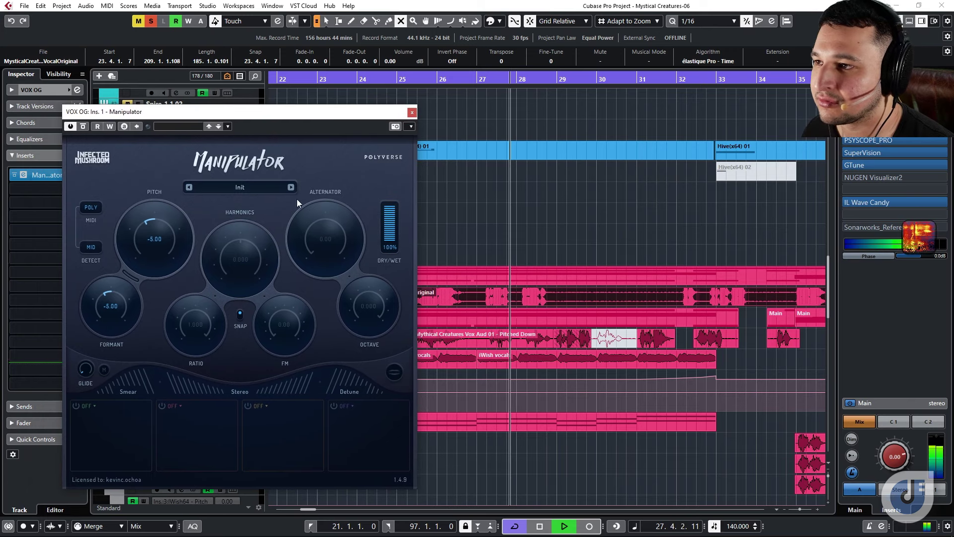
Step: Set Manipulator's Pitch and Formant to -12.00, audition the vocal from bar 25, and return the playback position to bar 25
{"action": "left_click_drag", "start_coordinate": [400, 78], "coordinate": [399, 84]}
{"action": "left_click_drag", "start_coordinate": [158, 226], "coordinate": [143, 229]}
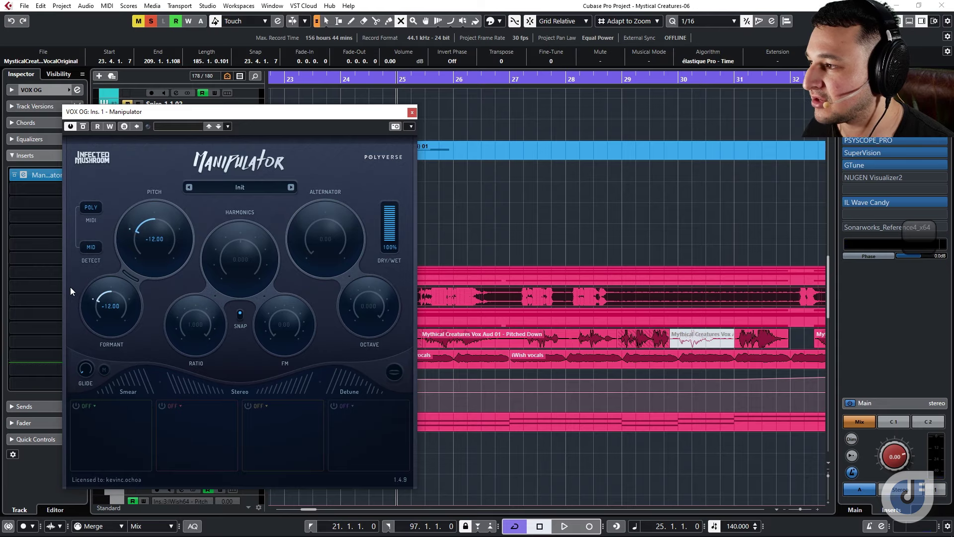
{"action": "key", "text": "space"}
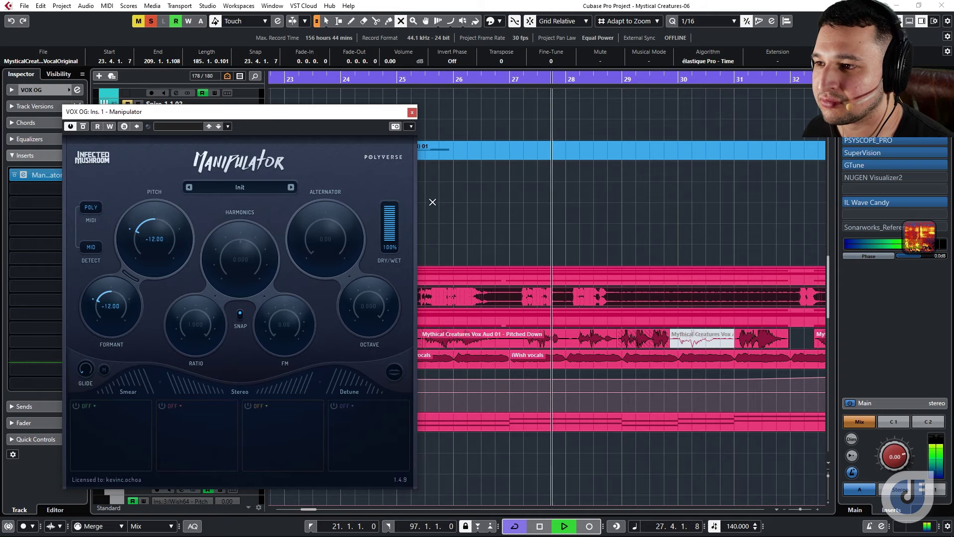
{"action": "key", "text": "g"}
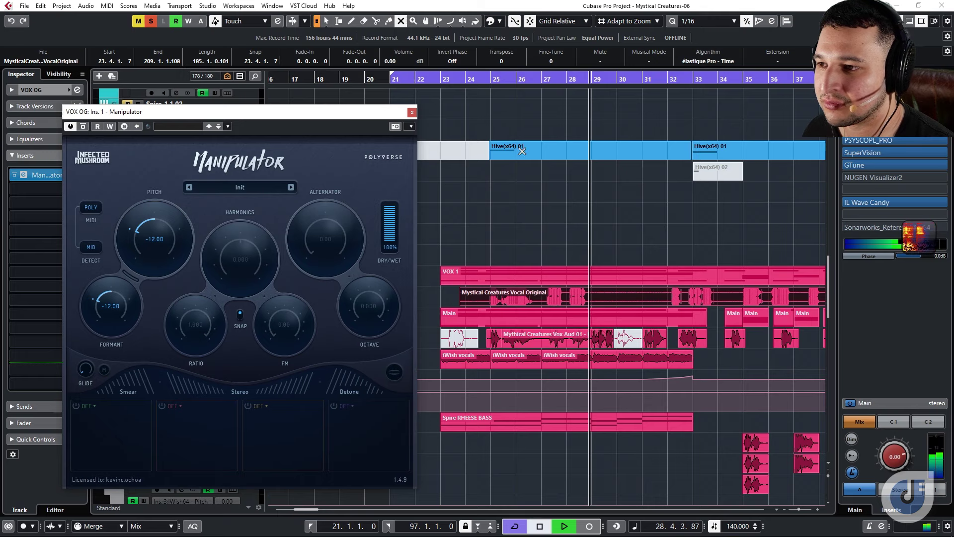
{"action": "left_click", "coordinate": [491, 83]}
{"action": "scroll", "coordinate": [519, 272], "scroll_direction": "up", "scroll_amount": 5}
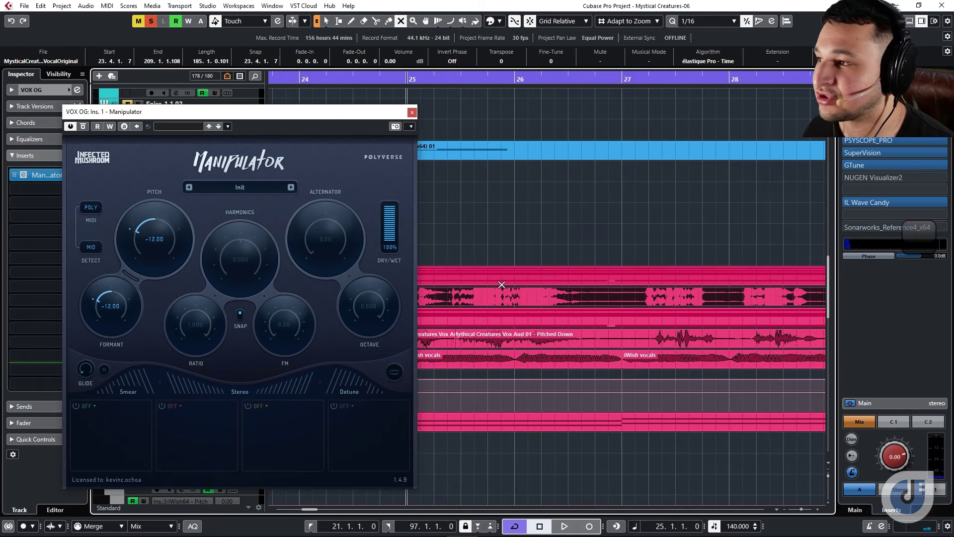
Step: Set Manipulator's Pitch to -5.00 and Formant to -7.00 for the VOX OG vocal
{"action": "left_click_drag", "start_coordinate": [150, 240], "coordinate": [148, 229]}
{"action": "left_click_drag", "start_coordinate": [105, 318], "coordinate": [103, 299]}
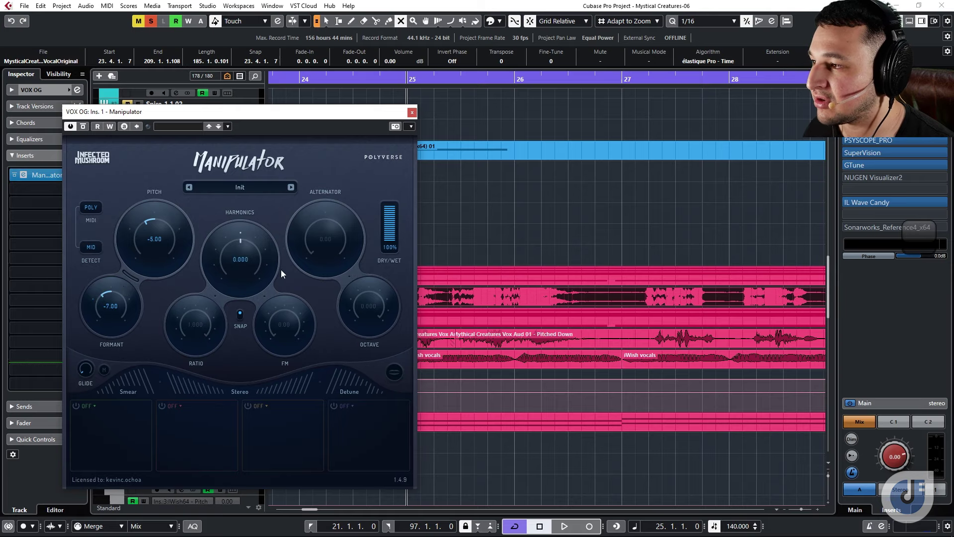
{"action": "scroll", "coordinate": [496, 211], "scroll_direction": "down", "scroll_amount": 5}
{"action": "scroll", "coordinate": [471, 276], "scroll_direction": "up", "scroll_amount": 5}
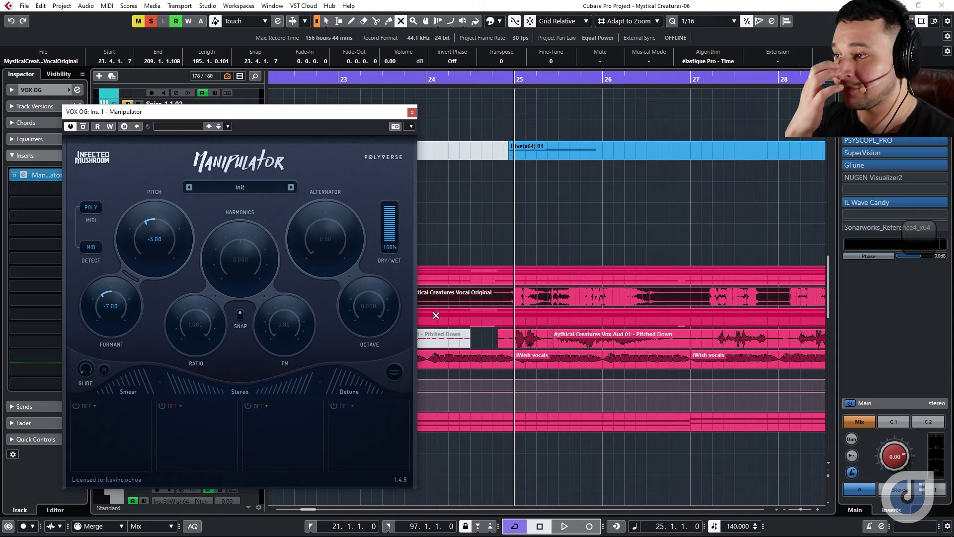
Step: Play the vocal while comparing Manipulator's Dry/Wet at 0% and 100%, then stop playback
{"action": "key", "text": "space"}
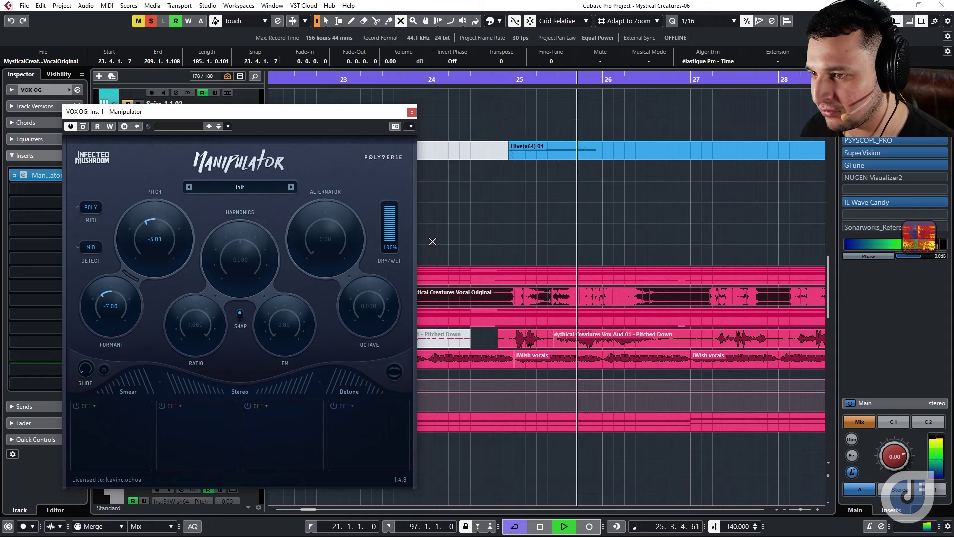
{"action": "left_click_drag", "start_coordinate": [390, 224], "coordinate": [393, 256]}
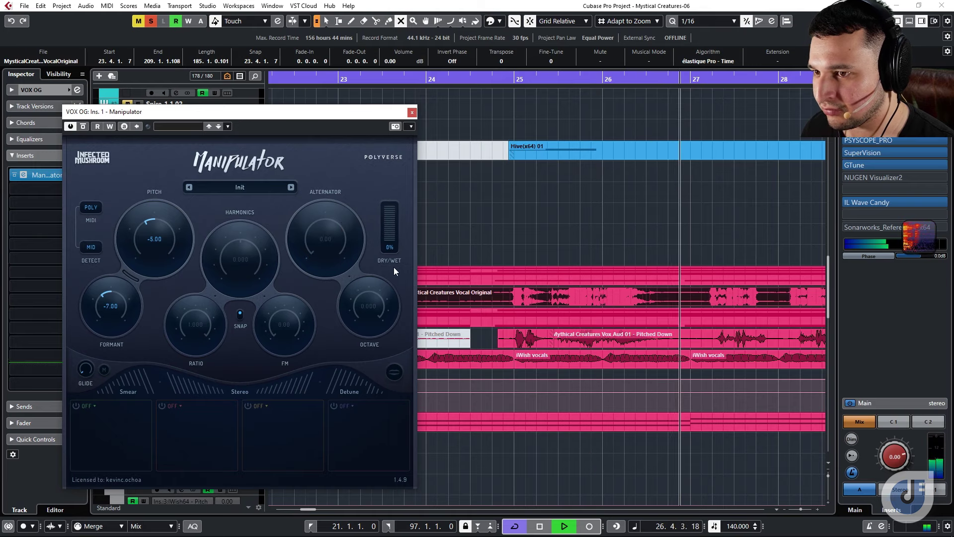
{"action": "left_click_drag", "start_coordinate": [391, 239], "coordinate": [391, 187]}
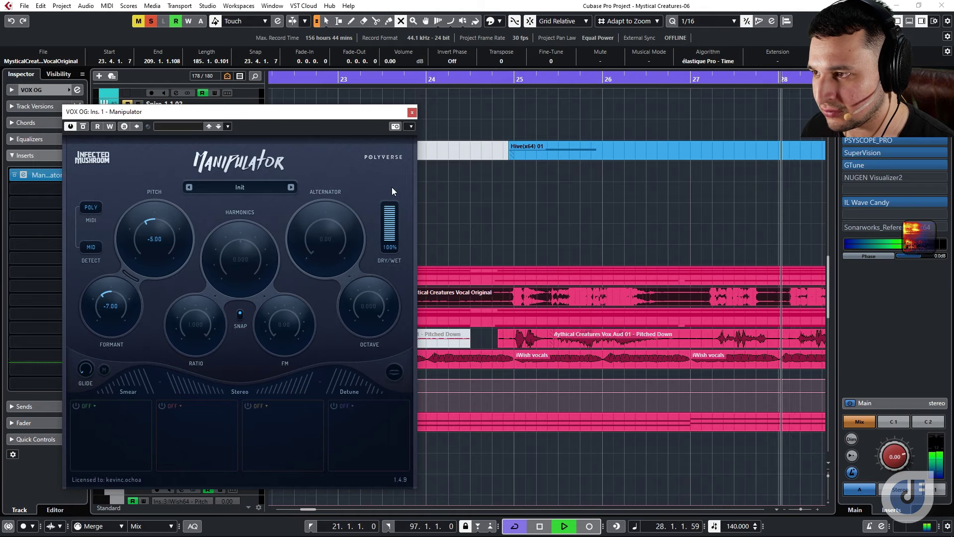
{"action": "key", "text": "space"}
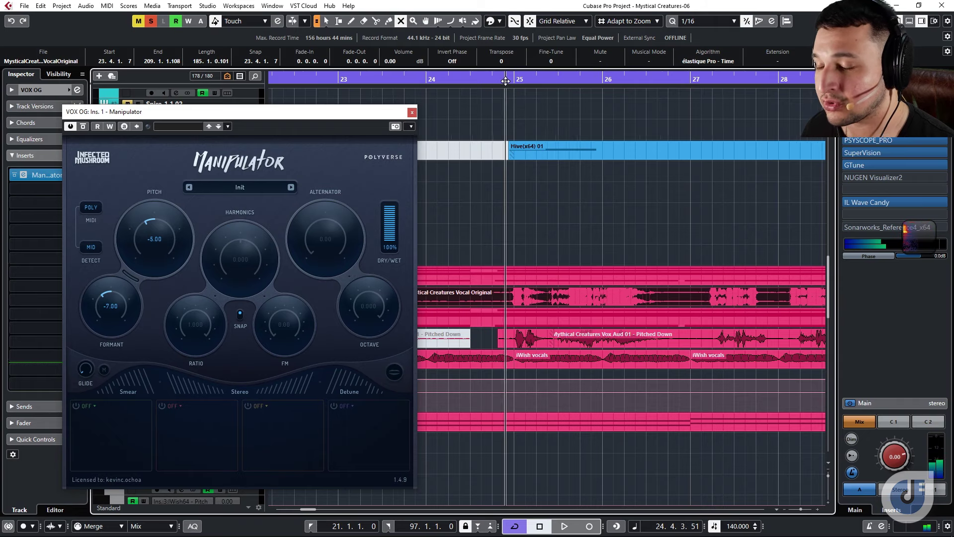
Step: Enable the link between Pitch and Formant, then switch it off and on again during playback to compare the vocal
{"action": "left_click", "coordinate": [132, 273]}
{"action": "key", "text": "space"}
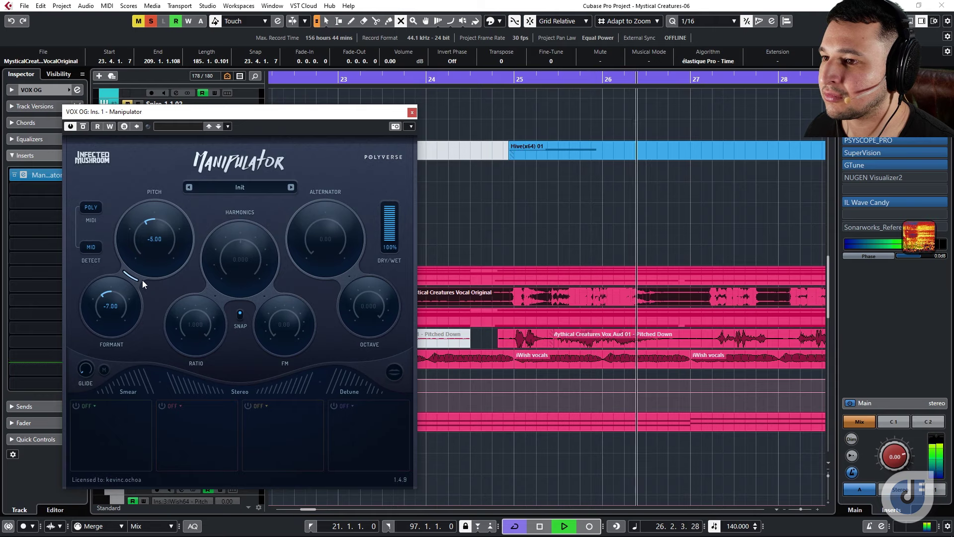
{"action": "left_click", "coordinate": [128, 276]}
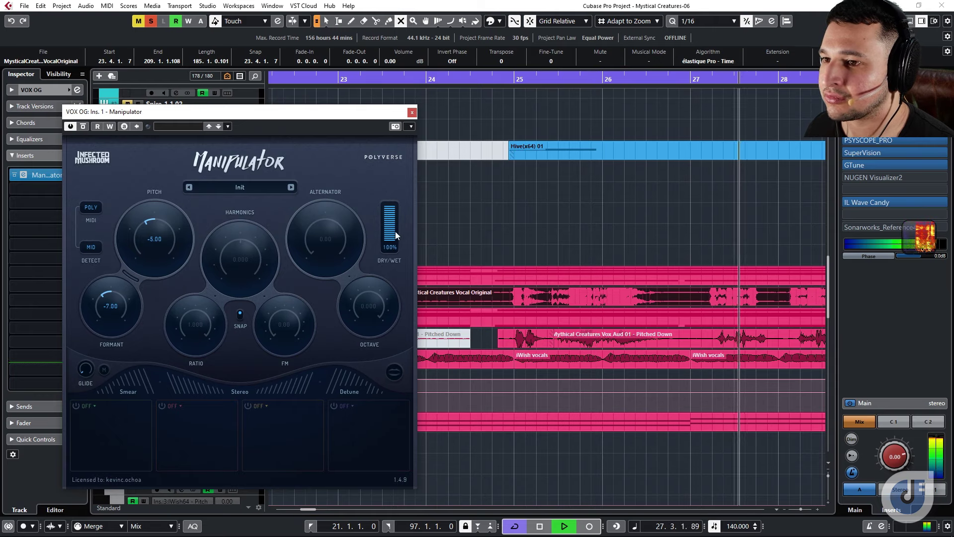
{"action": "left_click", "coordinate": [129, 274]}
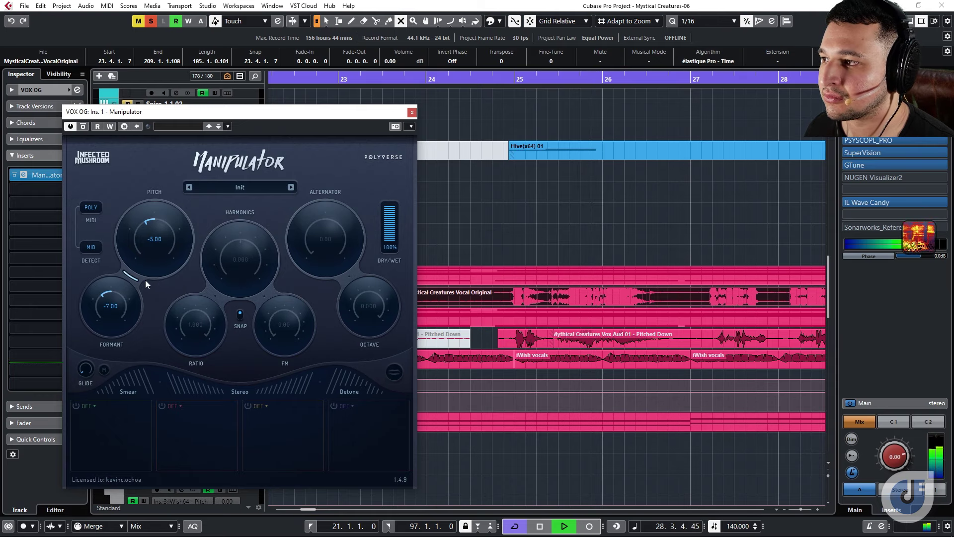
{"action": "key", "text": "space"}
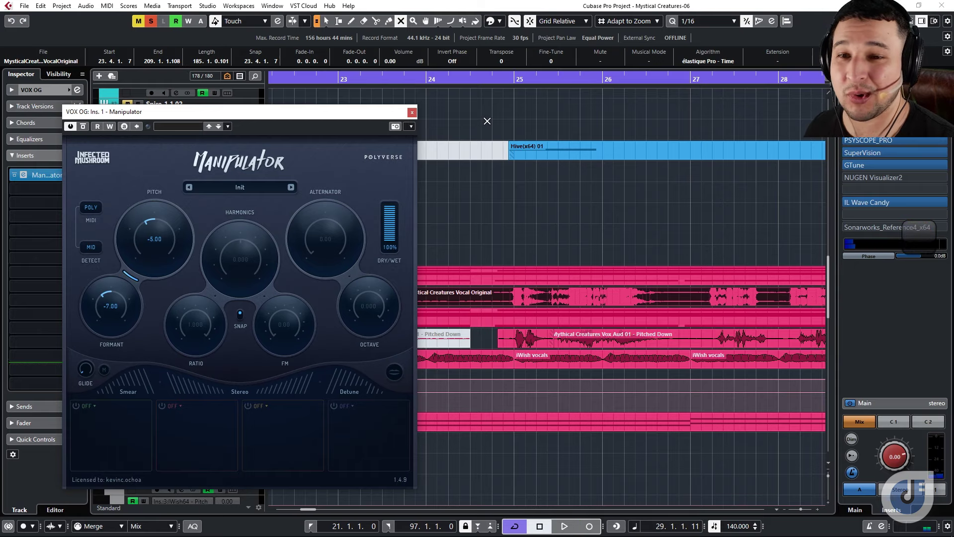
Step: Set the playback position to 24.4.3 and load the KO PITCH DOWN preset from myPresets in Manipulator
{"action": "left_click_drag", "start_coordinate": [505, 85], "coordinate": [504, 82]}
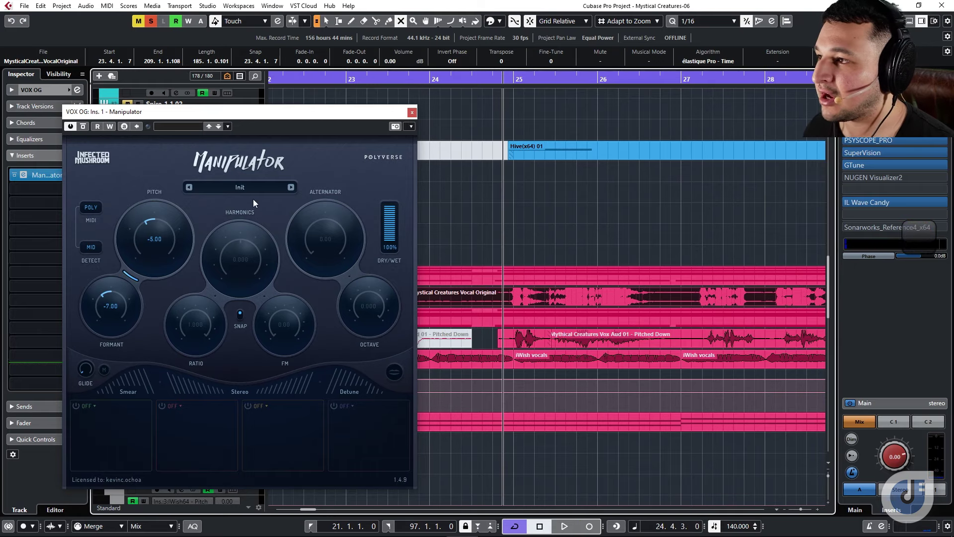
{"action": "left_click", "coordinate": [230, 190]}
{"action": "mouse_move", "coordinate": [227, 280]}
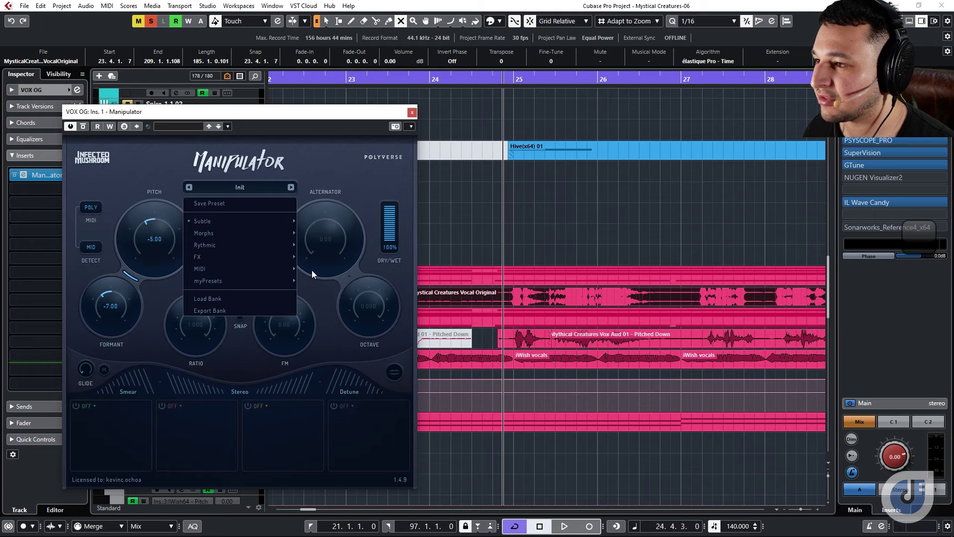
{"action": "left_click", "coordinate": [309, 281]}
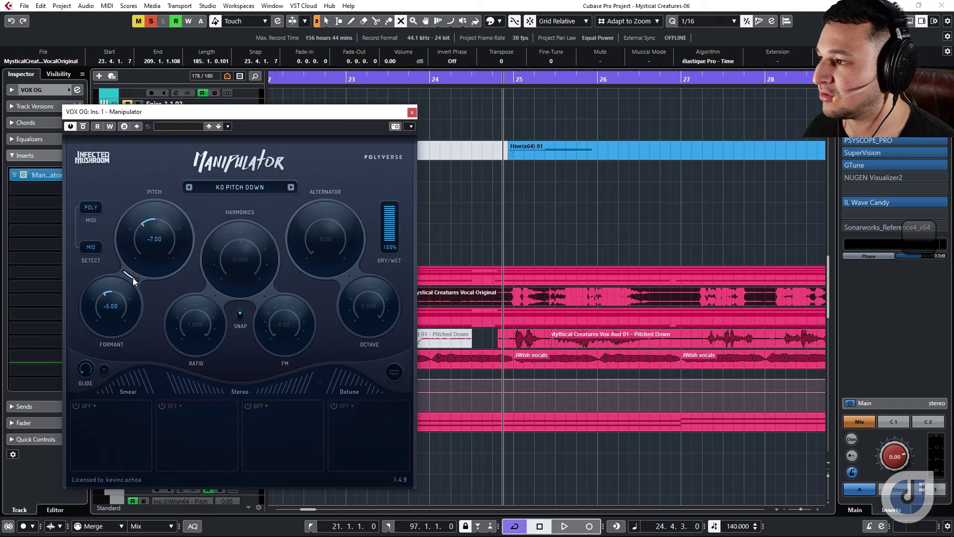
Step: Play the VOX OG vocal around bars 25 to 27 to audition the KO PITCH DOWN preset
{"action": "left_click", "coordinate": [493, 80]}
{"action": "scroll", "coordinate": [492, 80], "scroll_direction": "left", "scroll_amount": 5}
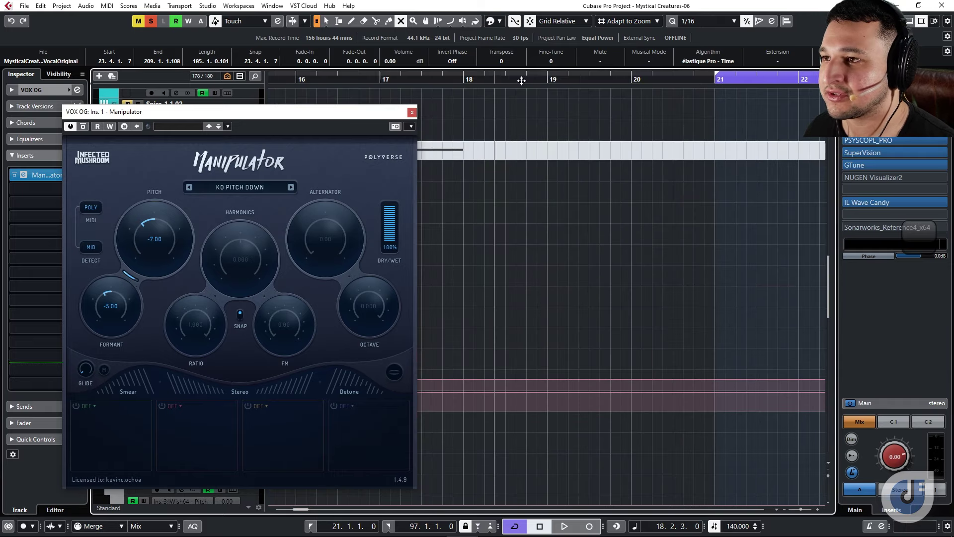
{"action": "scroll", "coordinate": [489, 117], "scroll_direction": "down", "scroll_amount": 4}
{"action": "key", "text": "space"}
{"action": "scroll", "coordinate": [765, 283], "scroll_direction": "up", "scroll_amount": 3}
{"action": "scroll", "coordinate": [753, 286], "scroll_direction": "up", "scroll_amount": 3}
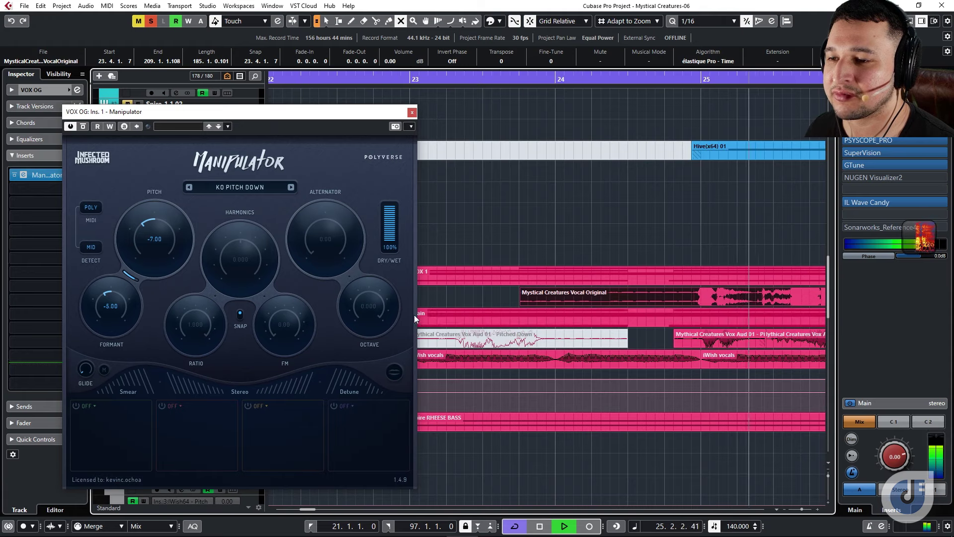
{"action": "scroll", "coordinate": [482, 315], "scroll_direction": "down", "scroll_amount": 3}
{"action": "scroll", "coordinate": [535, 321], "scroll_direction": "down", "scroll_amount": 3}
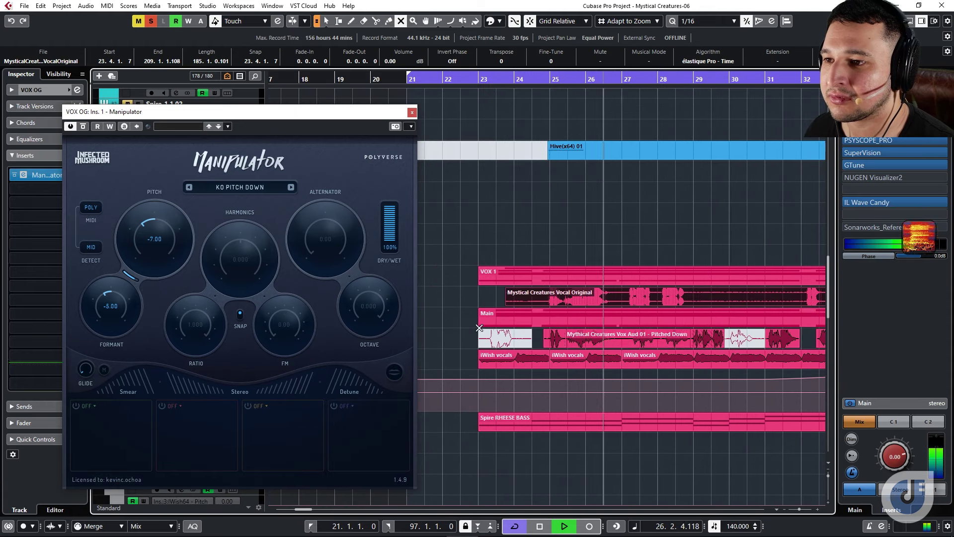
{"action": "scroll", "coordinate": [686, 330], "scroll_direction": "up", "scroll_amount": 4}
{"action": "scroll", "coordinate": [686, 330], "scroll_direction": "down", "scroll_amount": 3}
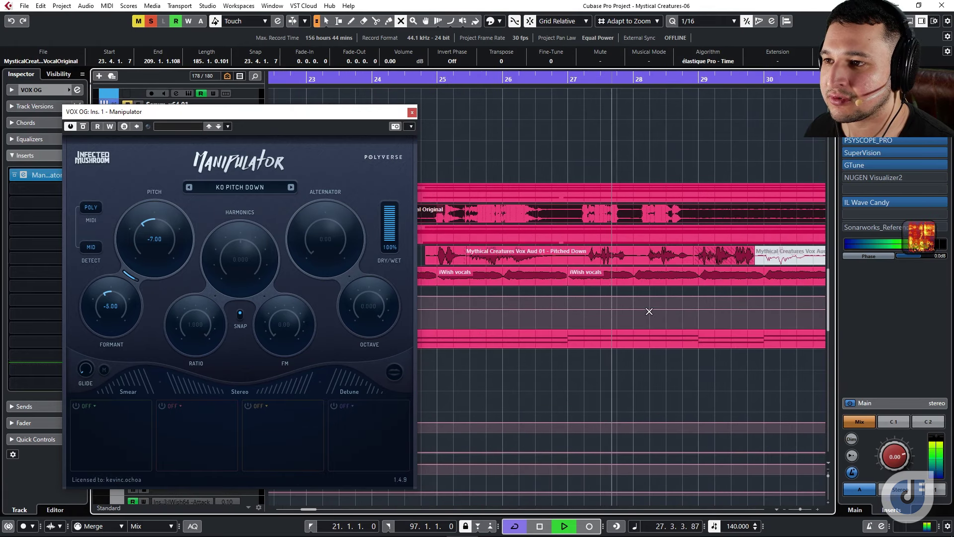
Step: Stop playback, bring up the VOX 2 tracks around bar 64, and close the Wave Candy analyzer
{"action": "key", "text": "space"}
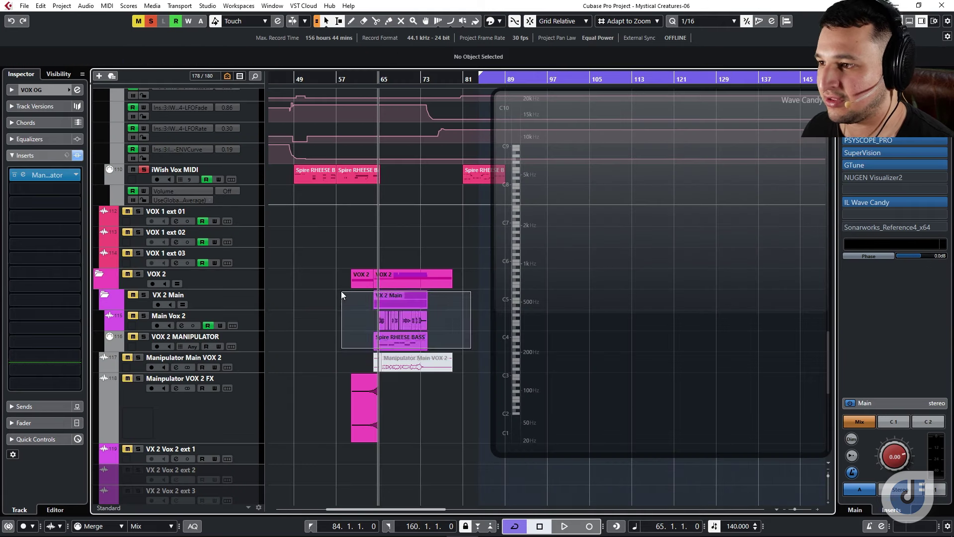
{"action": "left_click_drag", "start_coordinate": [341, 290], "coordinate": [392, 351]}
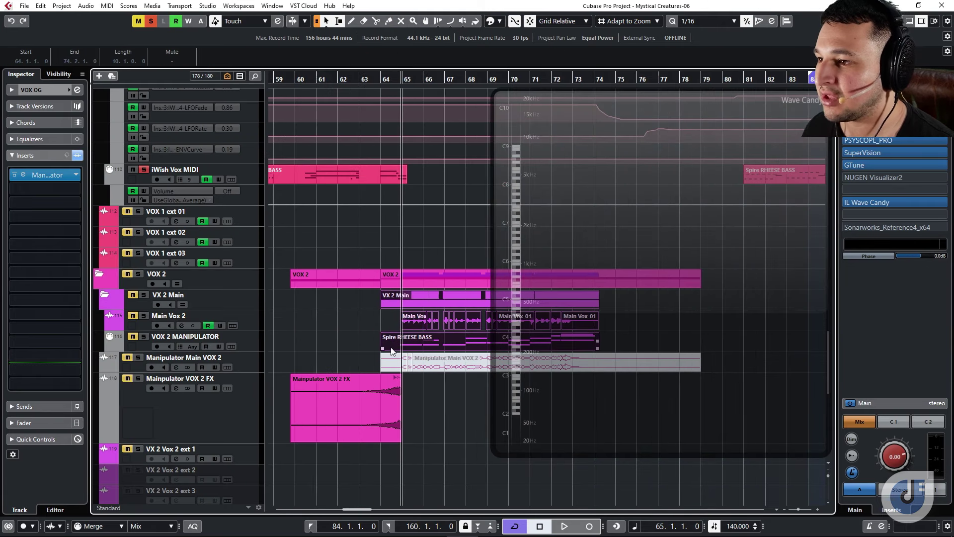
{"action": "double_click", "coordinate": [587, 344]}
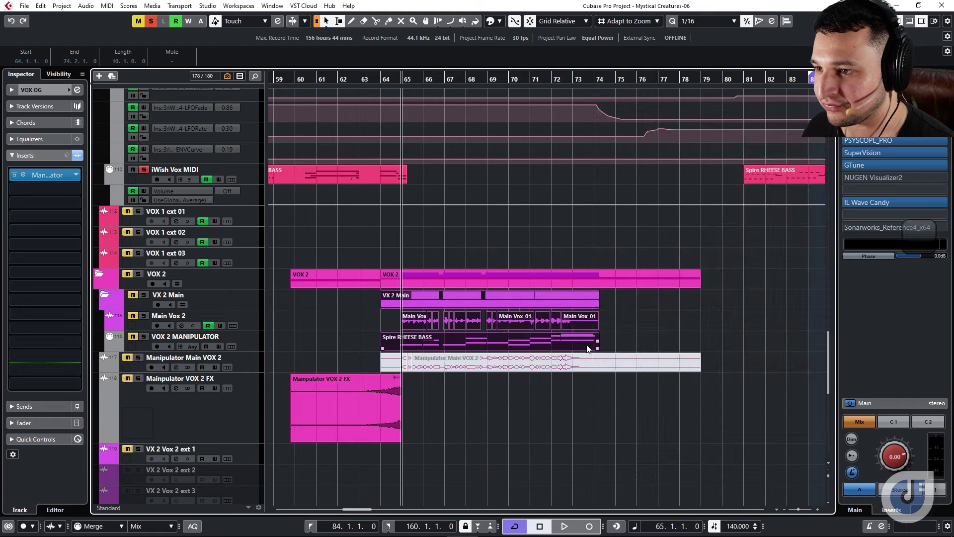
Step: Set the loop range from bar 64 to 74.2 around the Spire RHEESE BASS part on the VOX 2 MANIPULATOR track
{"action": "scroll", "coordinate": [587, 344], "scroll_direction": "up", "scroll_amount": 3}
{"action": "scroll", "coordinate": [501, 329], "scroll_direction": "down", "scroll_amount": 2}
{"action": "key", "text": "p"}
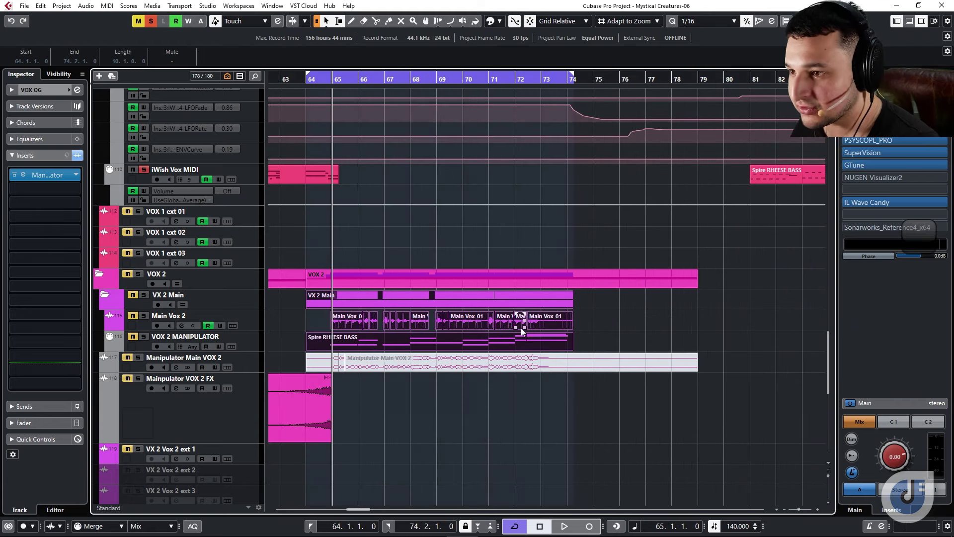
{"action": "scroll", "coordinate": [440, 281], "scroll_direction": "up", "scroll_amount": 4}
{"action": "scroll", "coordinate": [386, 318], "scroll_direction": "down", "scroll_amount": 5}
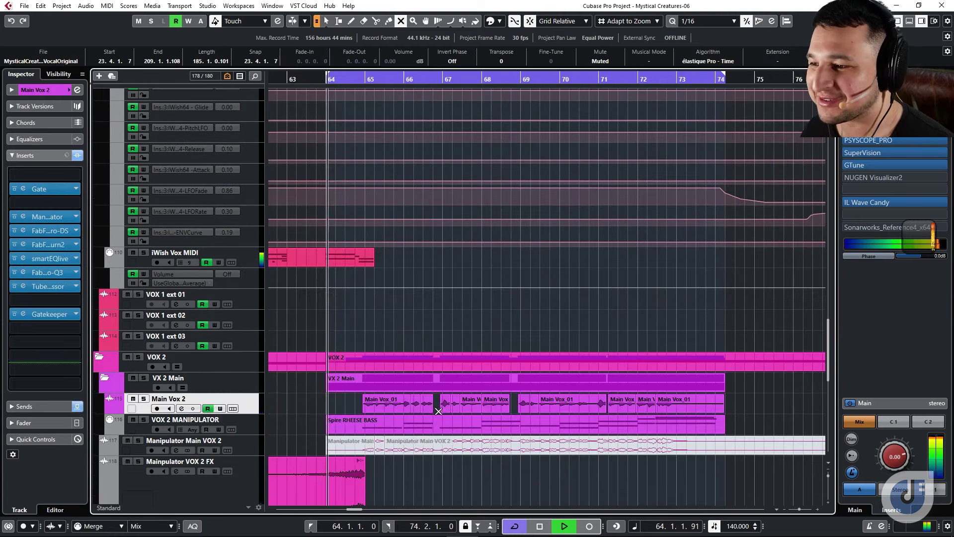
Step: Clear the solo and mute states, unmute the VOX 2 parts, and play the looped section in the full mix
{"action": "left_click", "coordinate": [369, 419]}
{"action": "scroll", "coordinate": [356, 376], "scroll_direction": "down", "scroll_amount": 3}
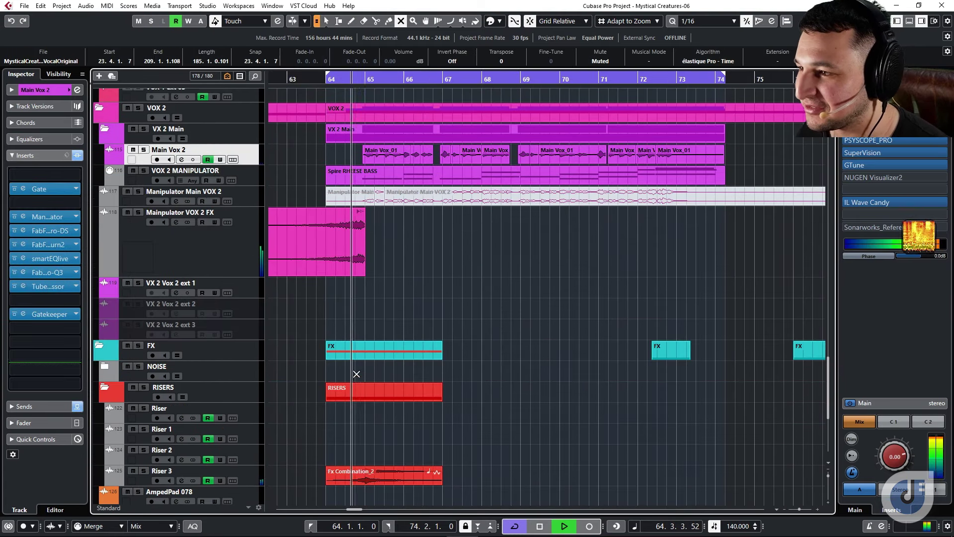
{"action": "scroll", "coordinate": [361, 375], "scroll_direction": "up", "scroll_amount": 2}
{"action": "scroll", "coordinate": [398, 348], "scroll_direction": "up", "scroll_amount": 5}
{"action": "scroll", "coordinate": [436, 347], "scroll_direction": "up", "scroll_amount": 6}
{"action": "key", "text": "1"}
{"action": "scroll", "coordinate": [436, 348], "scroll_direction": "up", "scroll_amount": 4}
{"action": "scroll", "coordinate": [437, 348], "scroll_direction": "down", "scroll_amount": 15}
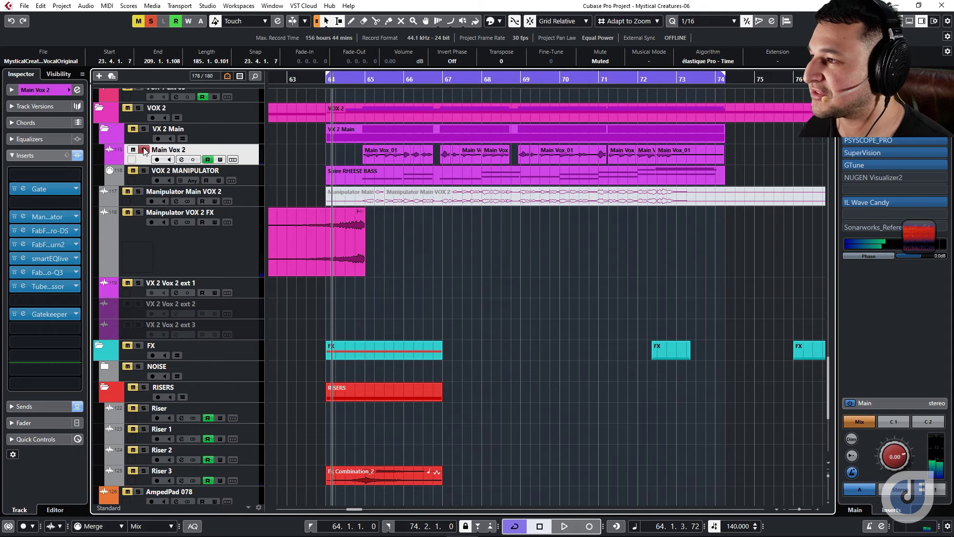
Step: Bypass all inserts on Main Vox 2, solo it with VOX 2 MANIPULATOR, and play the unprocessed vocal from bar 64
{"action": "left_click", "coordinate": [78, 155]}
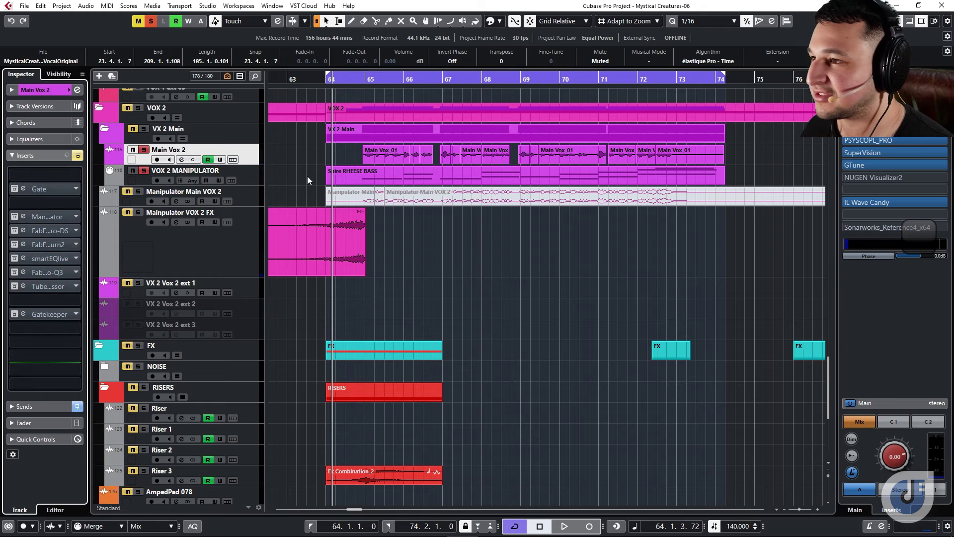
{"action": "key", "text": "space"}
{"action": "scroll", "coordinate": [350, 248], "scroll_direction": "down", "scroll_amount": 2}
{"action": "scroll", "coordinate": [319, 248], "scroll_direction": "up", "scroll_amount": 2}
{"action": "left_click", "coordinate": [369, 246]}
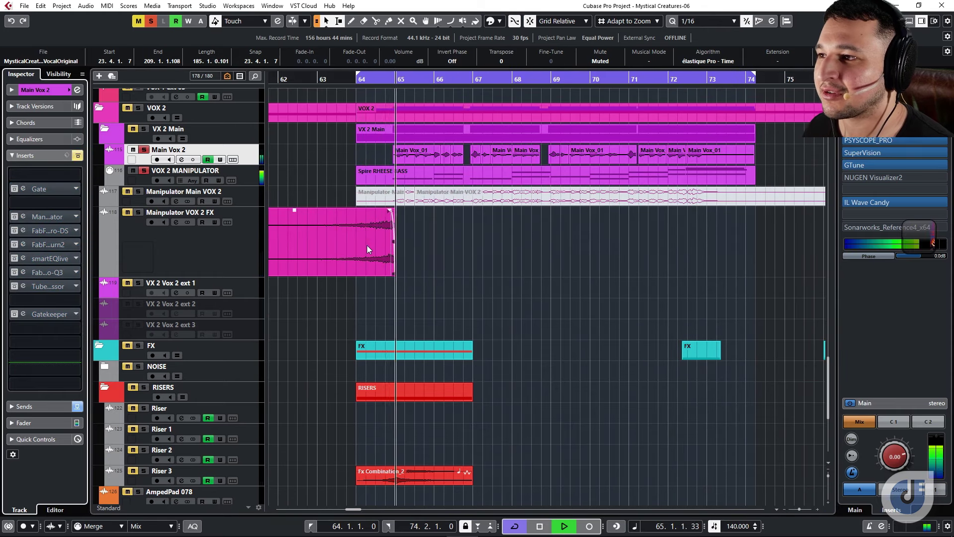
{"action": "left_click", "coordinate": [277, 192]}
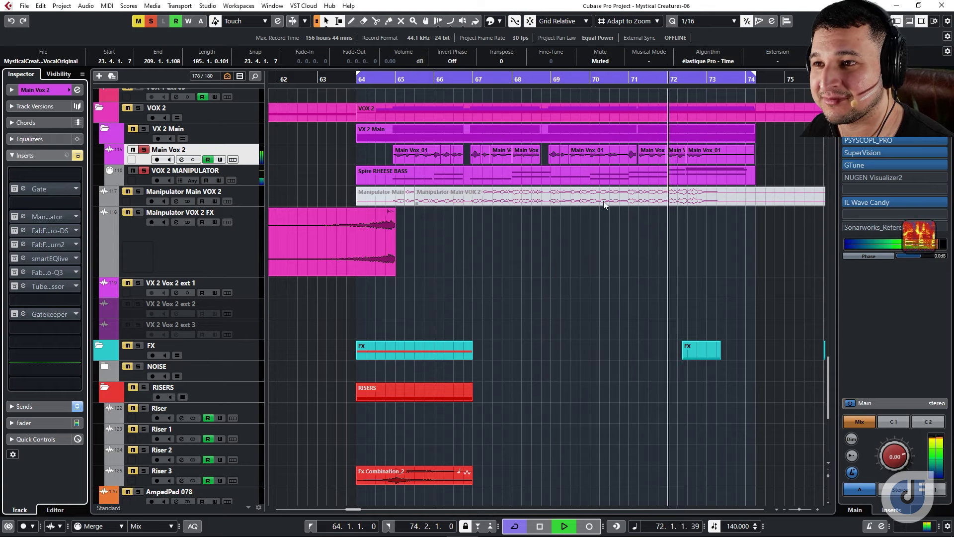
{"action": "key", "text": "space"}
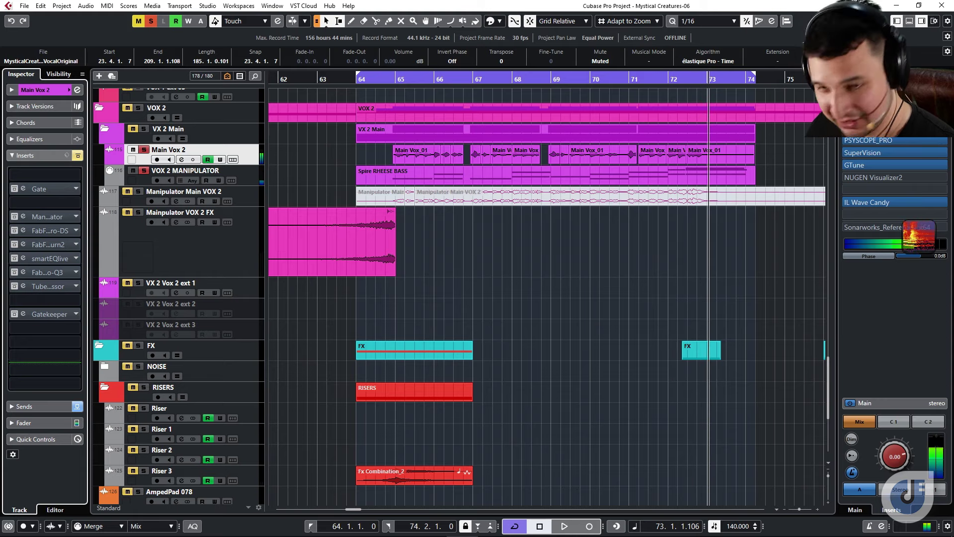
Step: Show Wave Candy over the arrangement and play the unprocessed vocal from just before bar 65 to examine its spectrum
{"action": "double_click", "coordinate": [922, 239]}
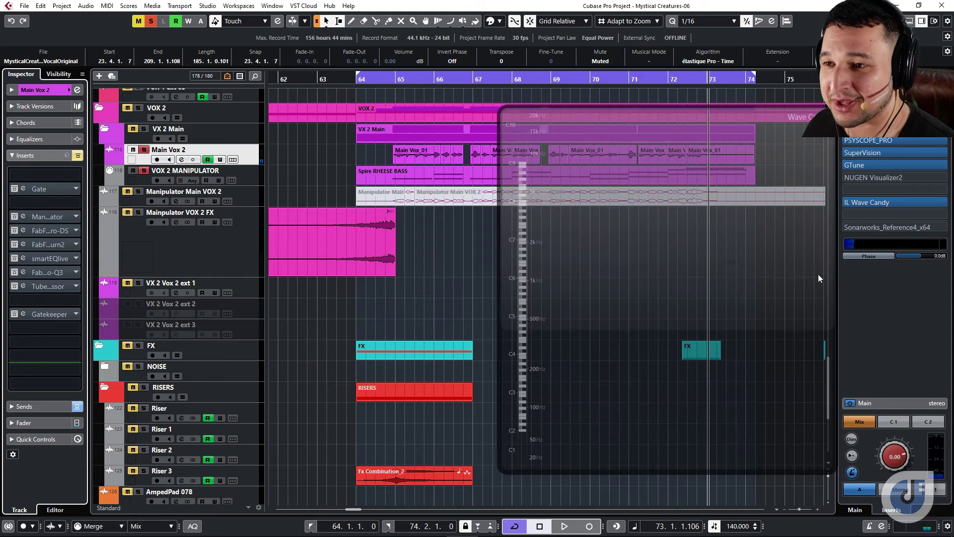
{"action": "left_click_drag", "start_coordinate": [658, 276], "coordinate": [572, 277]}
{"action": "left_click", "coordinate": [387, 79]}
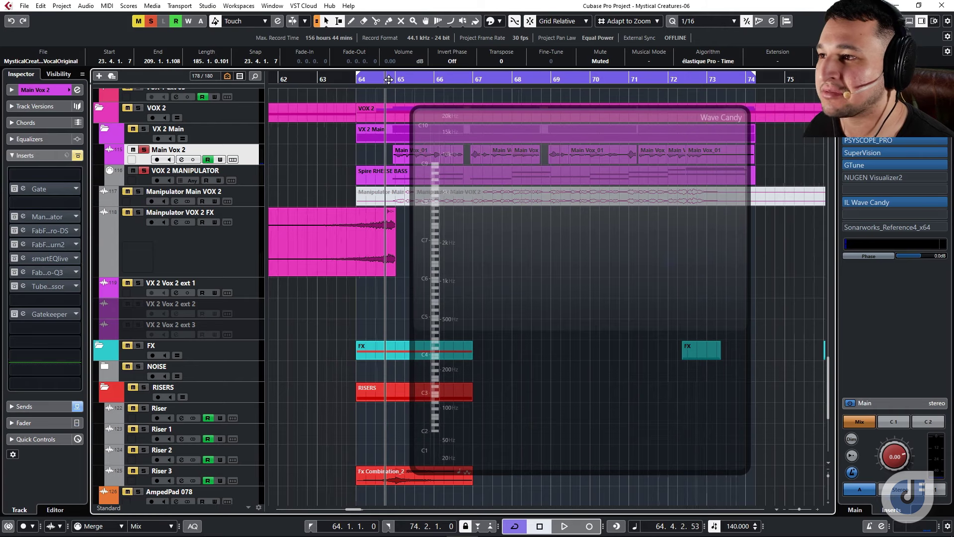
{"action": "left_click_drag", "start_coordinate": [506, 235], "coordinate": [562, 241]}
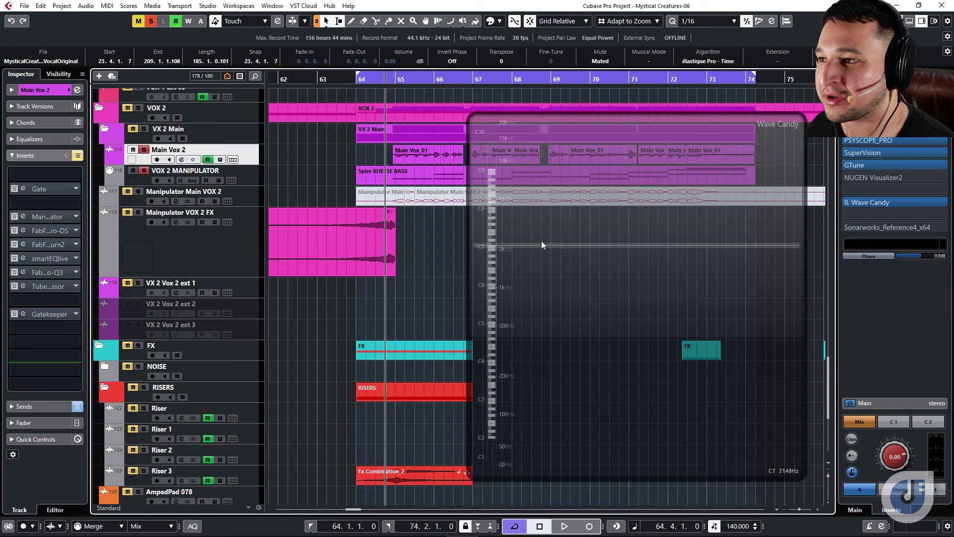
{"action": "key", "text": "space"}
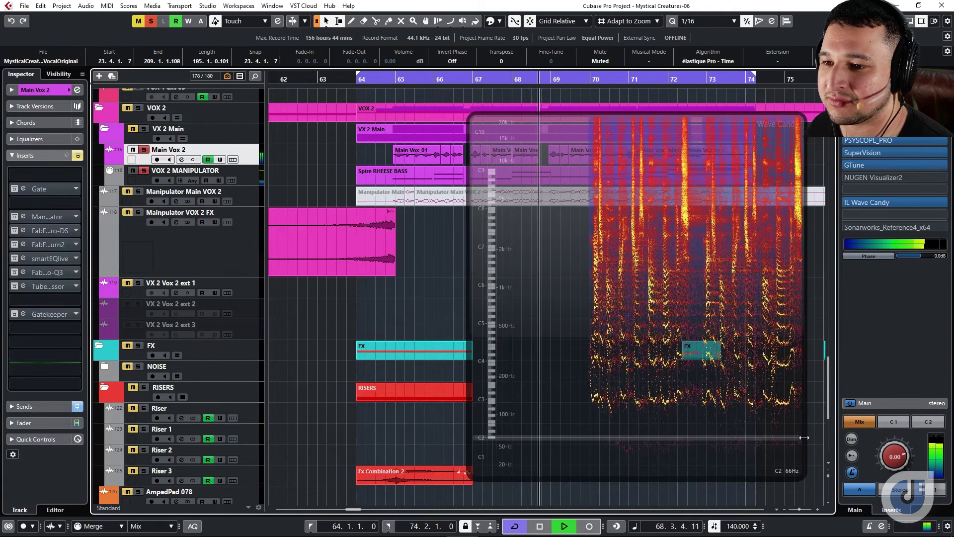
{"action": "key", "text": "space"}
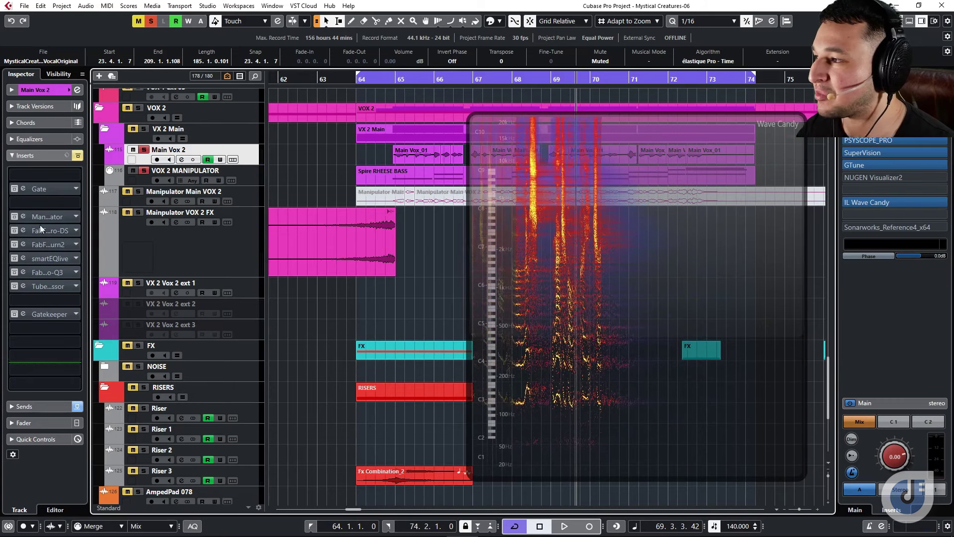
Step: Activate only the Manipulator insert on Main Vox 2 and play the vocal from just before bar 65 to examine its spectrum
{"action": "left_click", "coordinate": [14, 218]}
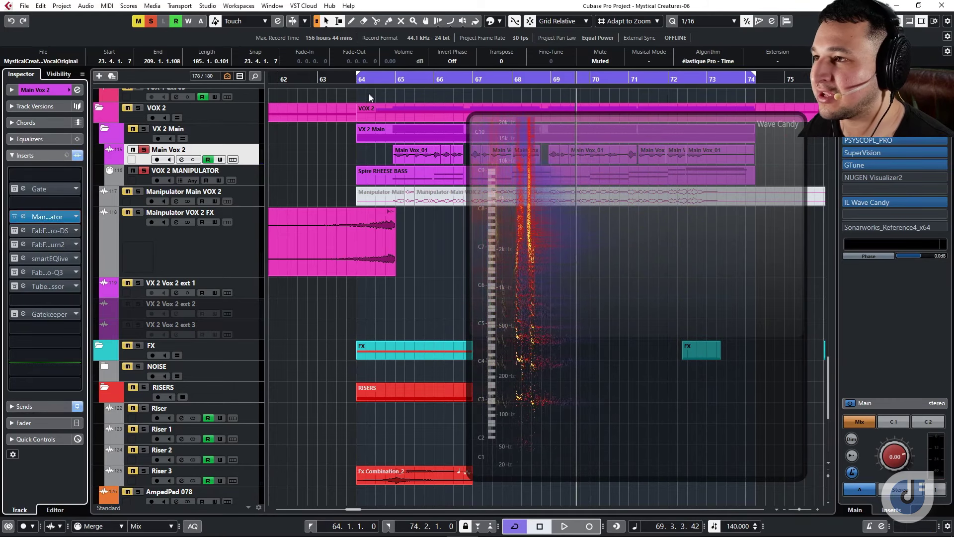
{"action": "left_click_drag", "start_coordinate": [389, 79], "coordinate": [387, 94]}
{"action": "key", "text": "space"}
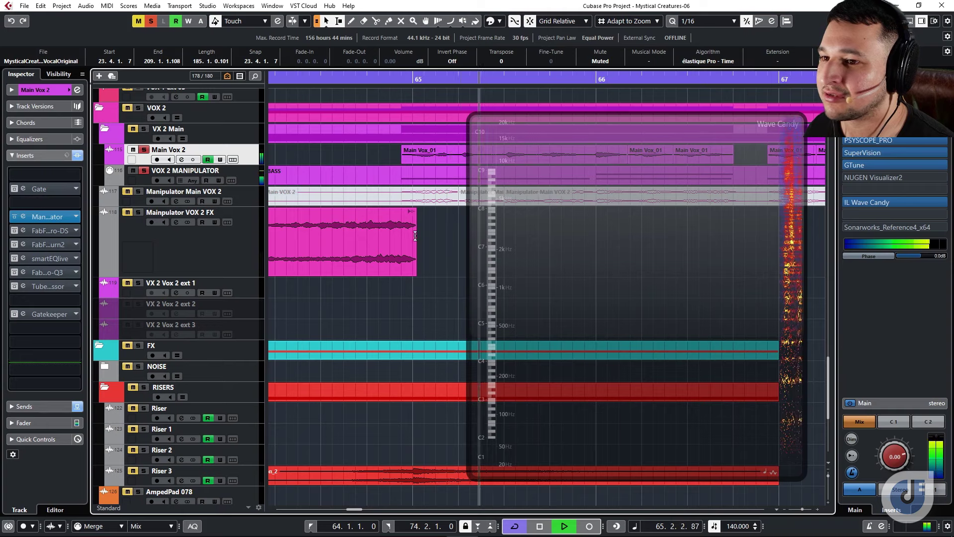
{"action": "scroll", "coordinate": [393, 245], "scroll_direction": "down", "scroll_amount": 3}
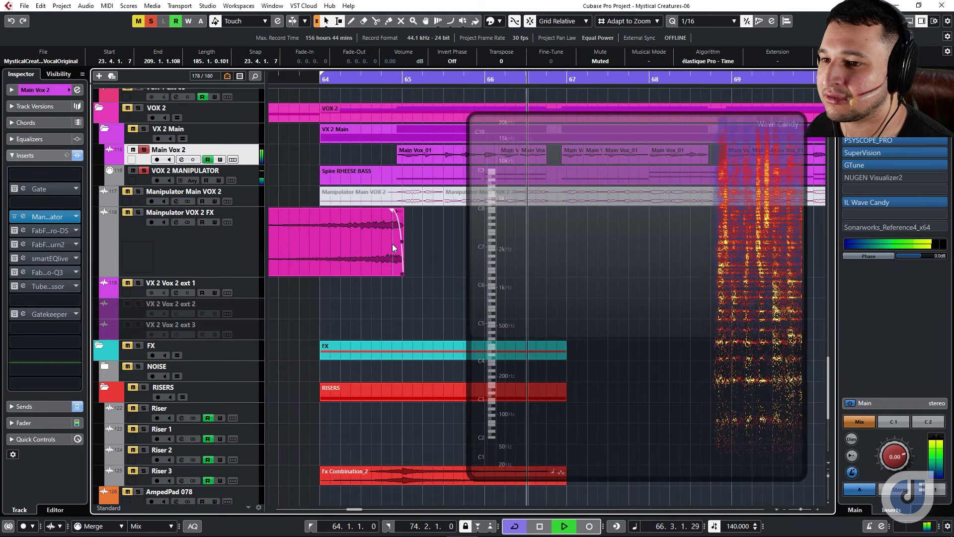
{"action": "scroll", "coordinate": [392, 243], "scroll_direction": "down", "scroll_amount": 1}
{"action": "scroll", "coordinate": [392, 244], "scroll_direction": "down", "scroll_amount": 3}
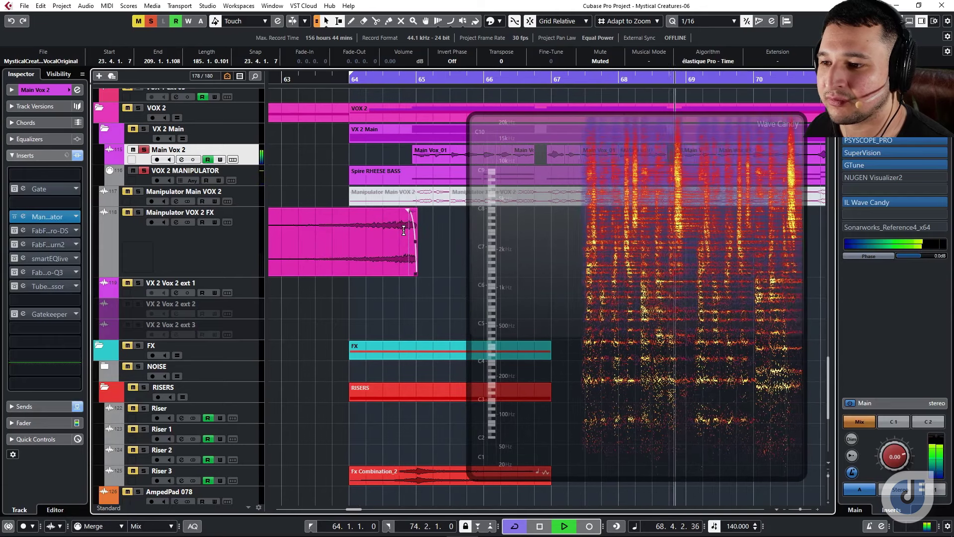
{"action": "scroll", "coordinate": [404, 230], "scroll_direction": "up", "scroll_amount": 3}
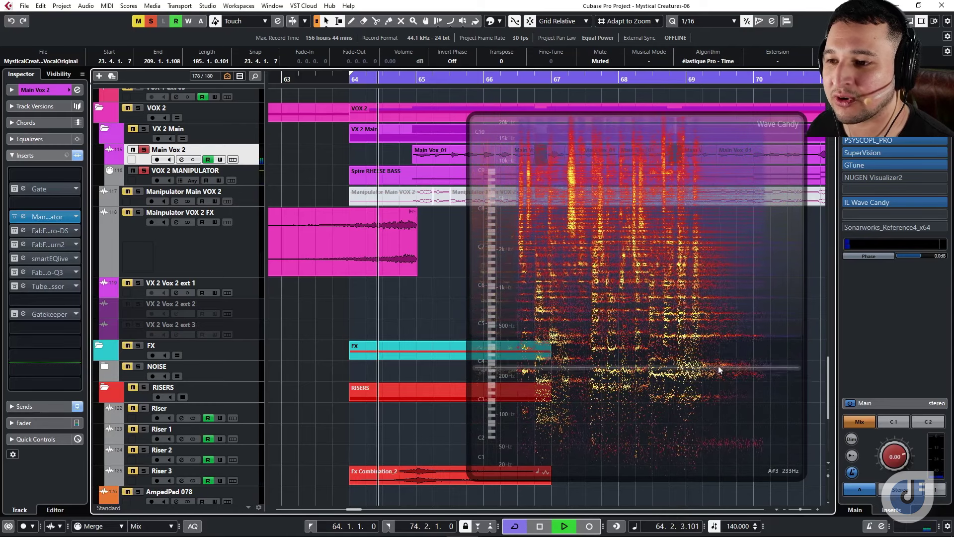
{"action": "left_click", "coordinate": [441, 297]}
{"action": "key", "text": "space"}
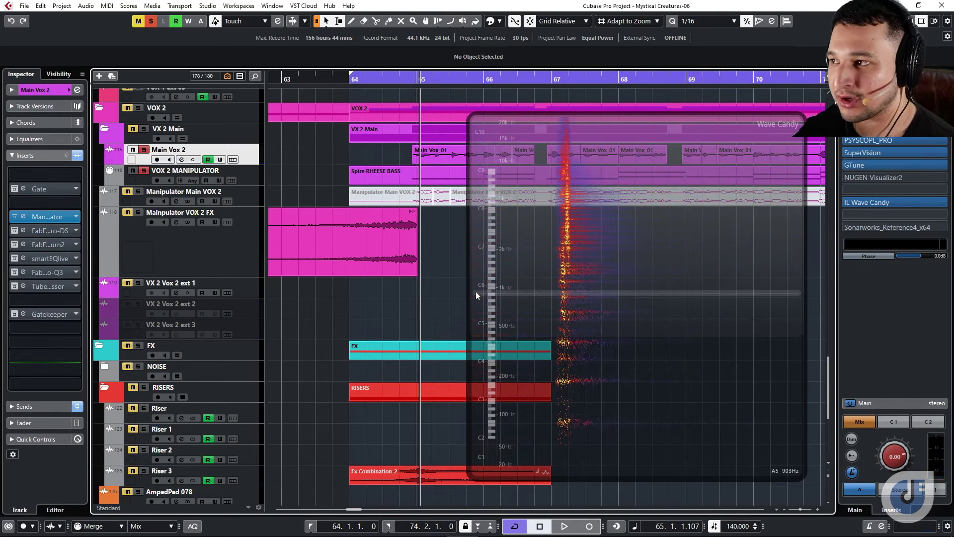
Step: Close Wave Candy, enlarge the track rows, and select the Main Vox 2 track above VOX 2 MANIPULATOR
{"action": "left_click", "coordinate": [230, 175]}
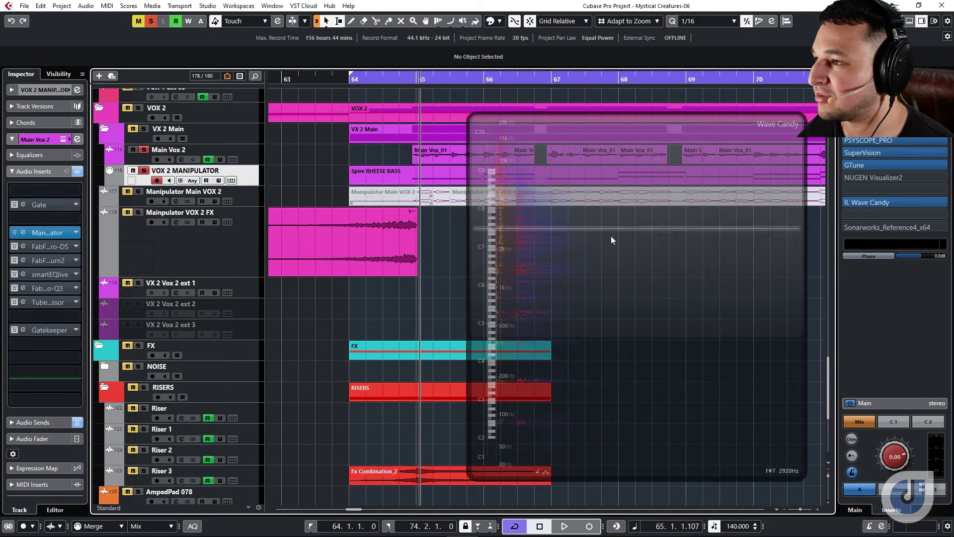
{"action": "key", "text": "shift+h"}
{"action": "key", "text": "shift+h"}
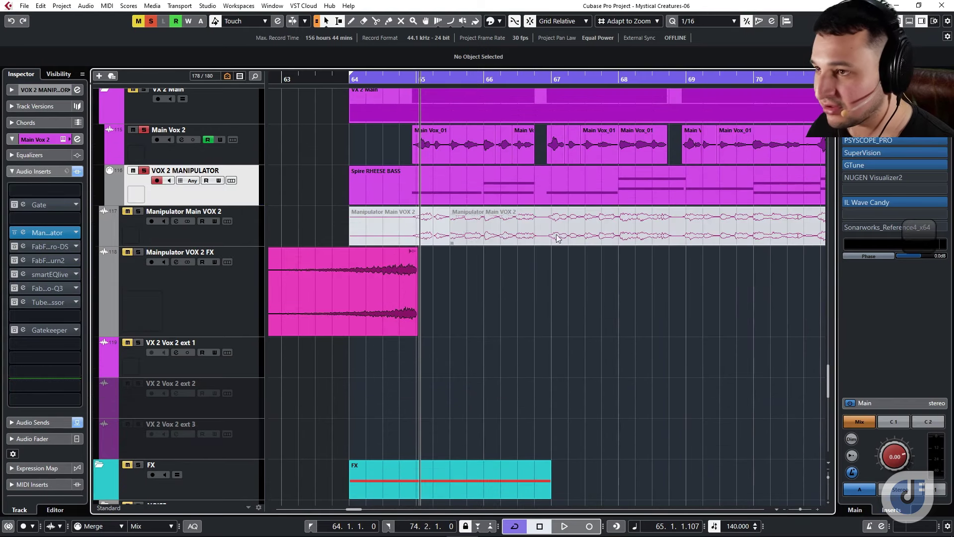
{"action": "scroll", "coordinate": [307, 216], "scroll_direction": "down", "scroll_amount": 3}
{"action": "scroll", "coordinate": [218, 230], "scroll_direction": "up", "scroll_amount": 2}
{"action": "left_click", "coordinate": [246, 239]}
{"action": "left_click", "coordinate": [246, 263]}
{"action": "left_click", "coordinate": [246, 228]}
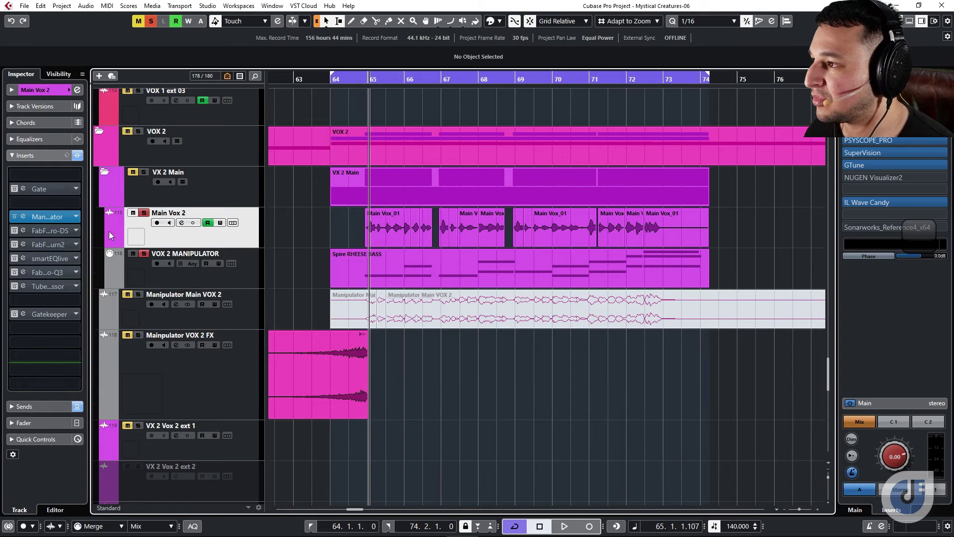
Step: Open the Manipulator insert of Main Vox 2, position its window over the arrangement, and expand the track's basic routing settings
{"action": "left_click", "coordinate": [44, 217]}
{"action": "left_click_drag", "start_coordinate": [726, 140], "coordinate": [629, 132]}
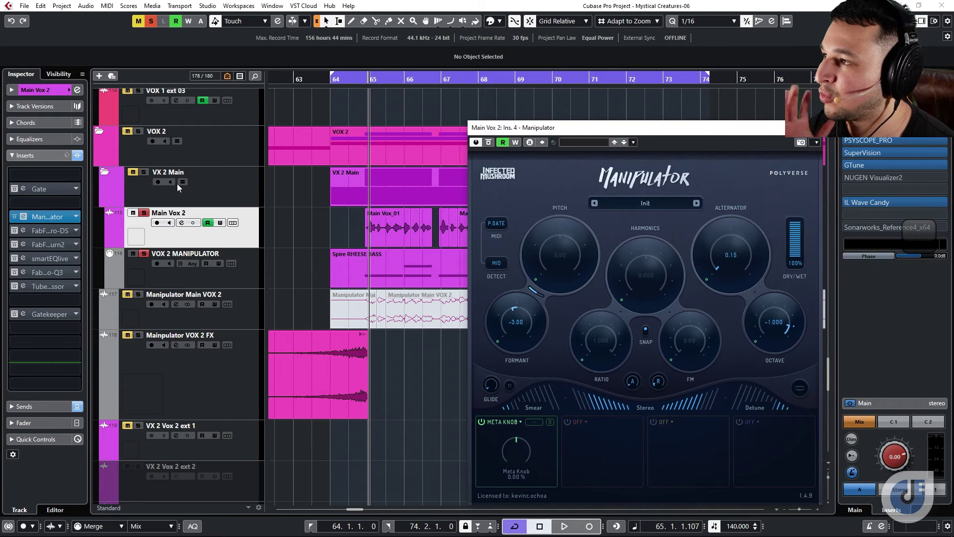
{"action": "left_click", "coordinate": [10, 91]}
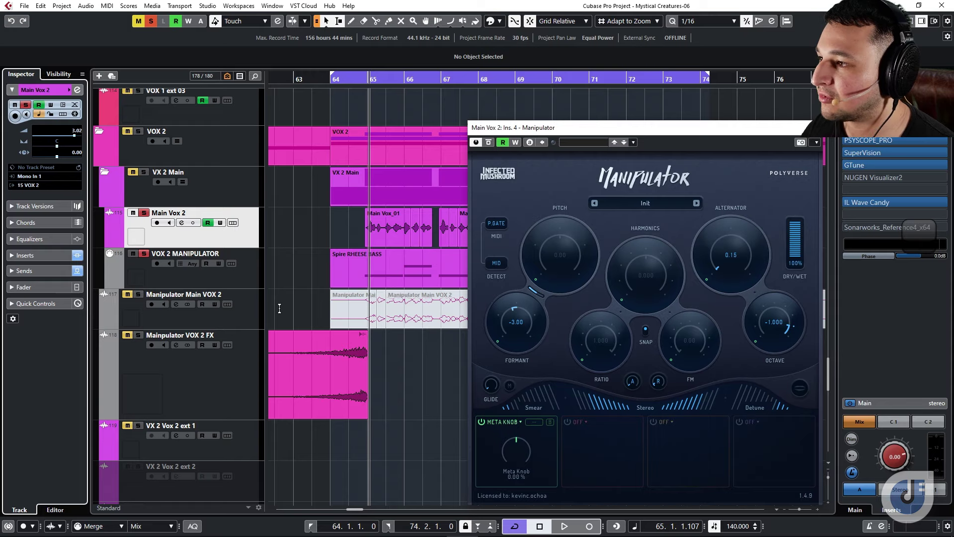
Step: Select VOX 2 MANIPULATOR and examine its MIDI output list for the Main Vox 2: Ins. 4. Manipulator - MIDI Input routing
{"action": "left_click", "coordinate": [253, 276]}
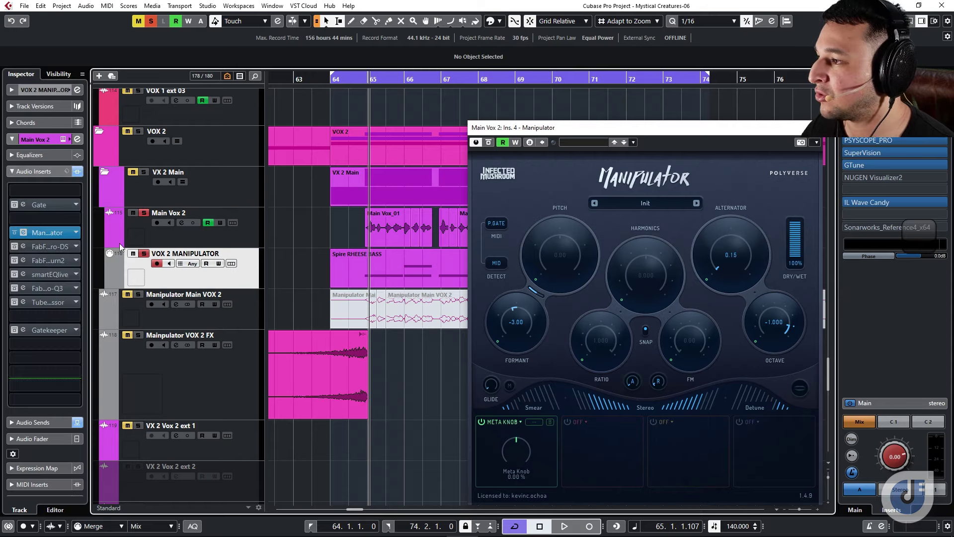
{"action": "scroll", "coordinate": [346, 248], "scroll_direction": "down", "scroll_amount": 3}
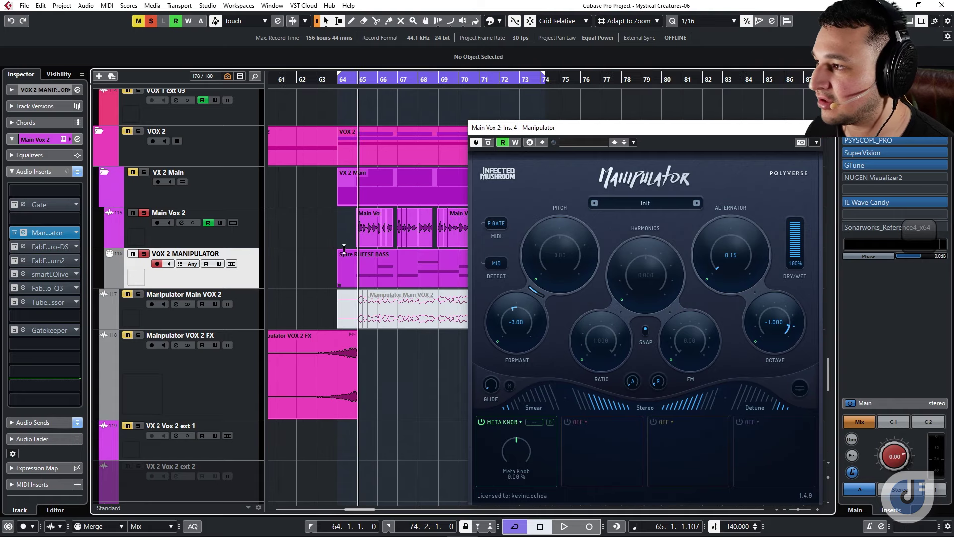
{"action": "left_click", "coordinate": [241, 241]}
{"action": "left_click", "coordinate": [245, 265]}
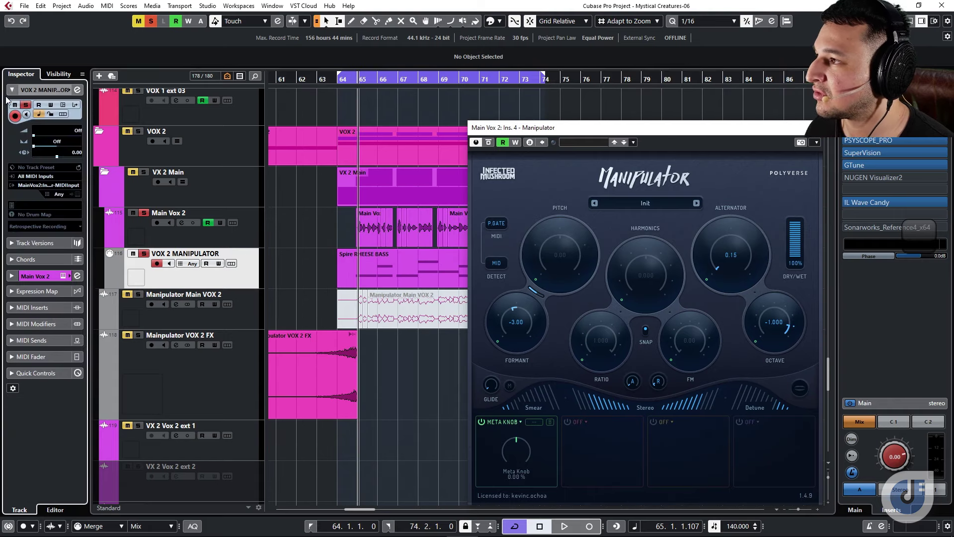
{"action": "left_click", "coordinate": [19, 187]}
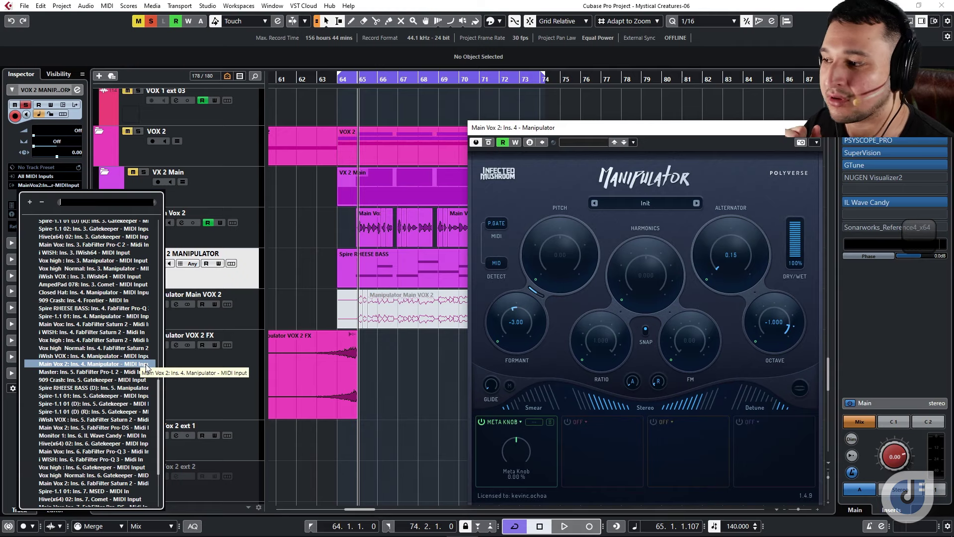
{"action": "left_click", "coordinate": [237, 362]}
{"action": "left_click", "coordinate": [247, 269]}
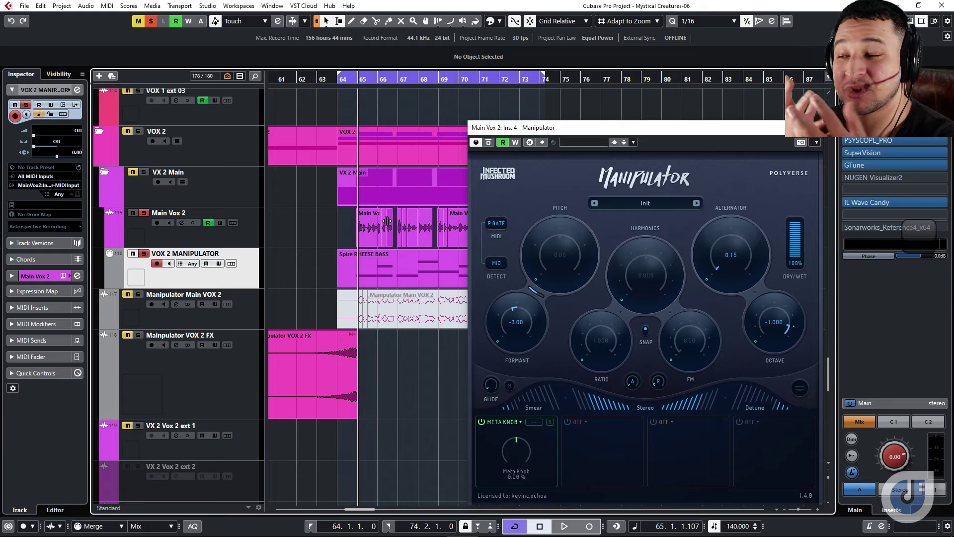
Step: Set the playback position to 64.4.3, just before the first Main Vox 2 clip
{"action": "scroll", "coordinate": [367, 226], "scroll_direction": "up", "scroll_amount": 10}
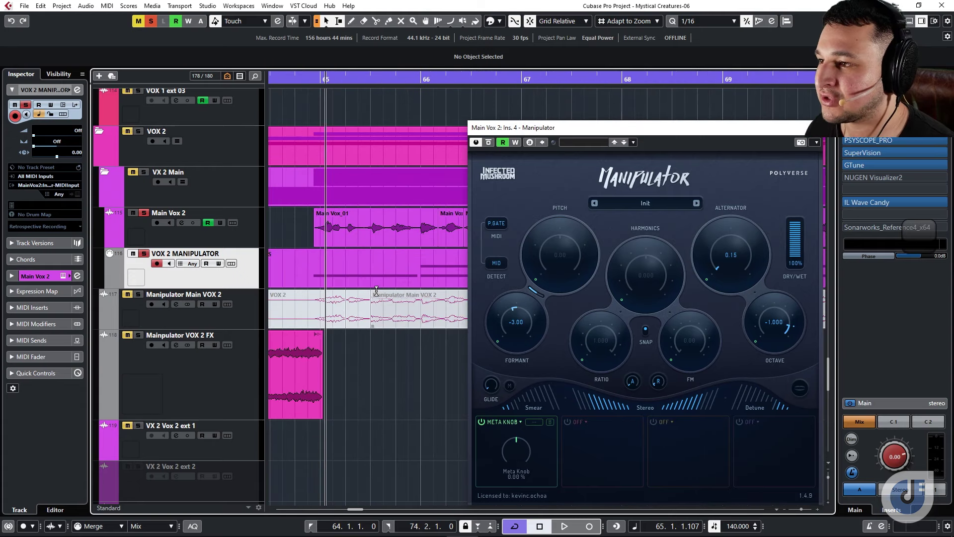
{"action": "scroll", "coordinate": [332, 244], "scroll_direction": "down", "scroll_amount": 3}
{"action": "left_click_drag", "start_coordinate": [275, 82], "coordinate": [284, 194]}
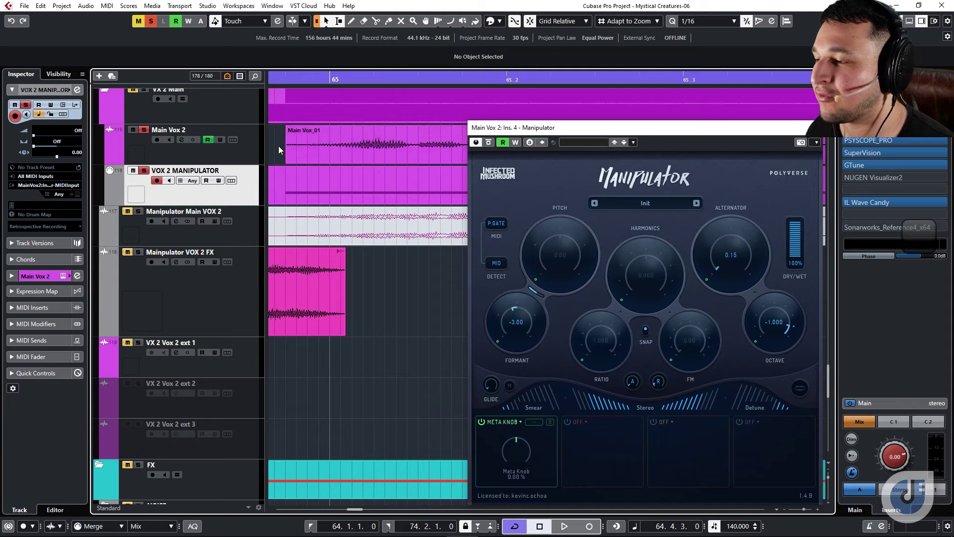
{"action": "scroll", "coordinate": [343, 168], "scroll_direction": "down", "scroll_amount": 5}
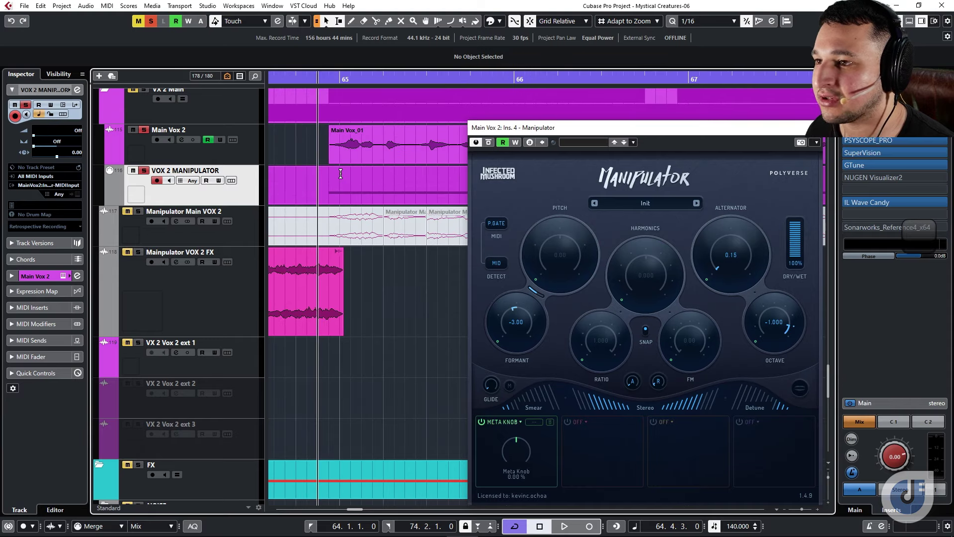
Step: Examine Manipulator's MIDI mode options and keep P.GATE selected
{"action": "left_click", "coordinate": [495, 223]}
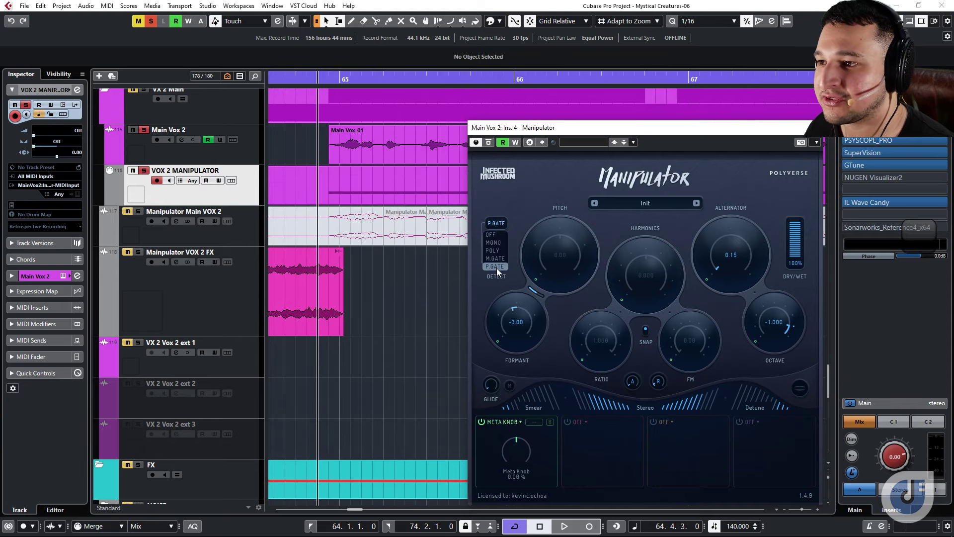
{"action": "left_click", "coordinate": [497, 266]}
{"action": "left_click", "coordinate": [498, 224]}
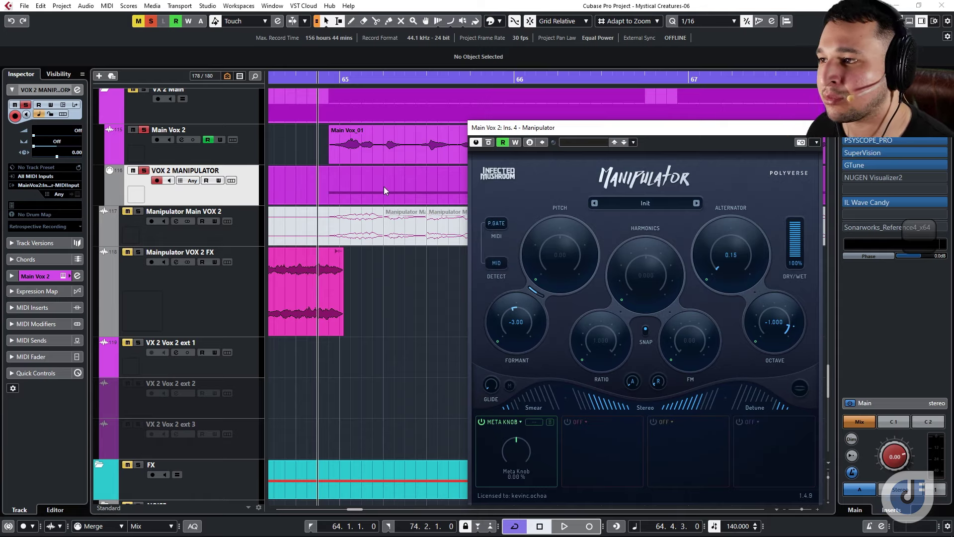
Step: Play the Main Vox 2 section while comparing Manipulator's HI, MID and LOW detect ranges
{"action": "scroll", "coordinate": [383, 187], "scroll_direction": "down", "scroll_amount": 8}
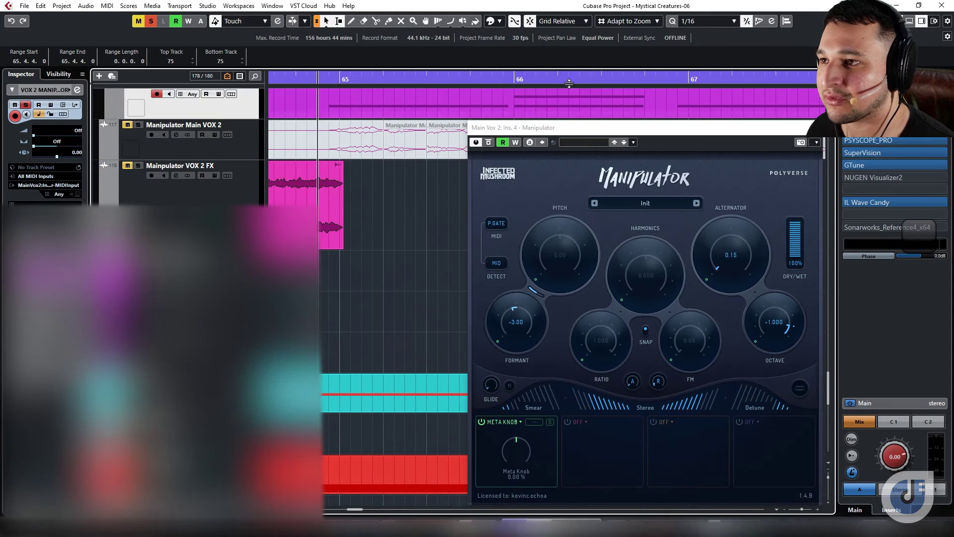
{"action": "left_click", "coordinate": [497, 263]}
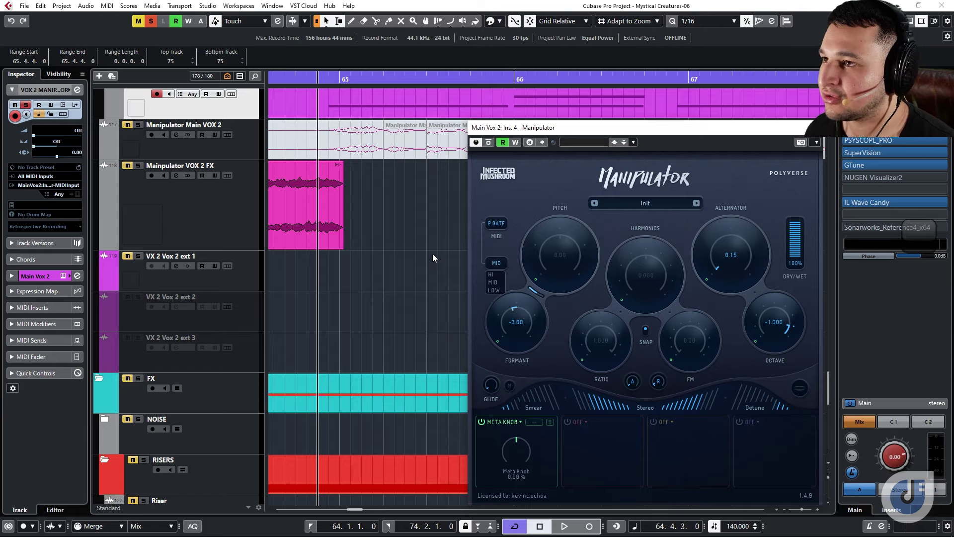
{"action": "scroll", "coordinate": [393, 245], "scroll_direction": "up", "scroll_amount": 6}
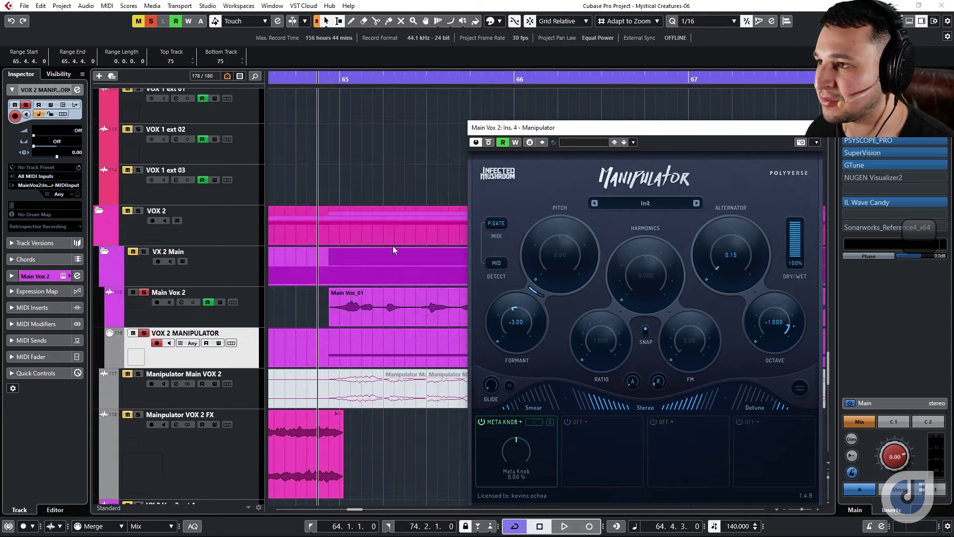
{"action": "scroll", "coordinate": [393, 245], "scroll_direction": "down", "scroll_amount": 4}
{"action": "key", "text": "space"}
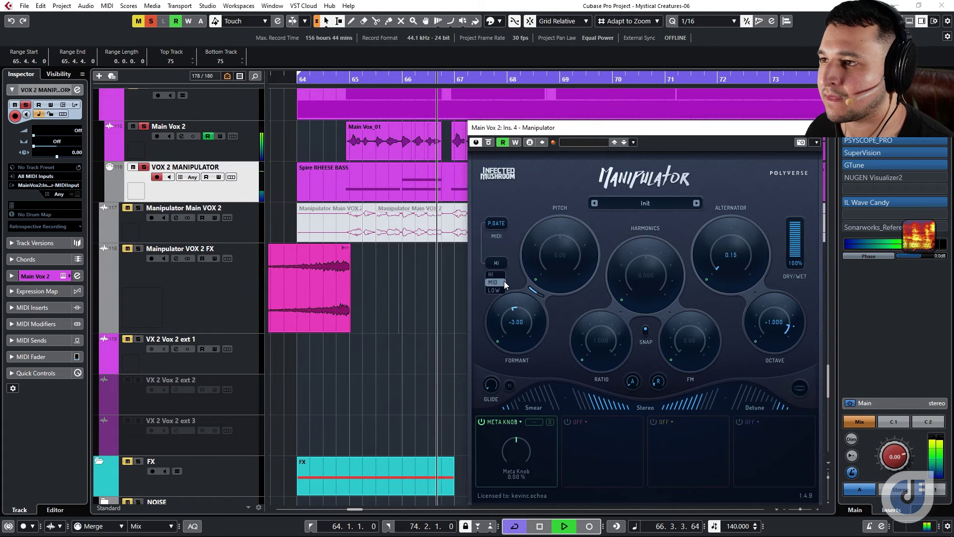
{"action": "left_click", "coordinate": [504, 281]}
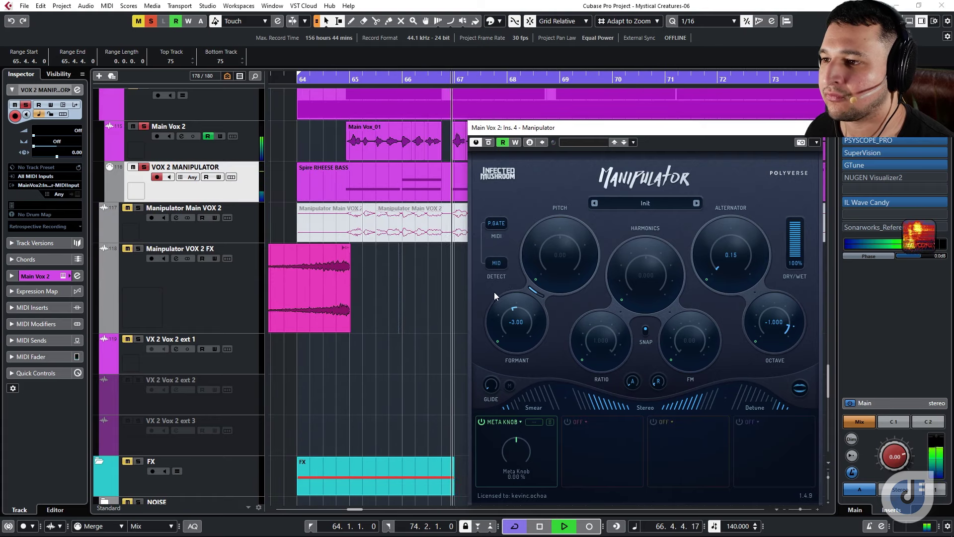
{"action": "left_click", "coordinate": [497, 264]}
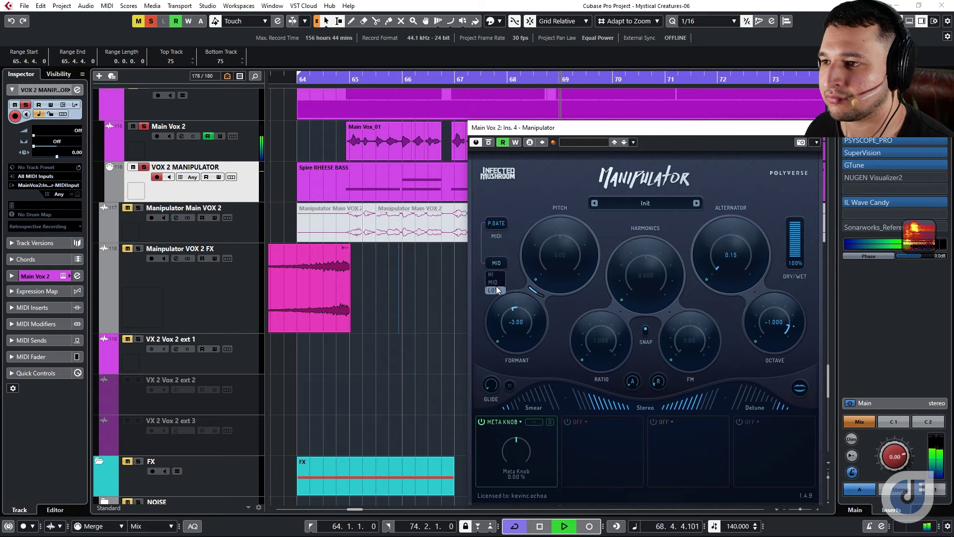
{"action": "left_click", "coordinate": [496, 288]}
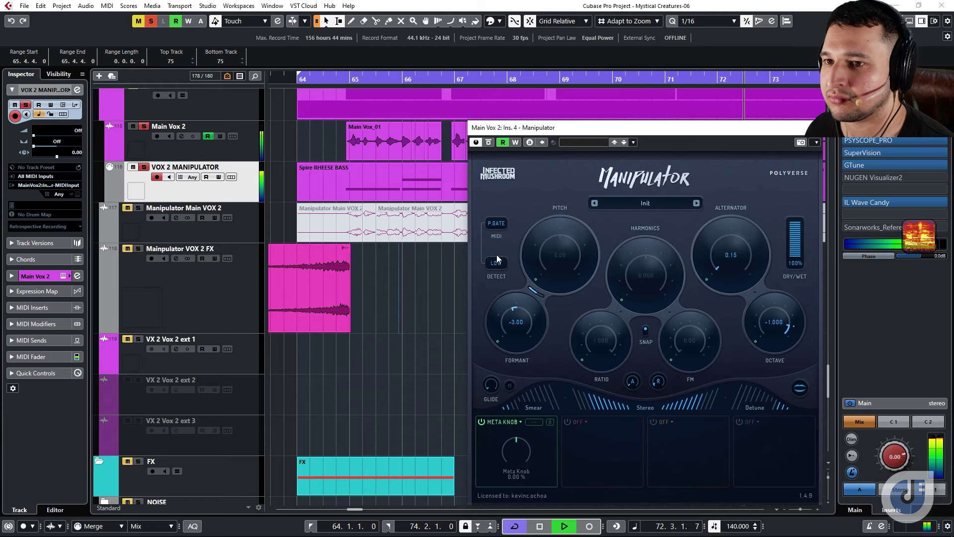
{"action": "key", "text": "space"}
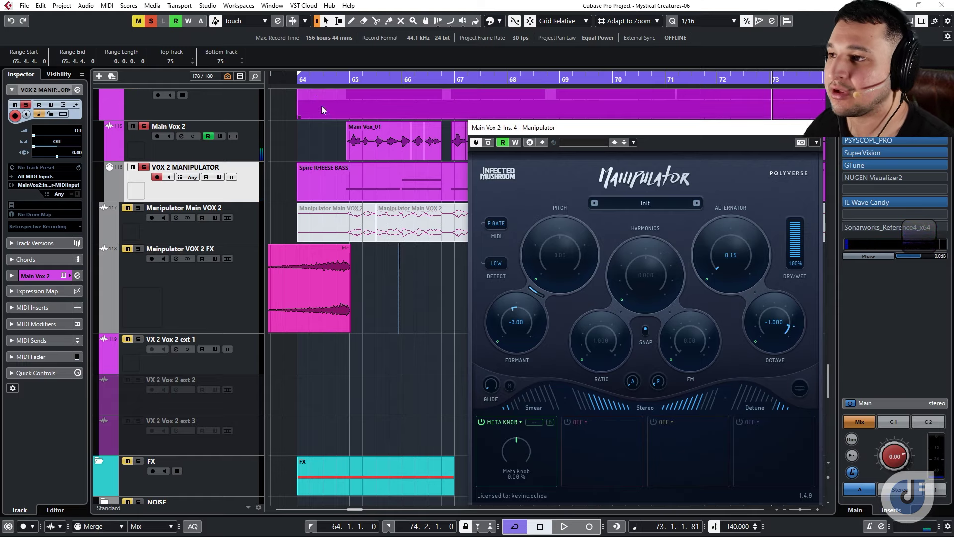
Step: Move the playback position to 65.1.1 and set Manipulator's Detect range to MID
{"action": "left_click", "coordinate": [338, 80]}
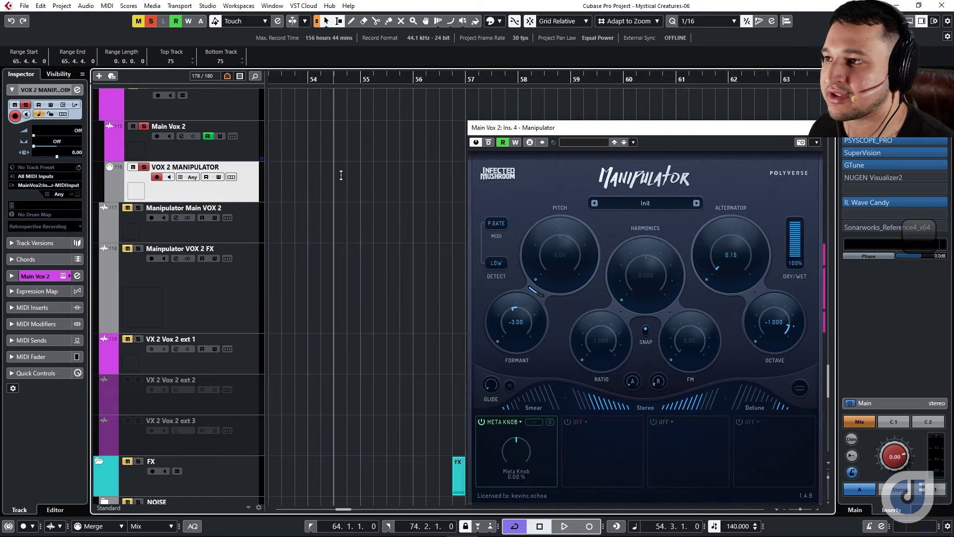
{"action": "scroll", "coordinate": [343, 181], "scroll_direction": "down", "scroll_amount": 3}
{"action": "scroll", "coordinate": [432, 198], "scroll_direction": "up", "scroll_amount": 5}
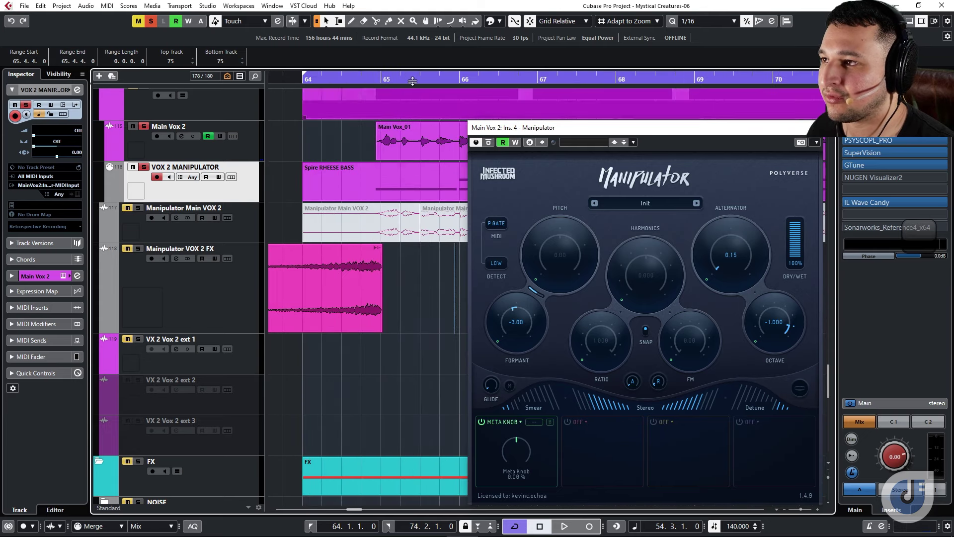
{"action": "left_click", "coordinate": [381, 80]}
{"action": "left_click", "coordinate": [496, 262]}
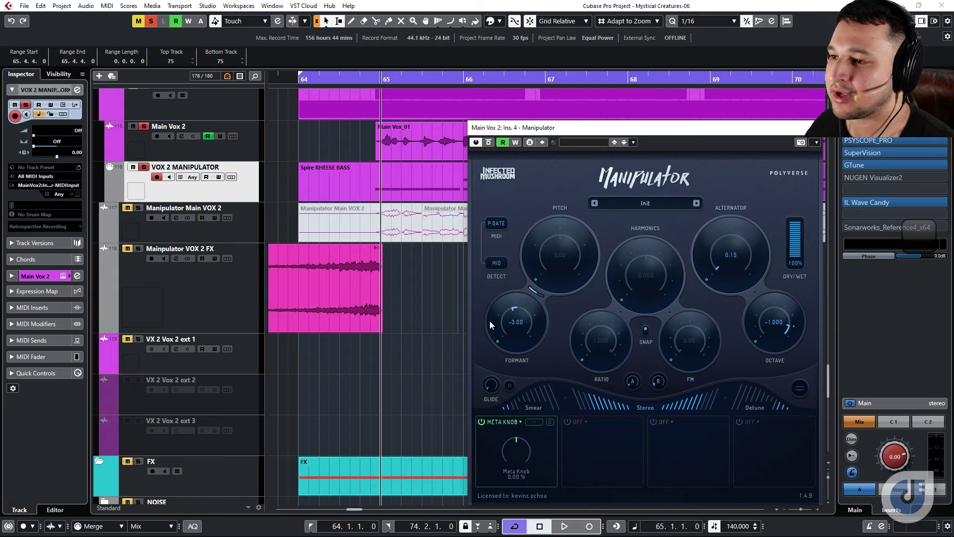
Step: Move the Manipulator window clear of the Main Vox 2 clips, and play the vocal with the Alternator set to 12.00
{"action": "left_click_drag", "start_coordinate": [631, 134], "coordinate": [545, 126]}
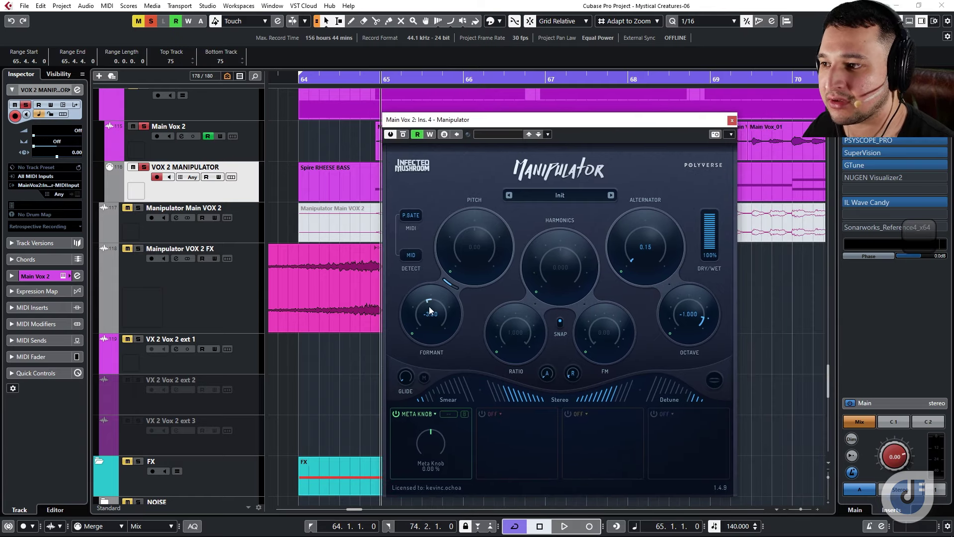
{"action": "left_click", "coordinate": [446, 281]}
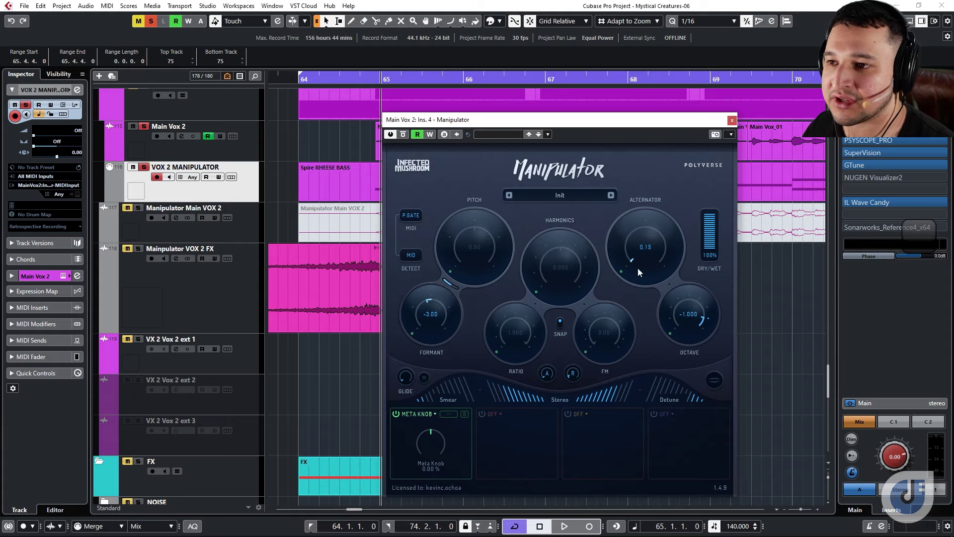
{"action": "left_click_drag", "start_coordinate": [494, 131], "coordinate": [421, 180]}
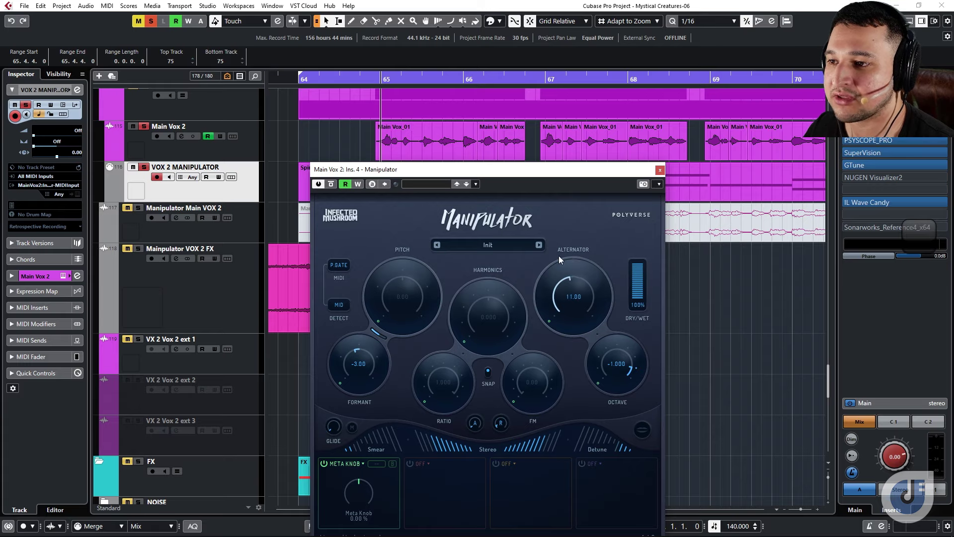
{"action": "key", "text": "space"}
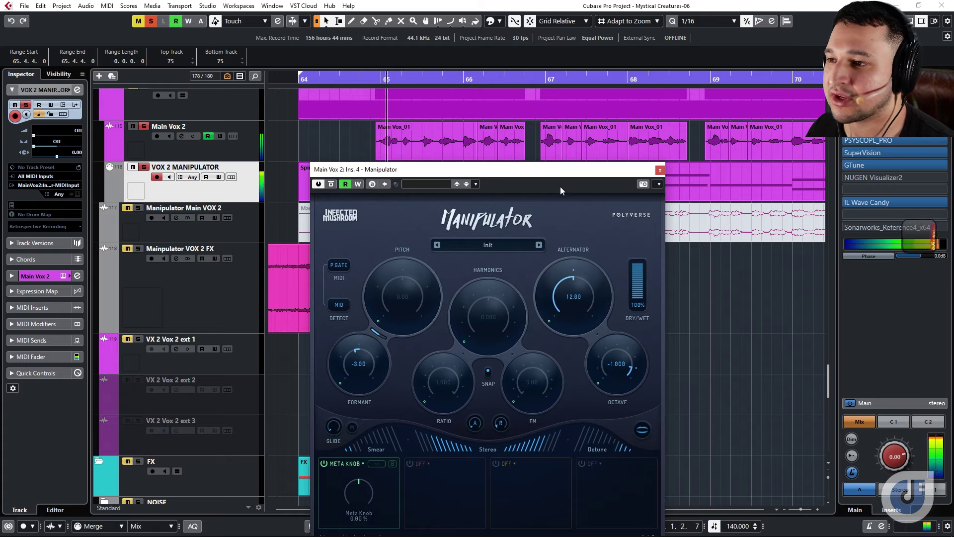
Step: Open the Wave Candy spectrum and arrange it beside the Manipulator window over the arrangement
{"action": "double_click", "coordinate": [917, 238]}
{"action": "left_click_drag", "start_coordinate": [623, 240], "coordinate": [197, 234]}
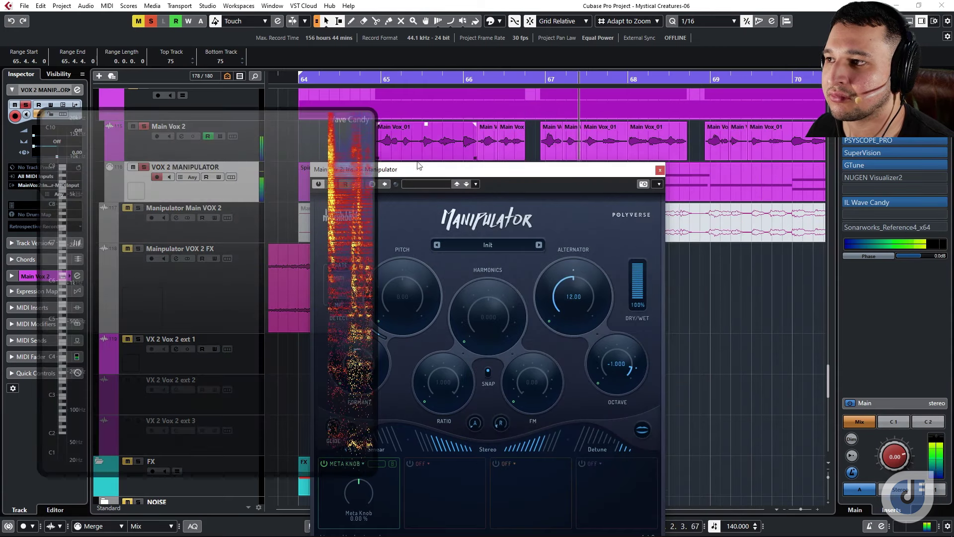
{"action": "left_click_drag", "start_coordinate": [453, 174], "coordinate": [532, 114]}
Step: Raise Manipulator's Pitch to 12.00 during playback to hear the effect, and stop playback
{"action": "scroll", "coordinate": [628, 103], "scroll_direction": "down", "scroll_amount": 2}
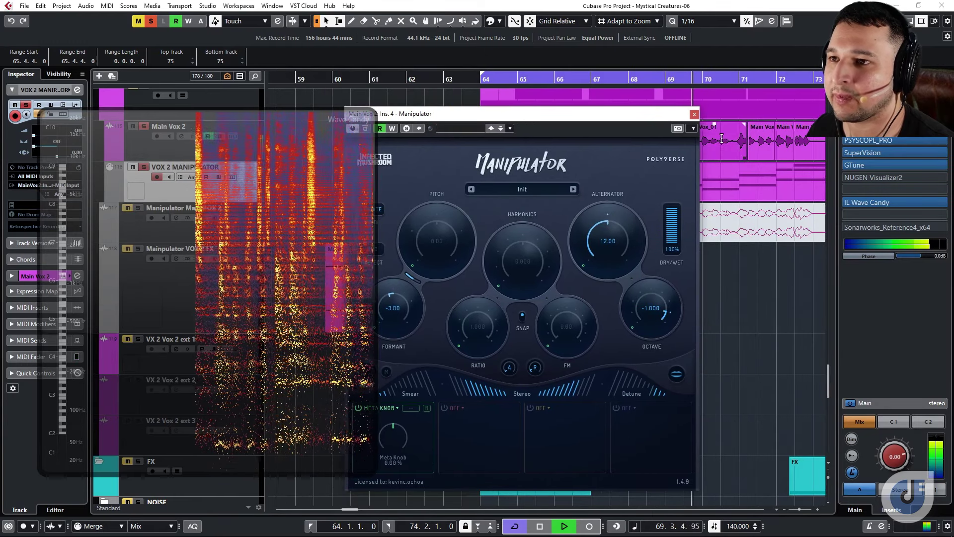
{"action": "scroll", "coordinate": [753, 180], "scroll_direction": "down", "scroll_amount": 2}
{"action": "left_click", "coordinate": [463, 231]}
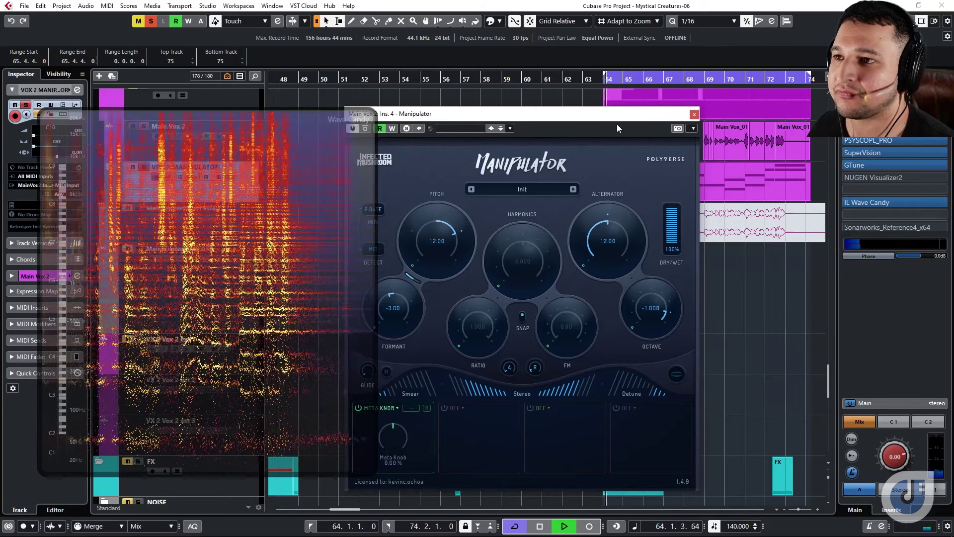
{"action": "key", "text": "space"}
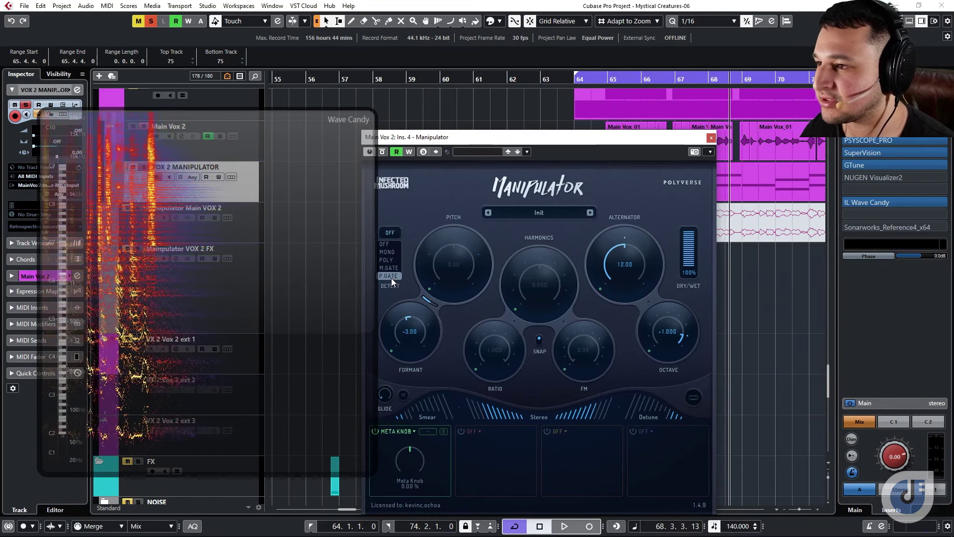
Step: Reset Manipulator's Pitch to 0.00 and lower the Alternator to 0.17
{"action": "left_click", "coordinate": [391, 278]}
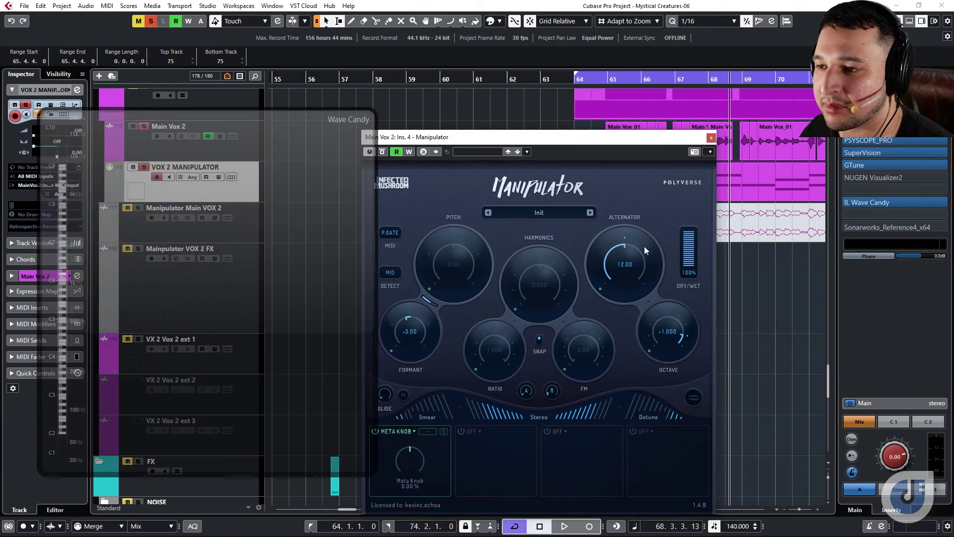
{"action": "left_click_drag", "start_coordinate": [591, 296], "coordinate": [589, 285]}
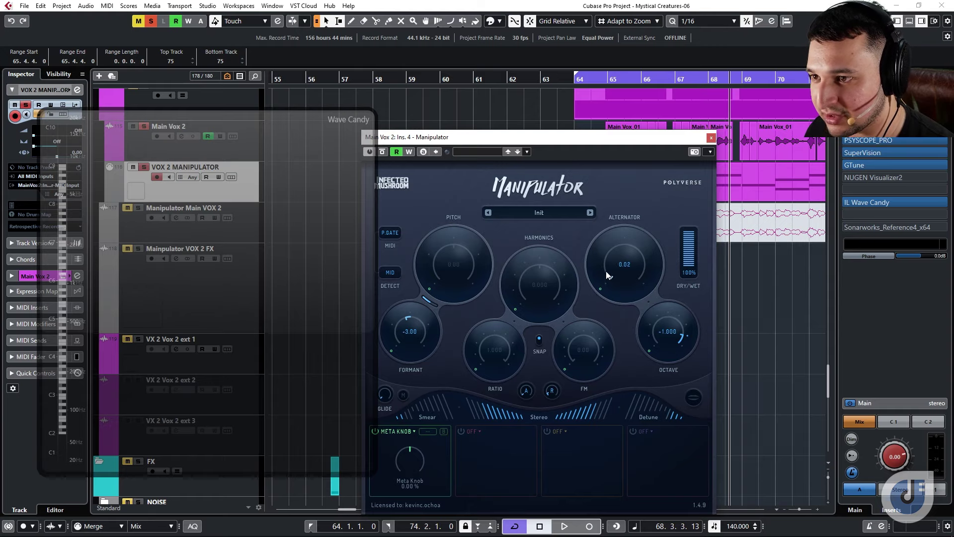
{"action": "left_click_drag", "start_coordinate": [593, 219], "coordinate": [570, 132]}
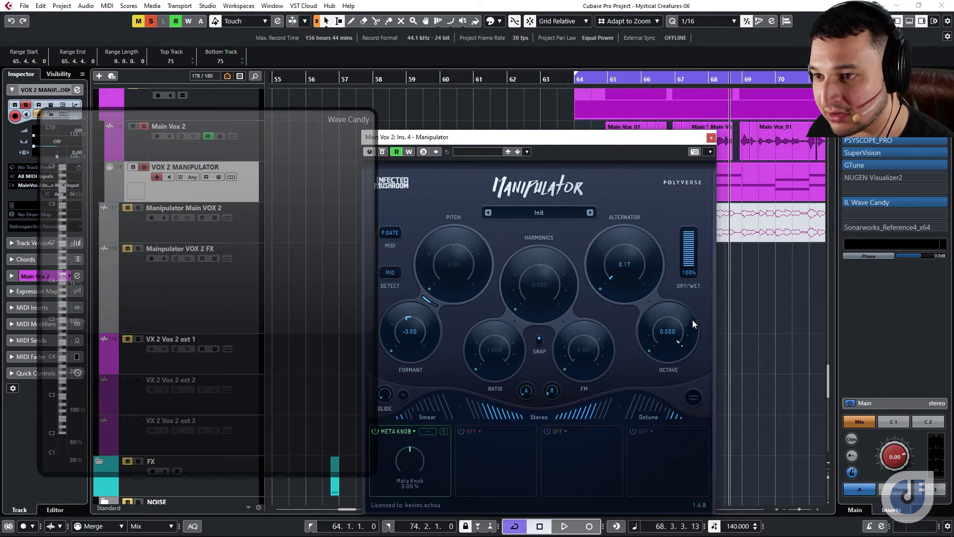
Step: Adjust Manipulator's Octave between 0.000 and -0.281, leaving it at -0.155
{"action": "left_click_drag", "start_coordinate": [684, 324], "coordinate": [682, 336]}
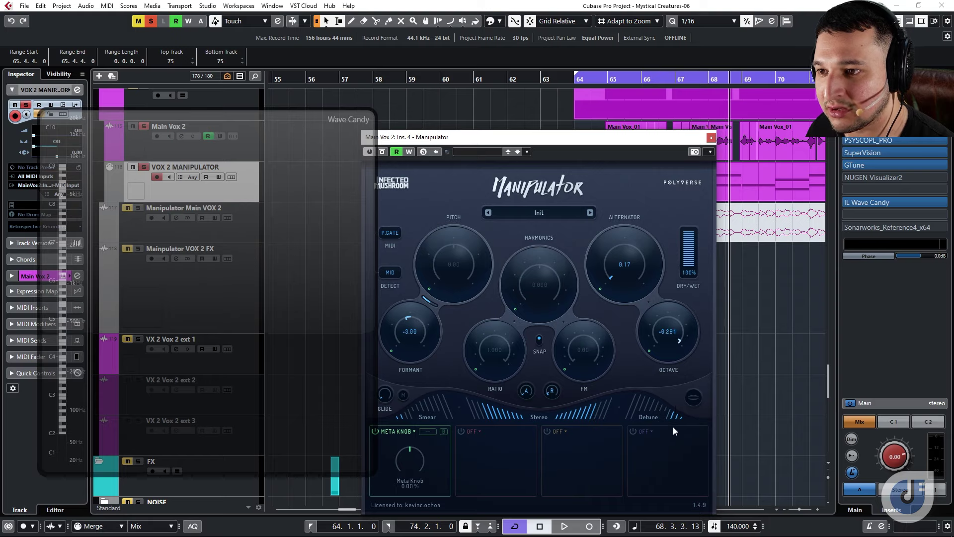
{"action": "left_click_drag", "start_coordinate": [679, 364], "coordinate": [679, 392]}
{"action": "left_click_drag", "start_coordinate": [706, 328], "coordinate": [702, 341]}
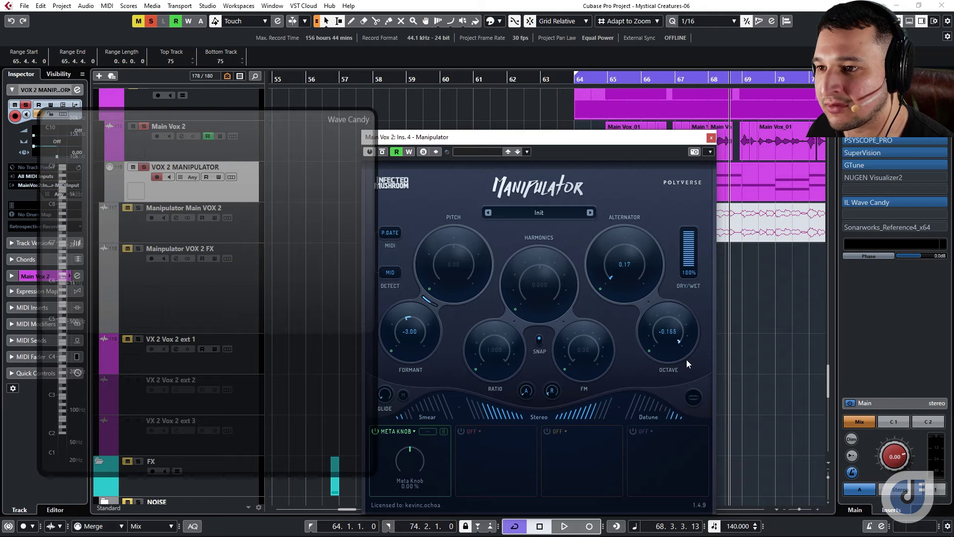
Step: Play the vocal from 65.1.1 while adjusting Manipulator's Octave to -0.716 and the Alternator to 2.25
{"action": "left_click", "coordinate": [605, 75]}
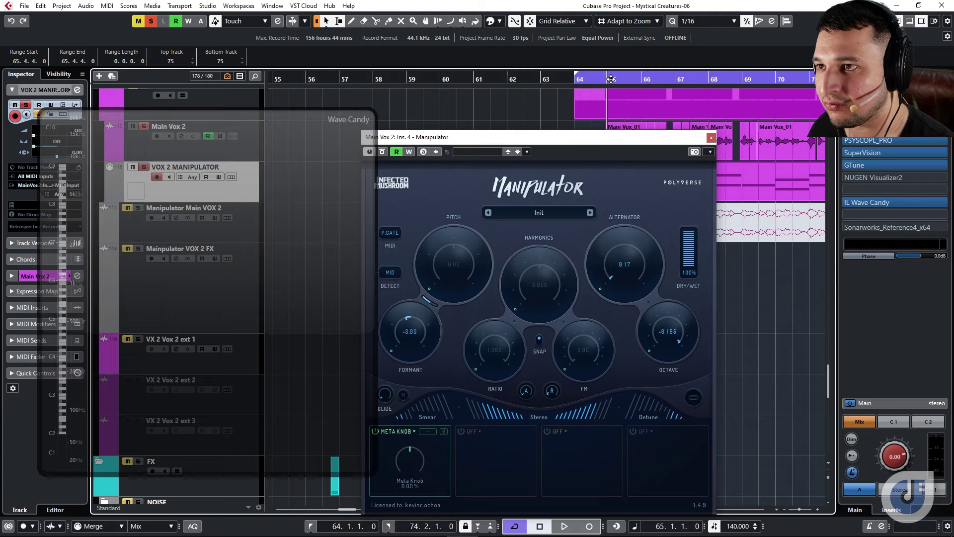
{"action": "key", "text": "space"}
{"action": "left_click_drag", "start_coordinate": [684, 332], "coordinate": [684, 290]}
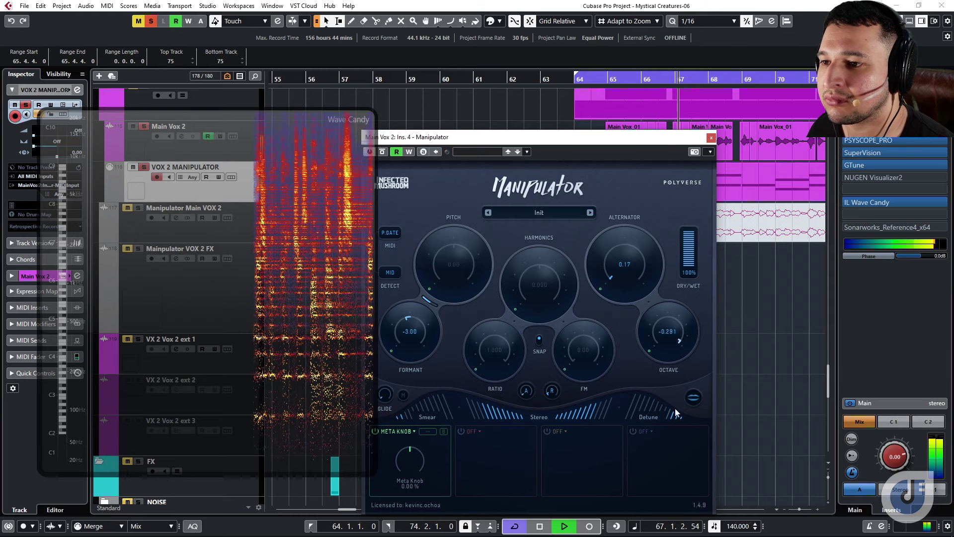
{"action": "left_click_drag", "start_coordinate": [666, 504], "coordinate": [666, 496]}
{"action": "left_click_drag", "start_coordinate": [629, 270], "coordinate": [614, 145]}
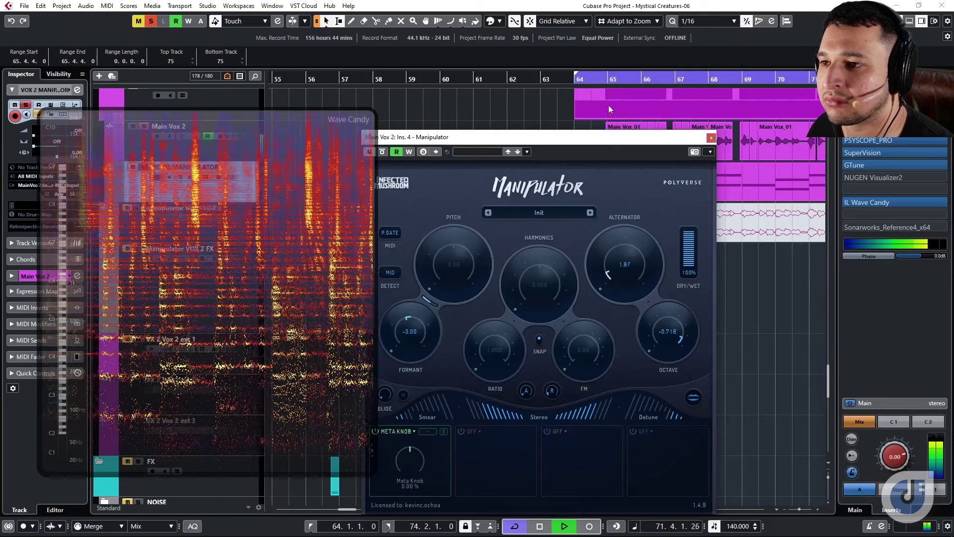
{"action": "left_click_drag", "start_coordinate": [605, 57], "coordinate": [605, 43]}
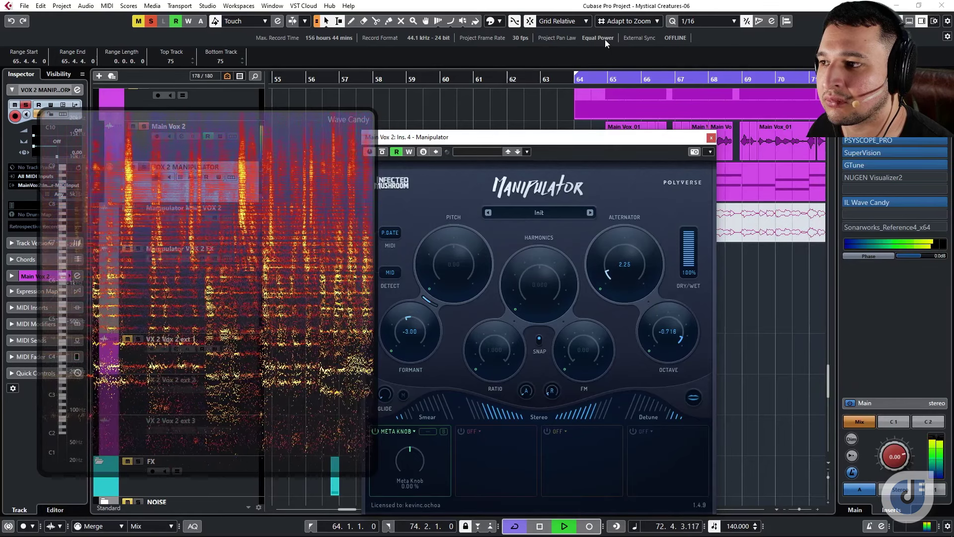
{"action": "key", "text": "space"}
Step: Replay the vocal from 65.1.1 with Manipulator's Octave at -0.875, and fine-tune the Alternator to 0.48
{"action": "left_click", "coordinate": [608, 75]}
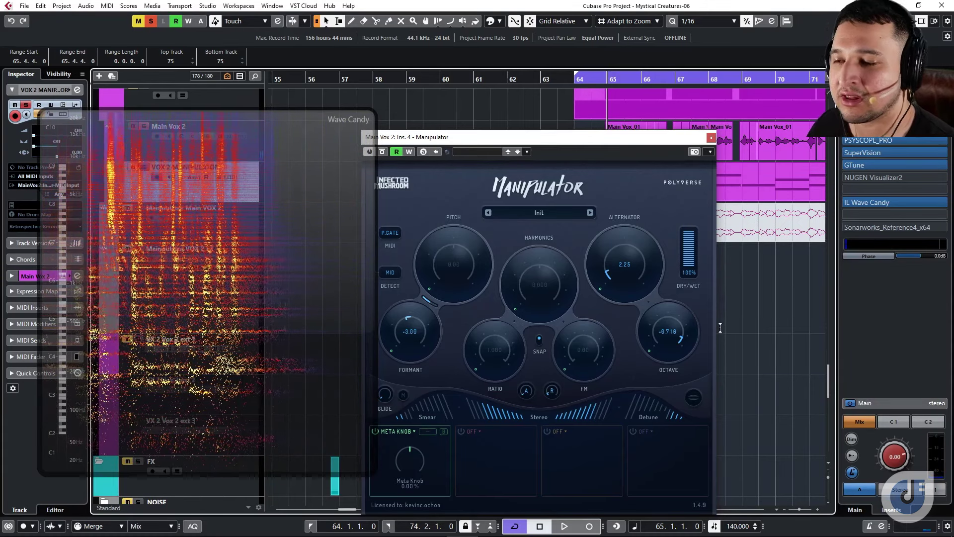
{"action": "left_click_drag", "start_coordinate": [608, 274], "coordinate": [620, 318]}
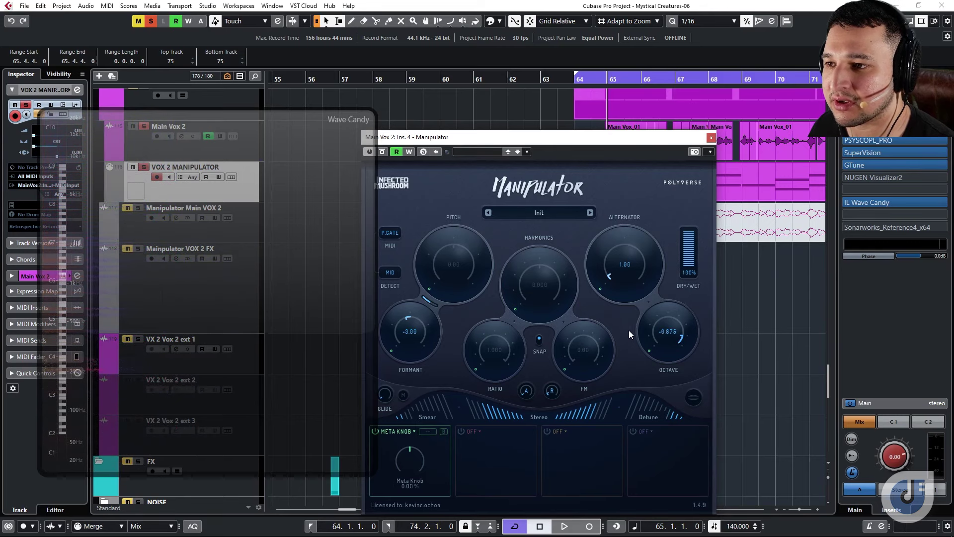
{"action": "key", "text": "space"}
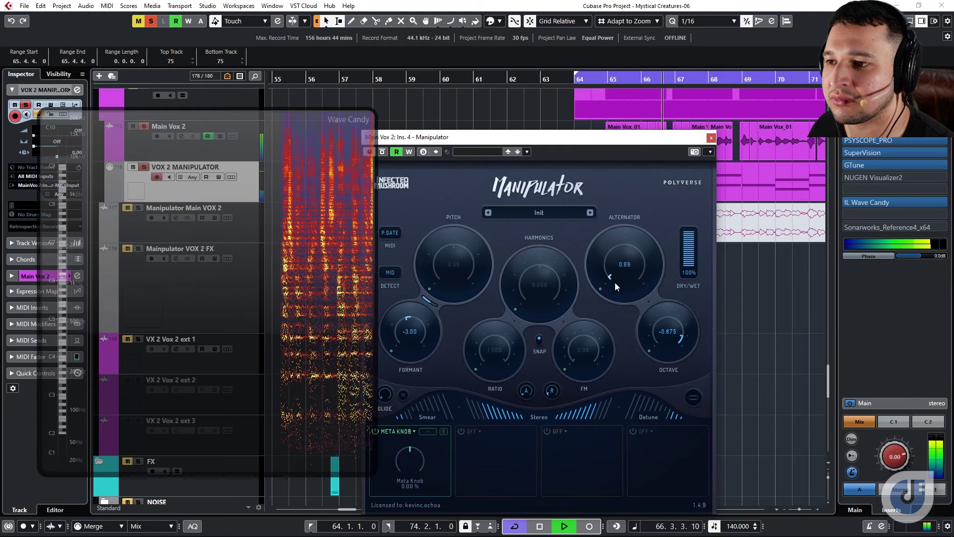
{"action": "left_click_drag", "start_coordinate": [615, 338], "coordinate": [613, 331]}
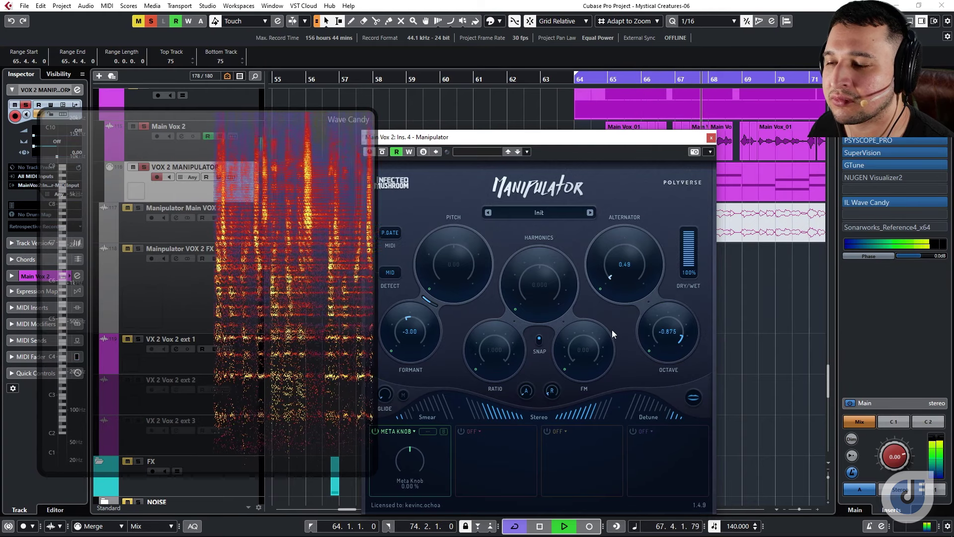
{"action": "key", "text": "space"}
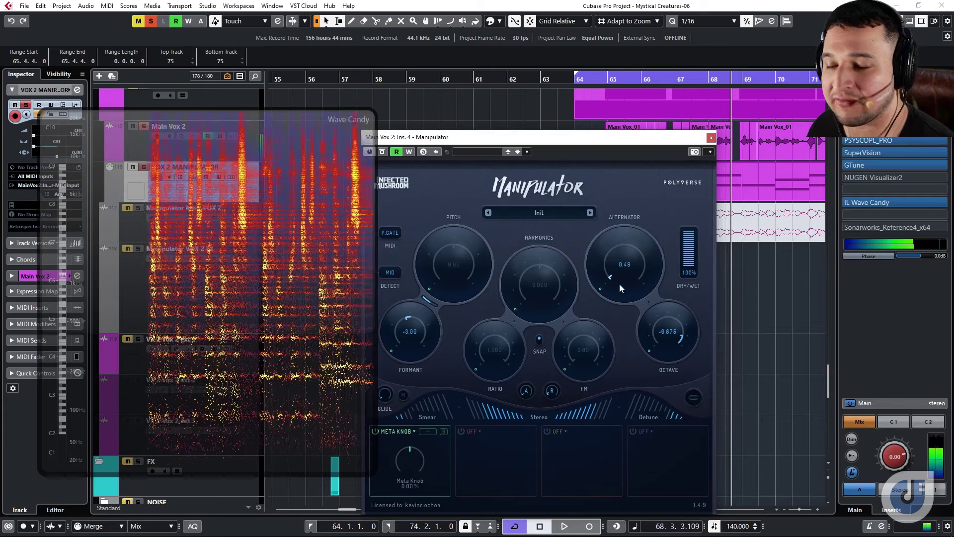
Step: Play the vocal from 65.1.1 with Manipulator's Alternator at 12.00 while lowering the Octave to -2.000
{"action": "left_click", "coordinate": [604, 76]}
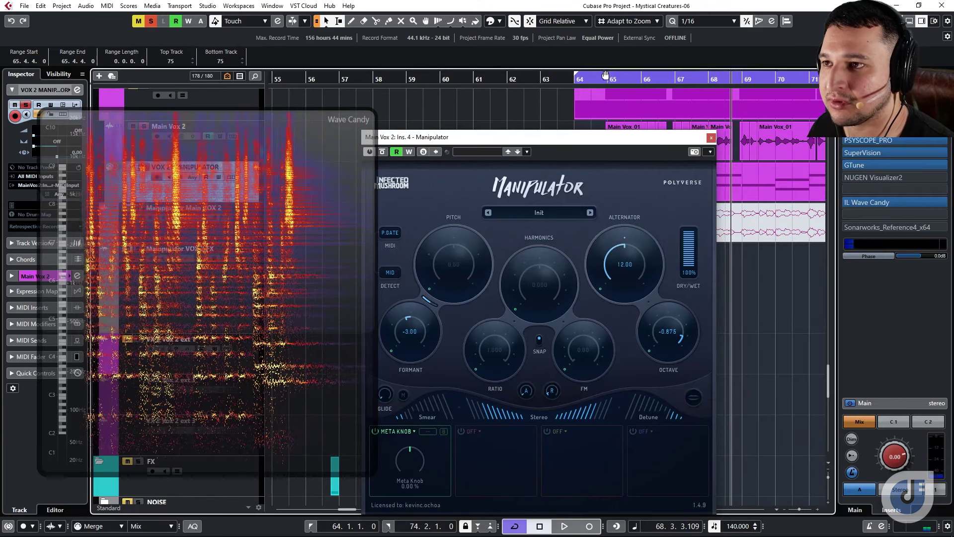
{"action": "left_click", "coordinate": [605, 80]}
{"action": "key", "text": "space"}
{"action": "key", "text": "KP_Divide"}
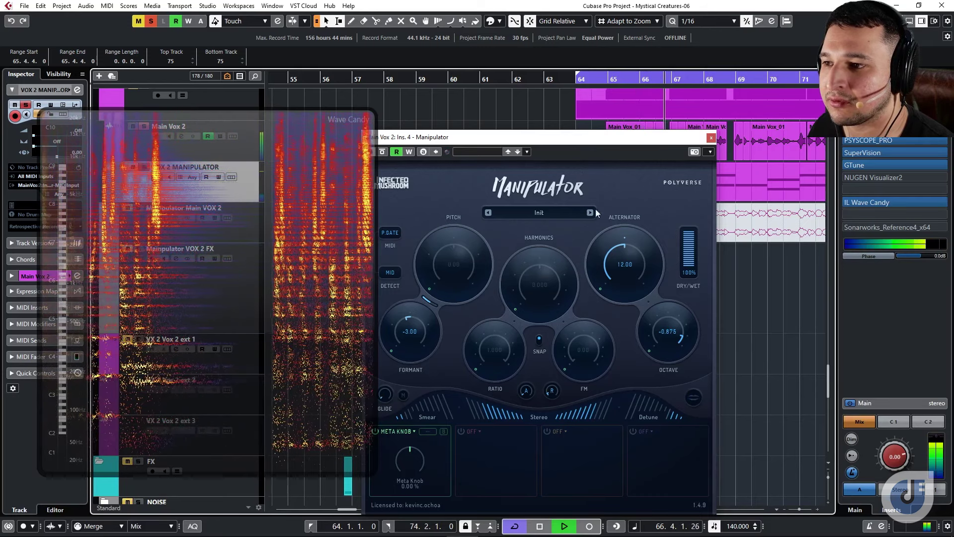
{"action": "left_click_drag", "start_coordinate": [688, 337], "coordinate": [697, 318]}
{"action": "scroll", "coordinate": [698, 318], "scroll_direction": "up", "scroll_amount": 1}
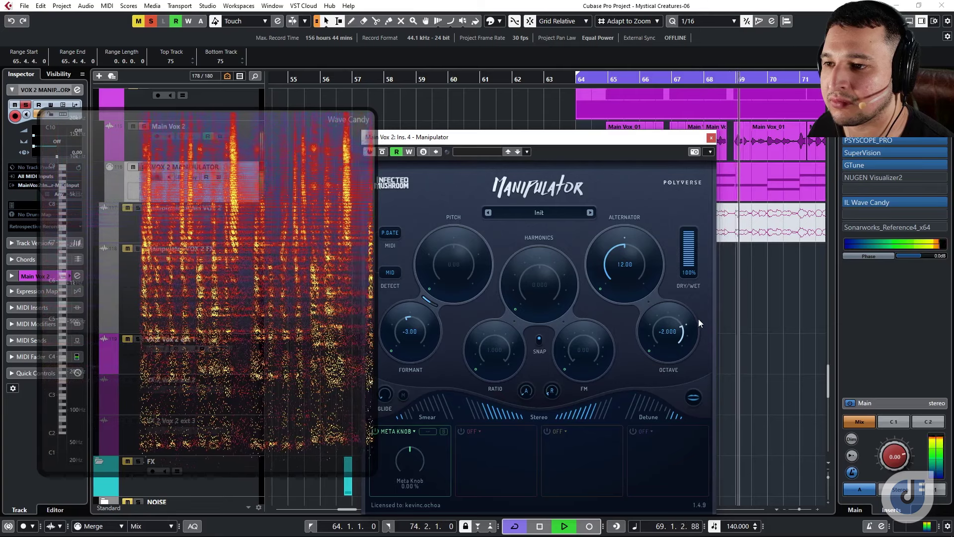
Step: Raise Manipulator's Alternator to 24.00 during playback, stop, and return the playhead to 65.1.1
{"action": "left_click_drag", "start_coordinate": [630, 261], "coordinate": [666, 290]}
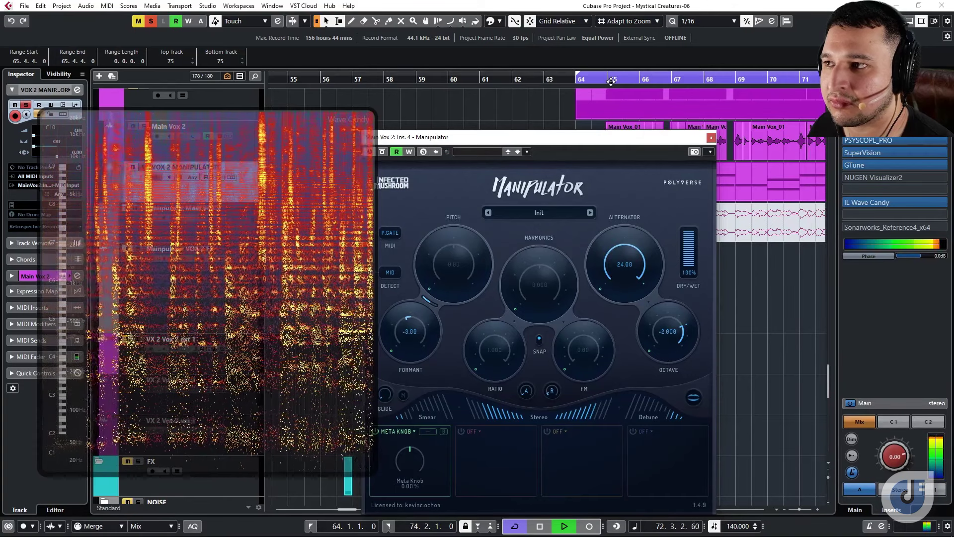
{"action": "key", "text": "space"}
{"action": "left_click", "coordinate": [605, 78]}
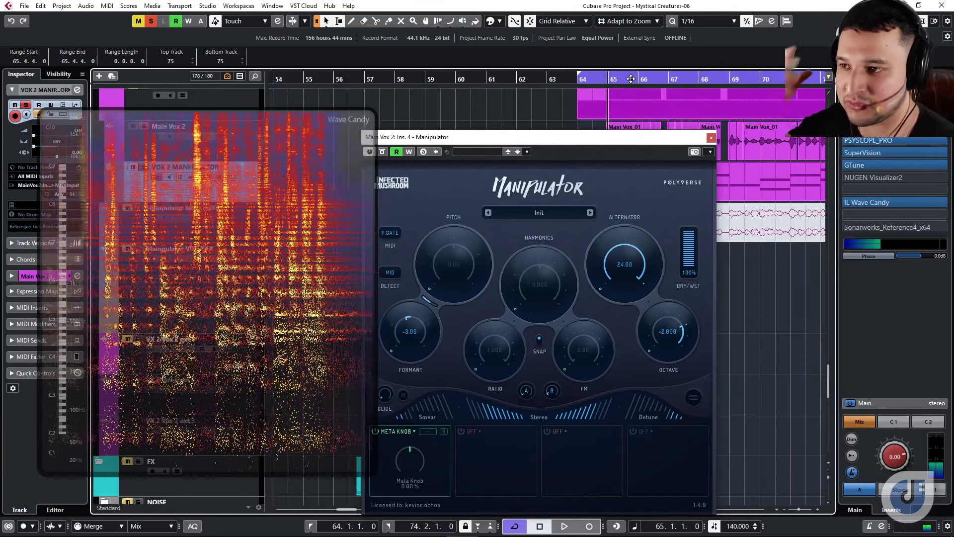
Step: Lower Manipulator's Alternator to 0.28, set the Octave to -1.000, and leave Harmonics at 0.000
{"action": "scroll", "coordinate": [638, 247], "scroll_direction": "down", "scroll_amount": 3}
{"action": "left_click_drag", "start_coordinate": [638, 245], "coordinate": [627, 206]}
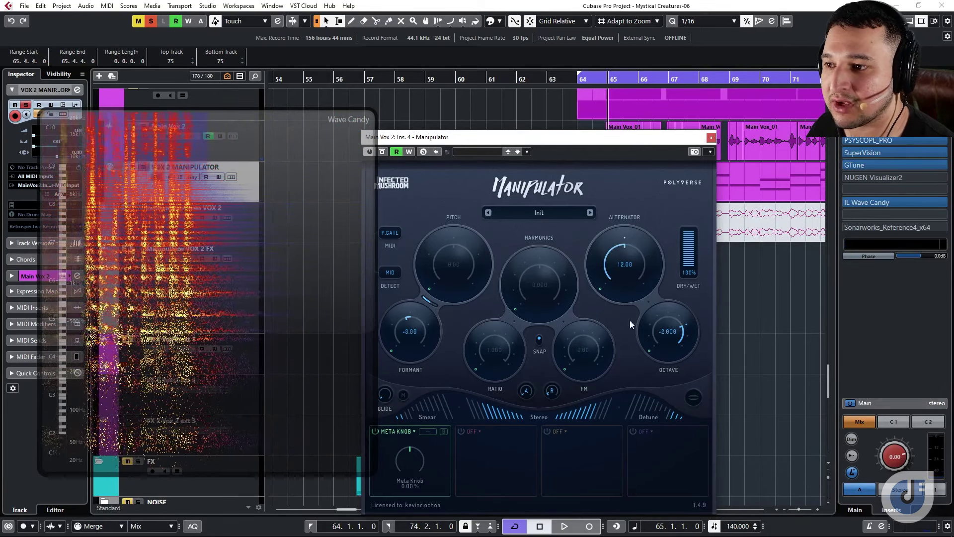
{"action": "left_click", "coordinate": [538, 347]}
{"action": "left_click_drag", "start_coordinate": [616, 266], "coordinate": [638, 260]}
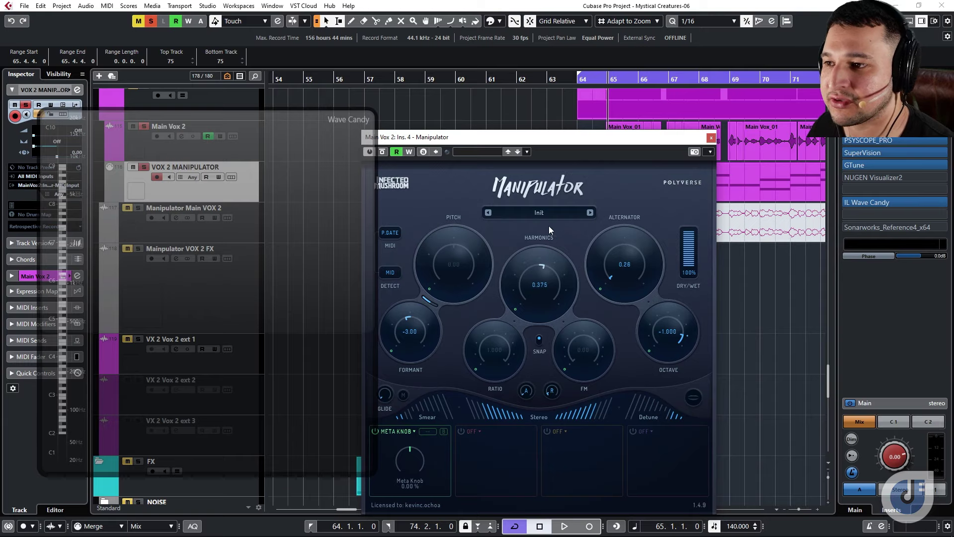
{"action": "left_click_drag", "start_coordinate": [530, 218], "coordinate": [539, 220]}
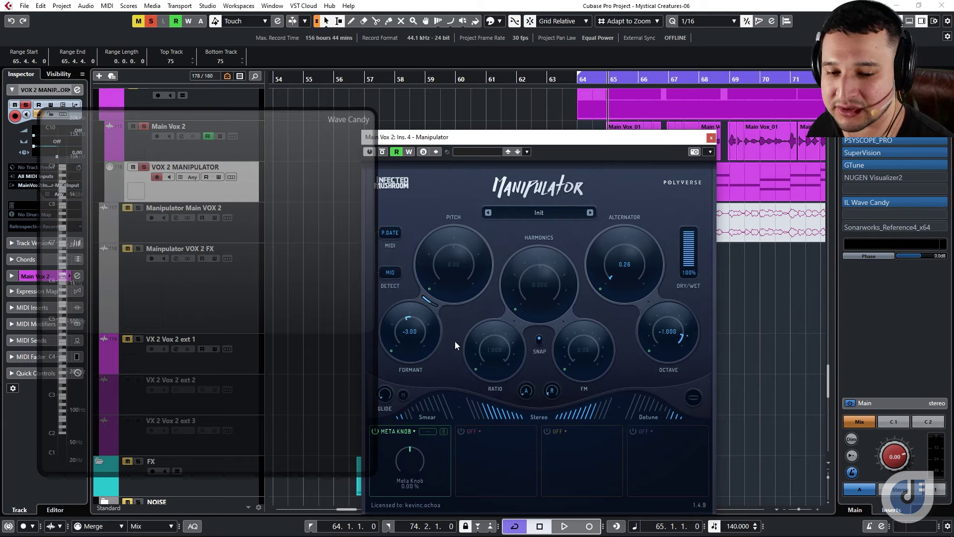
Step: Play the vocal while raising Manipulator's Harmonics to 1.875, stop playback, and set the Ratio to 0.375
{"action": "left_click_drag", "start_coordinate": [540, 329], "coordinate": [575, 234]}
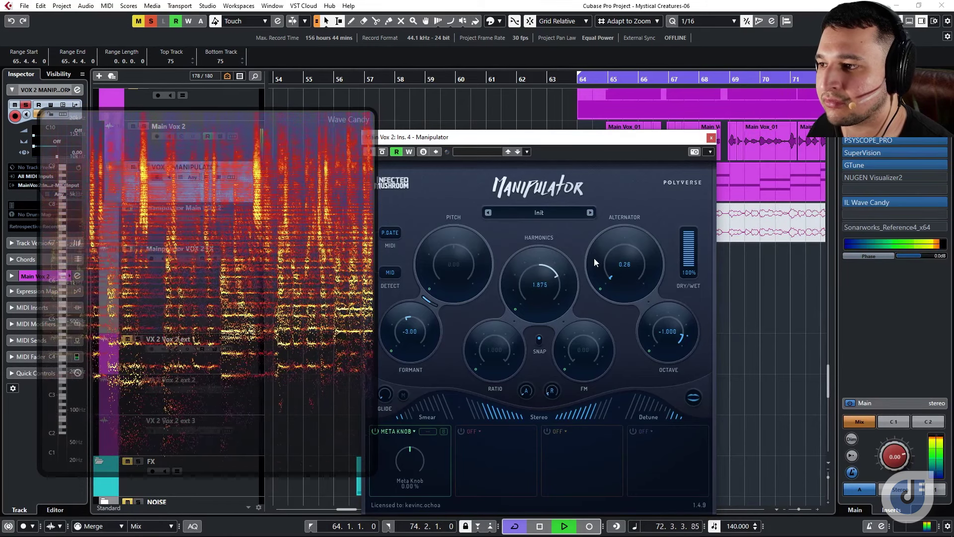
{"action": "key", "text": "space"}
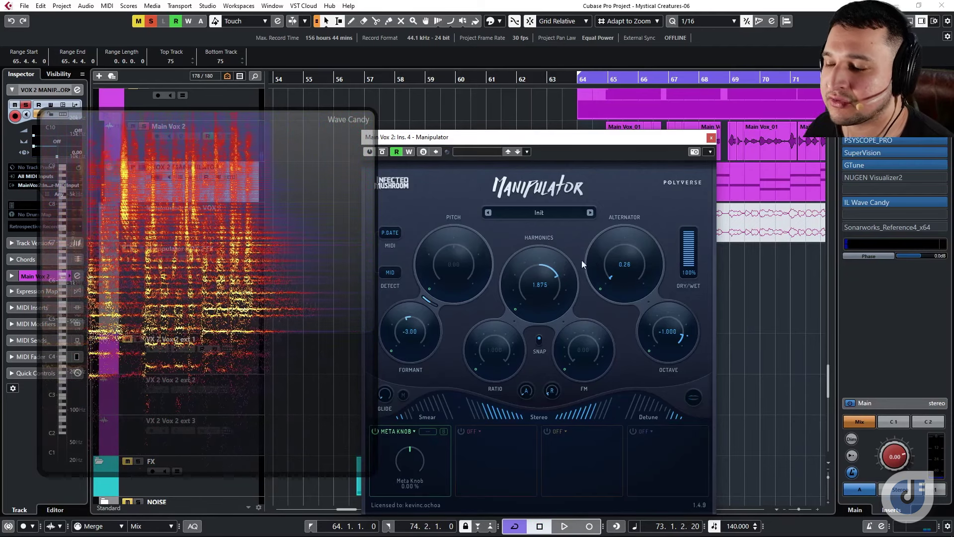
{"action": "left_click_drag", "start_coordinate": [498, 372], "coordinate": [380, 367]}
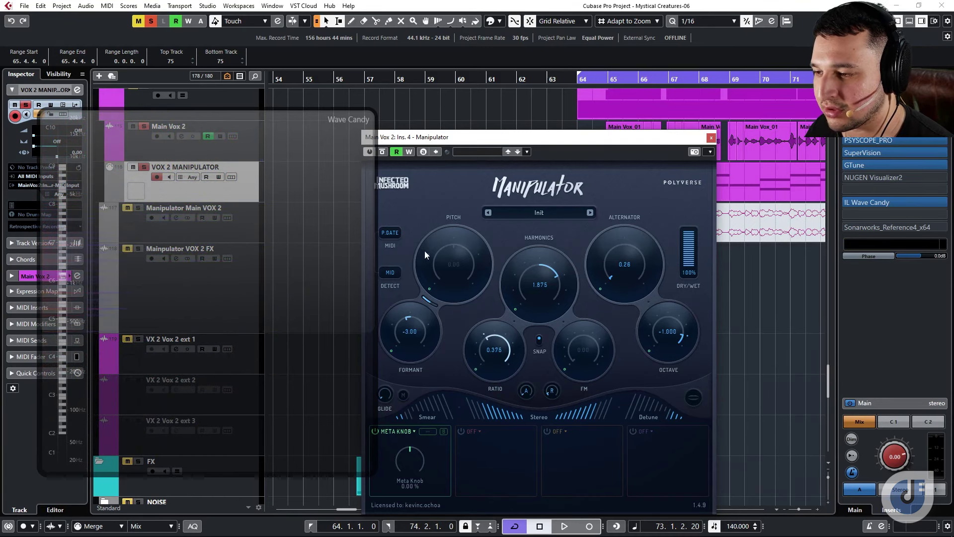
Step: Replay the vocal from 65.1.1 while raising Manipulator's Harmonics to 2.000 and on to 4.000, and stop playback
{"action": "left_click_drag", "start_coordinate": [379, 297], "coordinate": [605, 76]}
{"action": "left_click_drag", "start_coordinate": [541, 285], "coordinate": [562, 273]}
{"action": "key", "text": "space"}
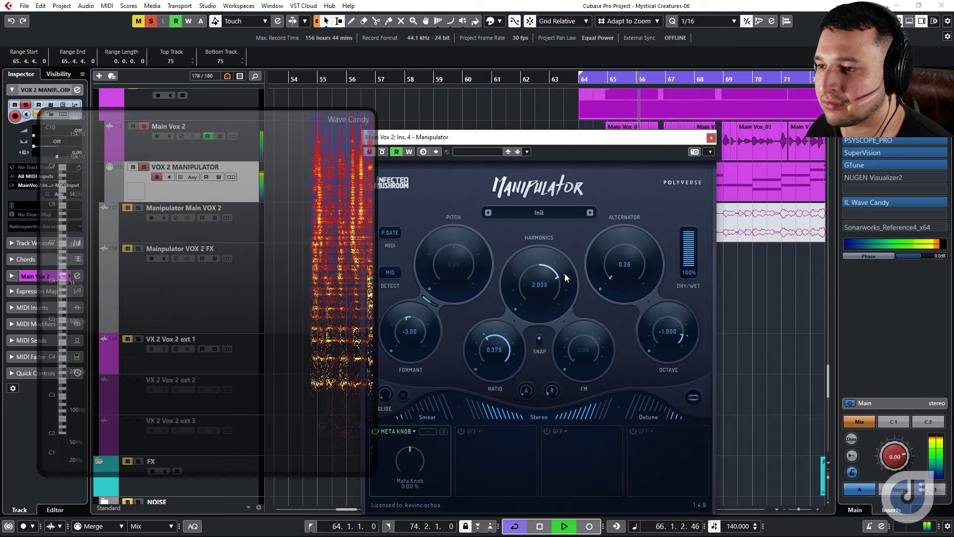
{"action": "left_click_drag", "start_coordinate": [567, 275], "coordinate": [586, 344]}
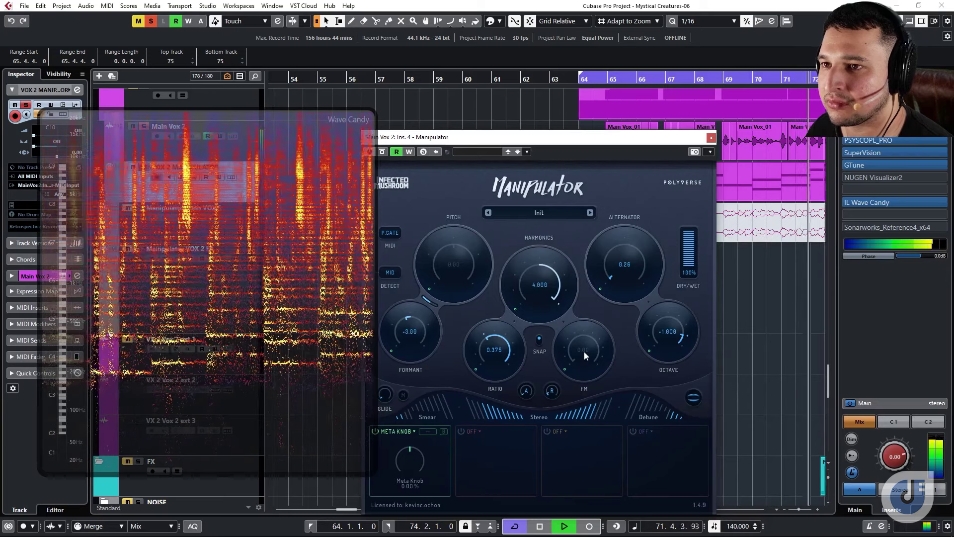
{"action": "key", "text": "space"}
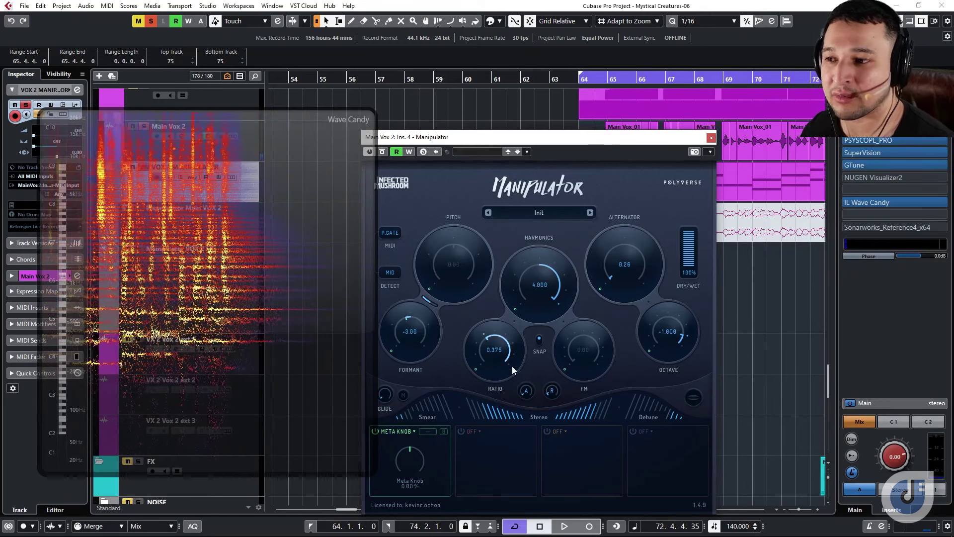
Step: Replay the vocal from 65.1.1 while setting Manipulator's FM to 14.00 and Harmonics to -1.000, and stop playback
{"action": "left_click", "coordinate": [605, 76]}
{"action": "left_click_drag", "start_coordinate": [569, 351], "coordinate": [571, 353]}
{"action": "key", "text": "space"}
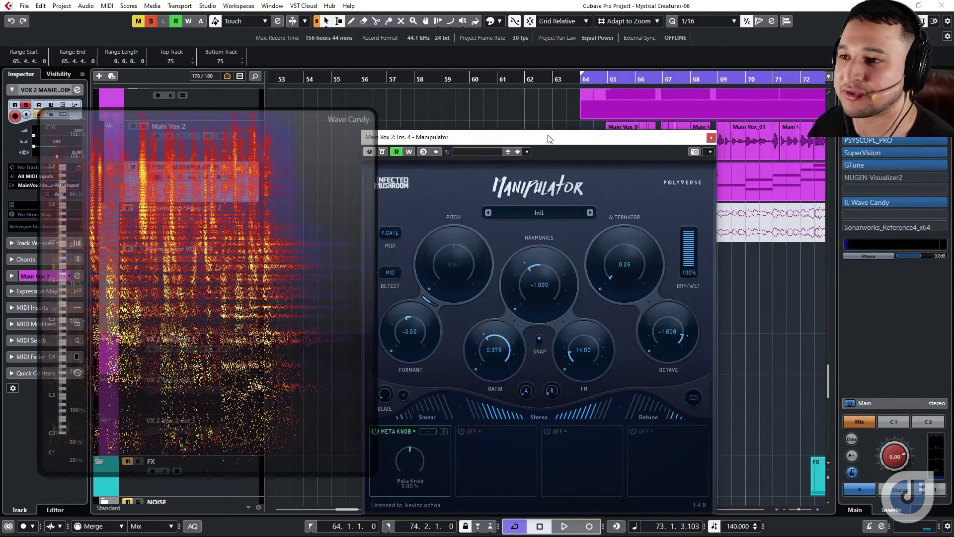
Step: Play the vocal with Manipulator's Pitch at -5.00, Harmonics at 4.000, Ratio at 0.984 and FM at 48.00, and stop playback
{"action": "scroll", "coordinate": [551, 129], "scroll_direction": "down", "scroll_amount": 2}
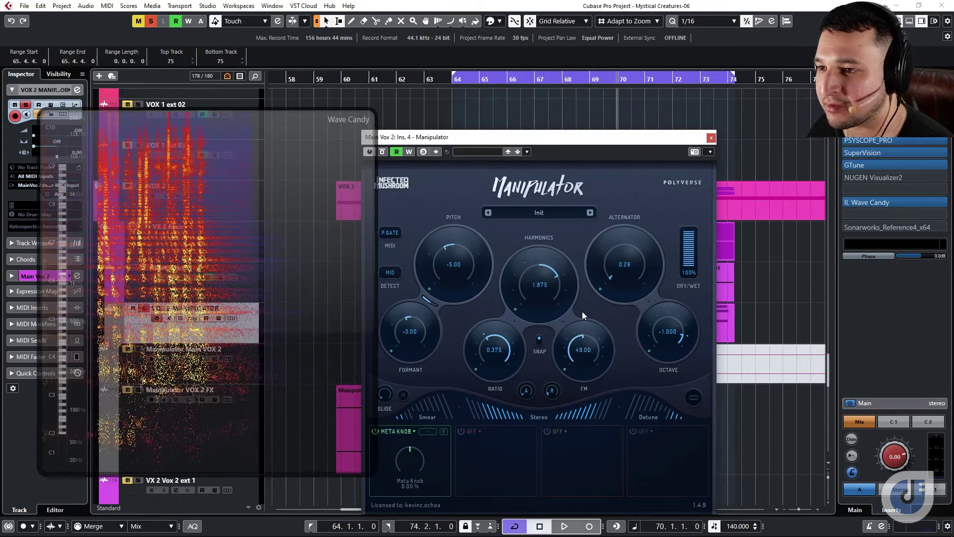
{"action": "key", "text": "space"}
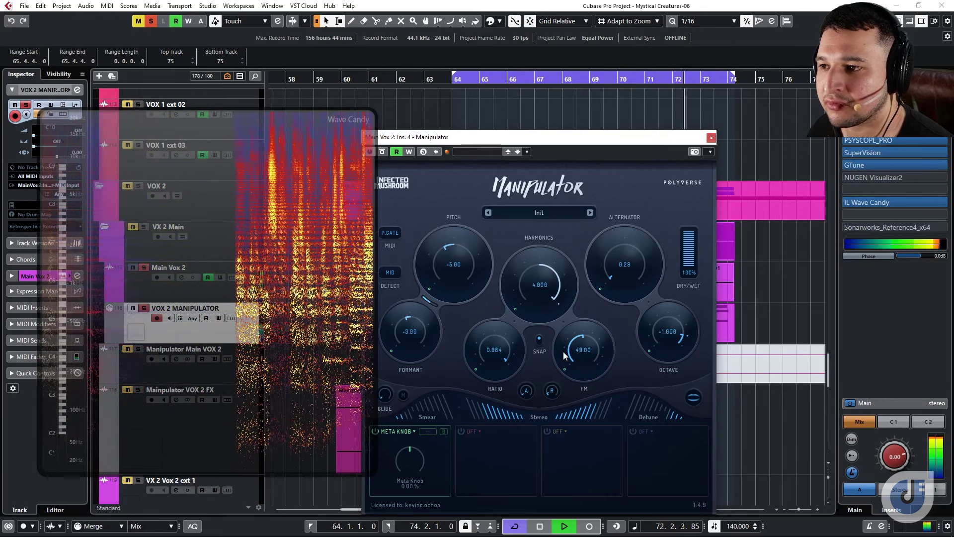
{"action": "key", "text": "space"}
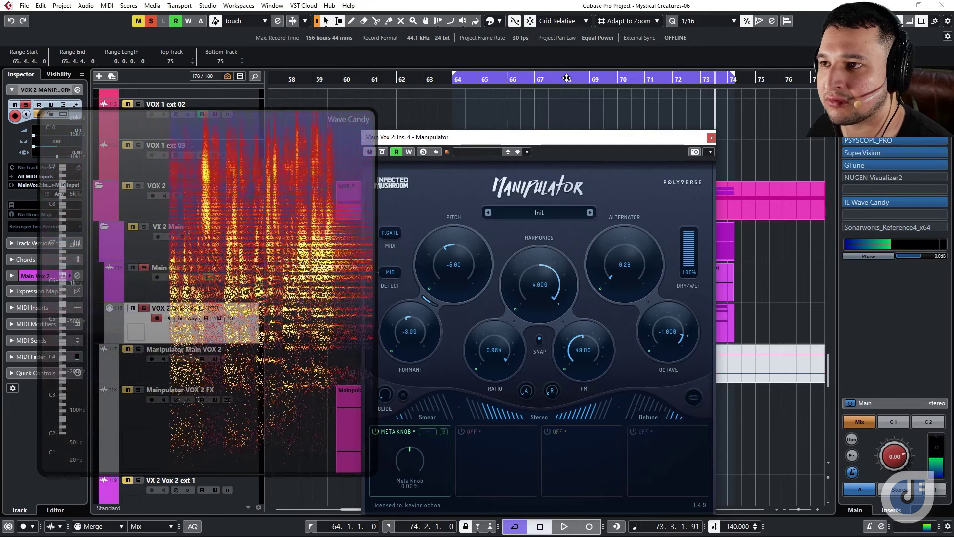
Step: Restart playback near bar 68 and lower Manipulator's Harmonics to 2.000 and on to 1.000
{"action": "left_click_drag", "start_coordinate": [563, 79], "coordinate": [563, 85]}
{"action": "key", "text": "space"}
{"action": "left_click_drag", "start_coordinate": [553, 295], "coordinate": [573, 270]}
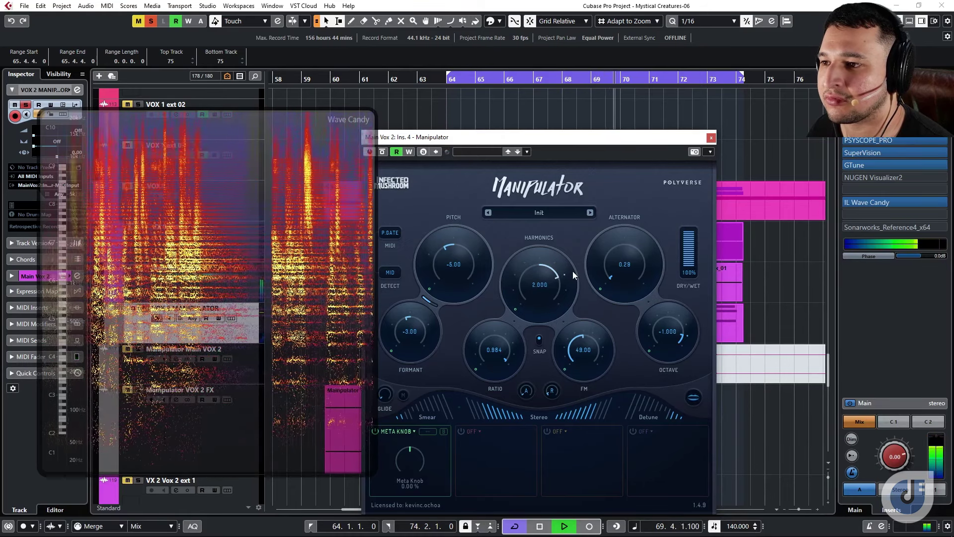
{"action": "left_click_drag", "start_coordinate": [572, 271], "coordinate": [565, 249]}
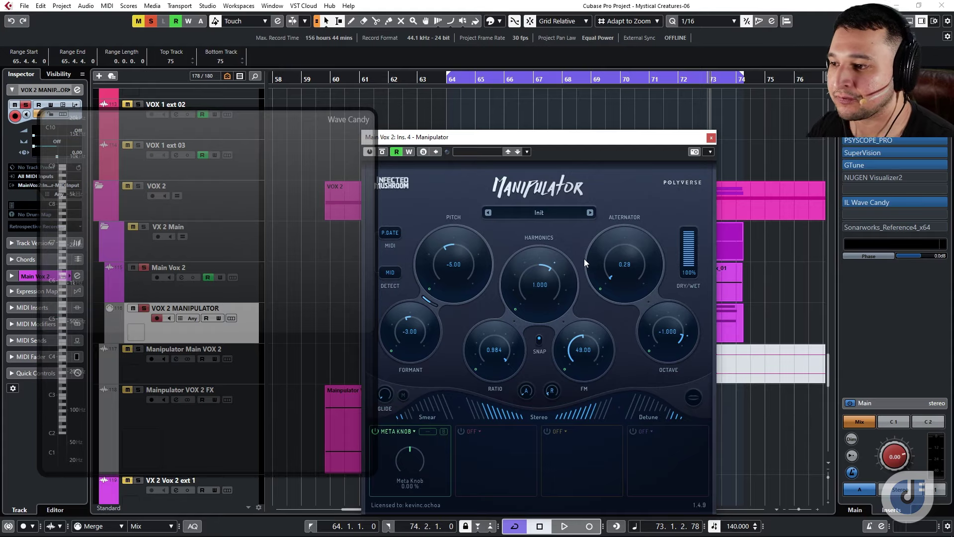
Step: Reset Manipulator's Harmonics, Ratio, FM and Stereo, replay the vocal while returning Pitch to 0.00, and stop playback
{"action": "double_click", "coordinate": [541, 250]}
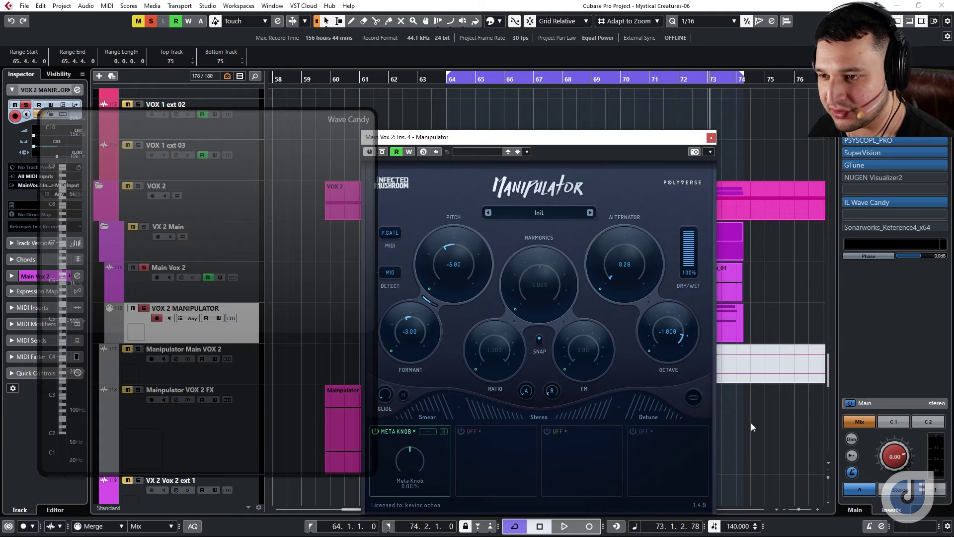
{"action": "key", "text": "space"}
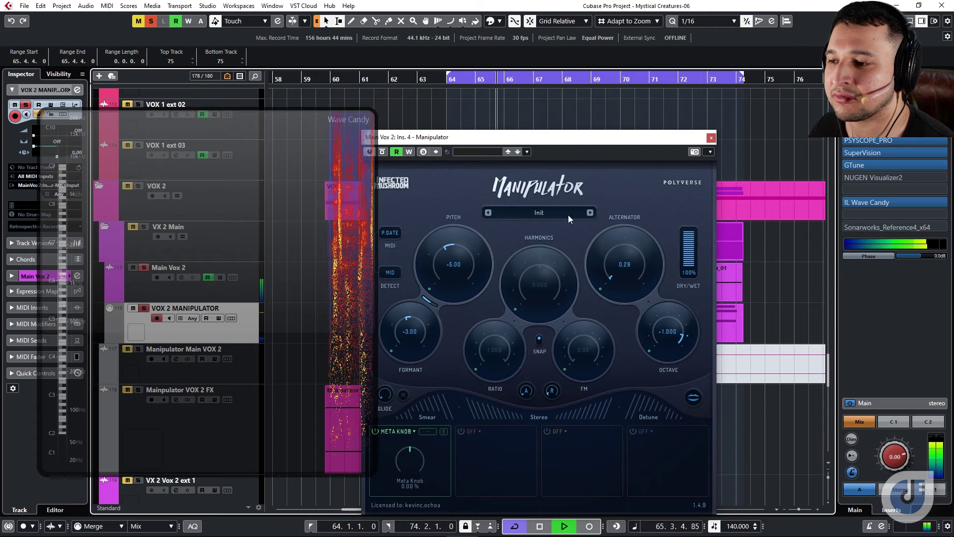
{"action": "left_click_drag", "start_coordinate": [454, 246], "coordinate": [452, 242]}
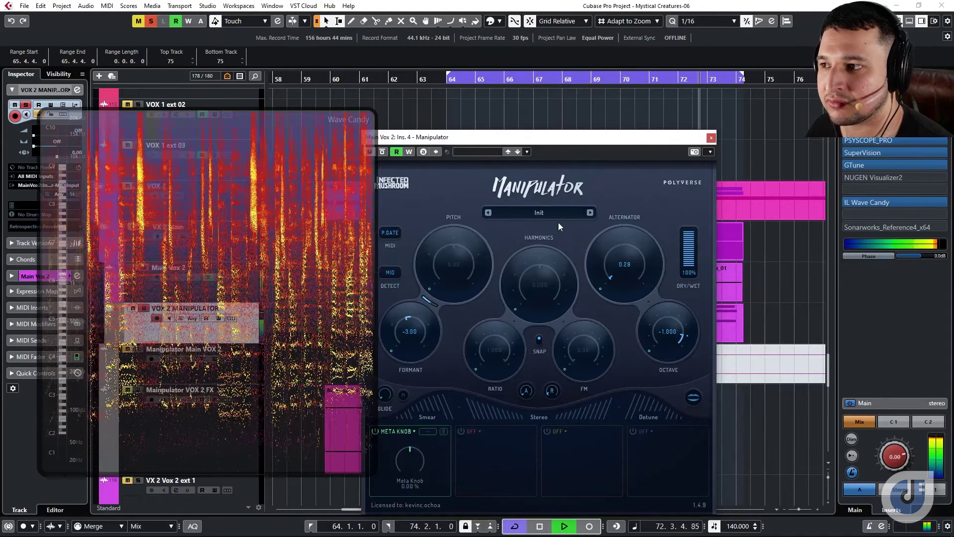
{"action": "key", "text": "space"}
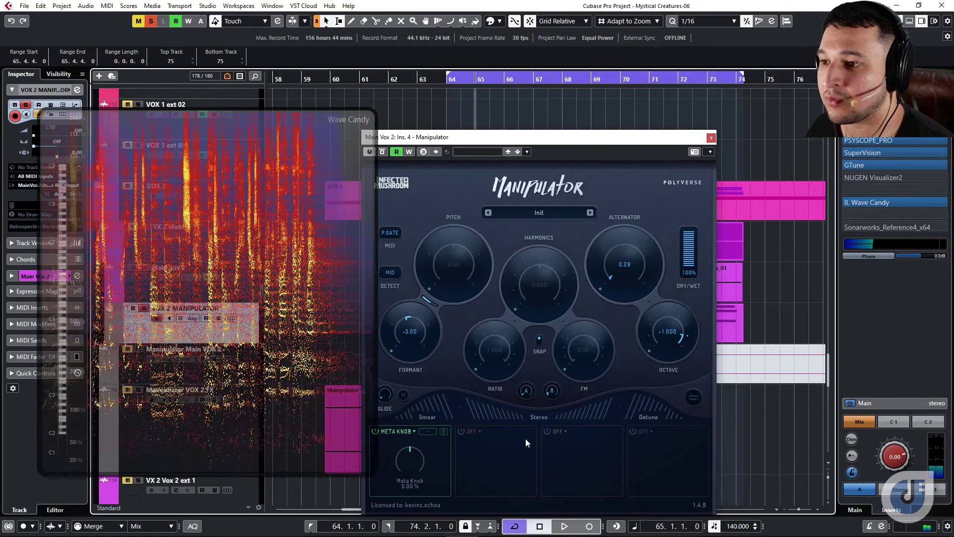
Step: Play the vocal from 65.1.1 with Manipulator's Stereo raised, stop playback, and reposition the plug-in window
{"action": "key", "text": "space"}
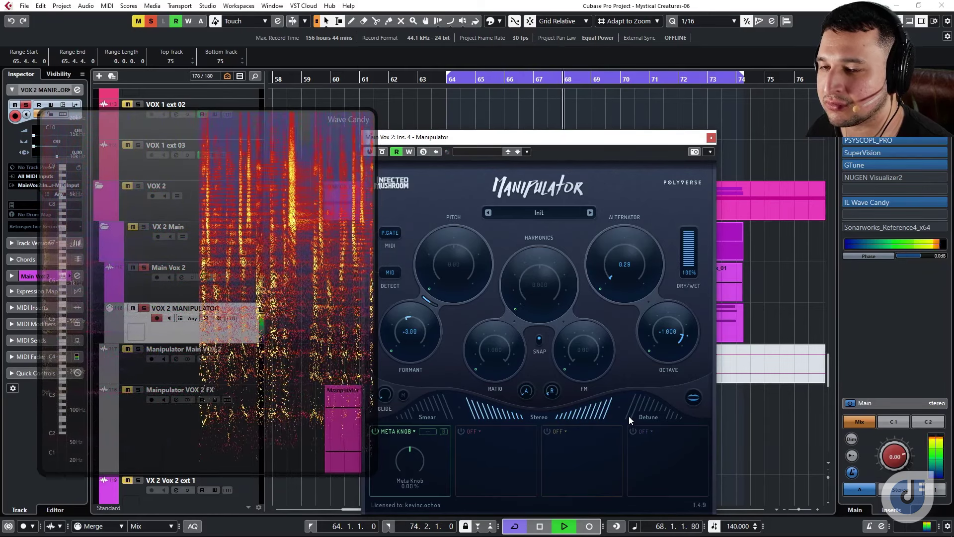
{"action": "key", "text": "space"}
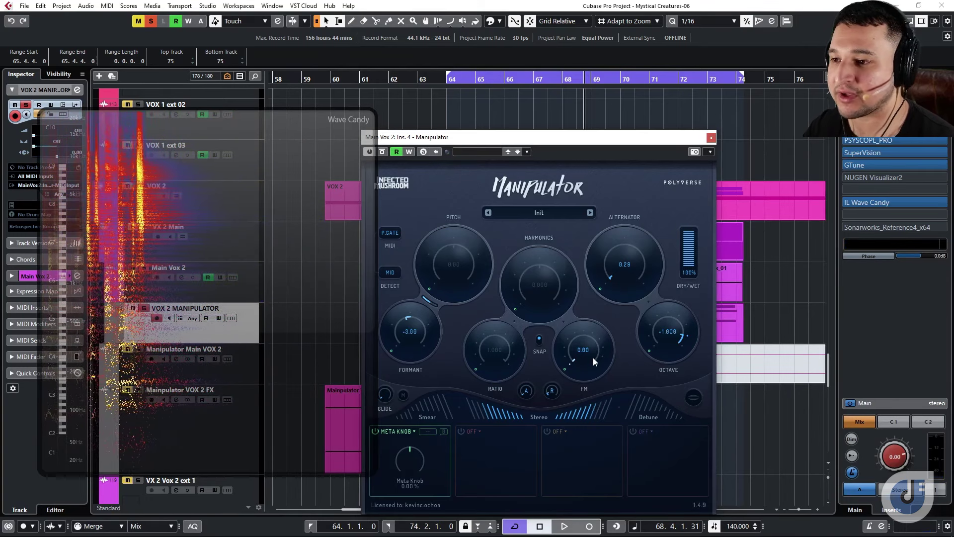
{"action": "left_click_drag", "start_coordinate": [547, 142], "coordinate": [558, 124]}
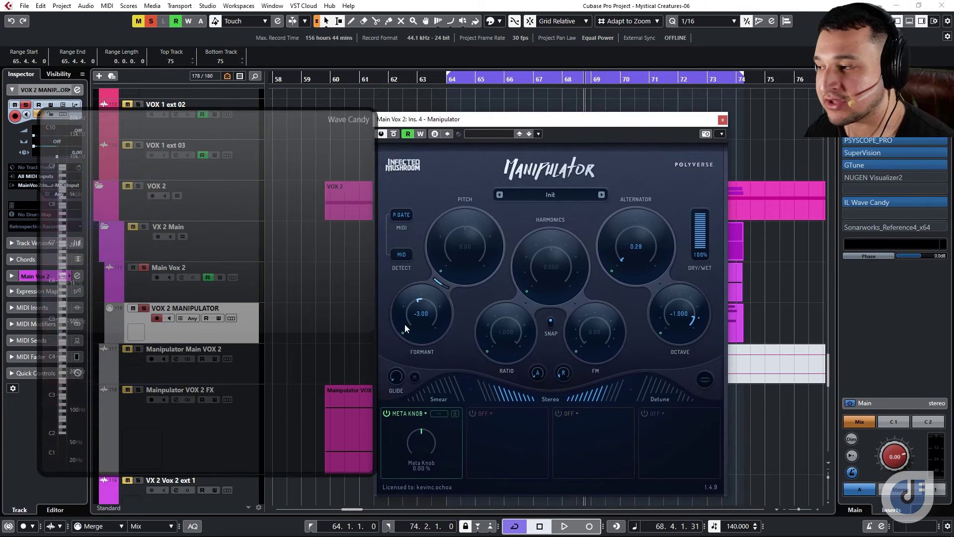
Step: Open the audio inserts of Main Vox 2 and add Wider in the empty third slot before Manipulator
{"action": "left_click", "coordinate": [12, 276]}
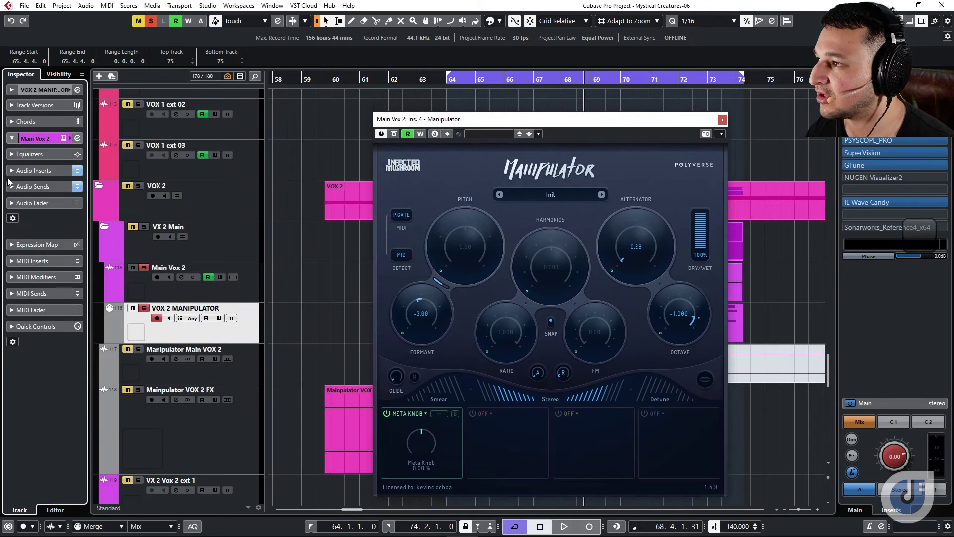
{"action": "left_click", "coordinate": [12, 170]}
{"action": "left_click", "coordinate": [28, 218]}
{"action": "key", "text": "Escape"}
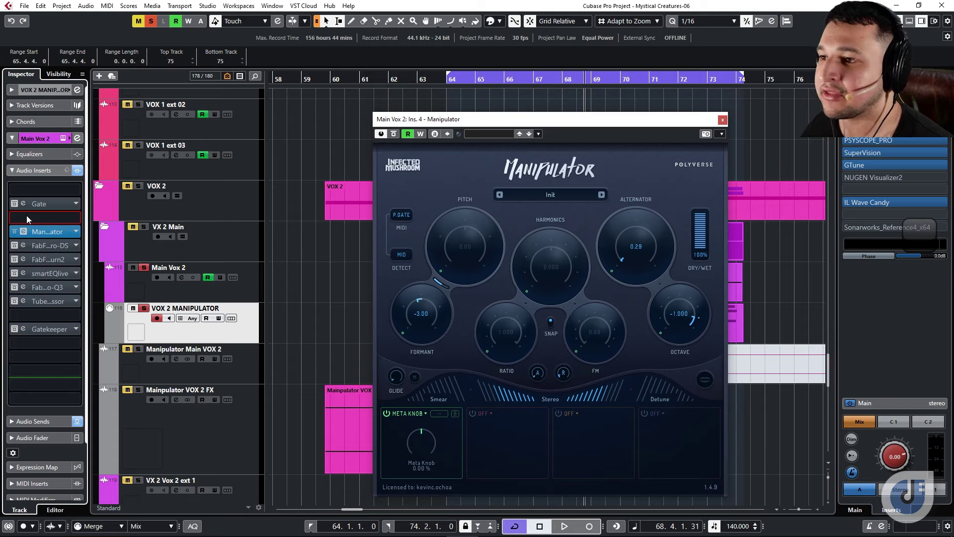
{"action": "left_click", "coordinate": [598, 396]}
{"action": "left_click", "coordinate": [355, 207]}
Step: Play the vocal while setting Wider's width to 63%, stop, and return the playhead to 64.1.1
{"action": "key", "text": "space"}
{"action": "left_click_drag", "start_coordinate": [496, 302], "coordinate": [550, 339]}
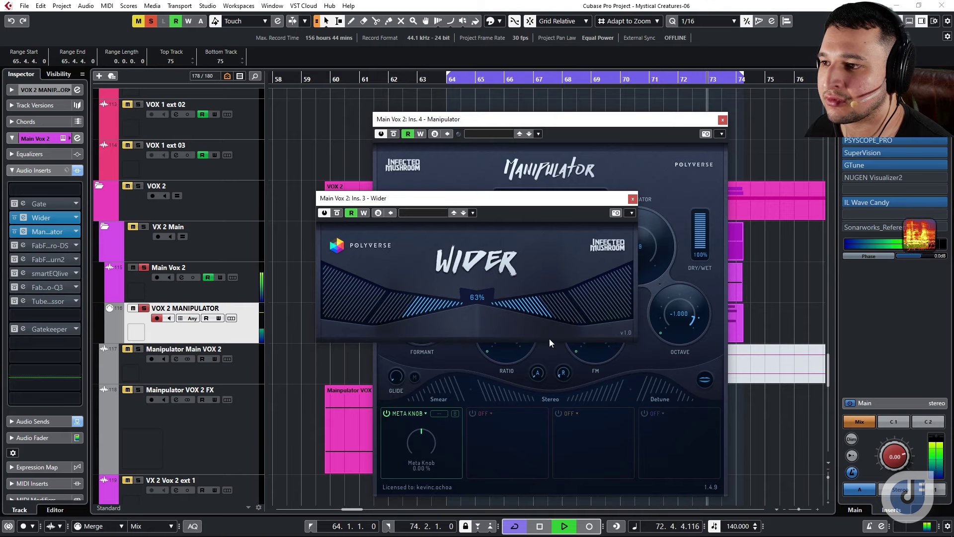
{"action": "key", "text": "space"}
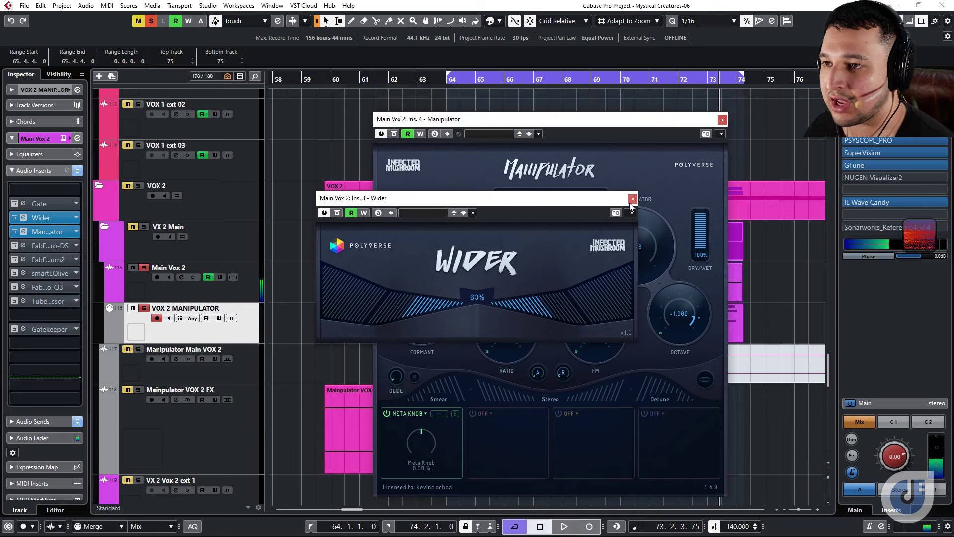
{"action": "left_click", "coordinate": [443, 82]}
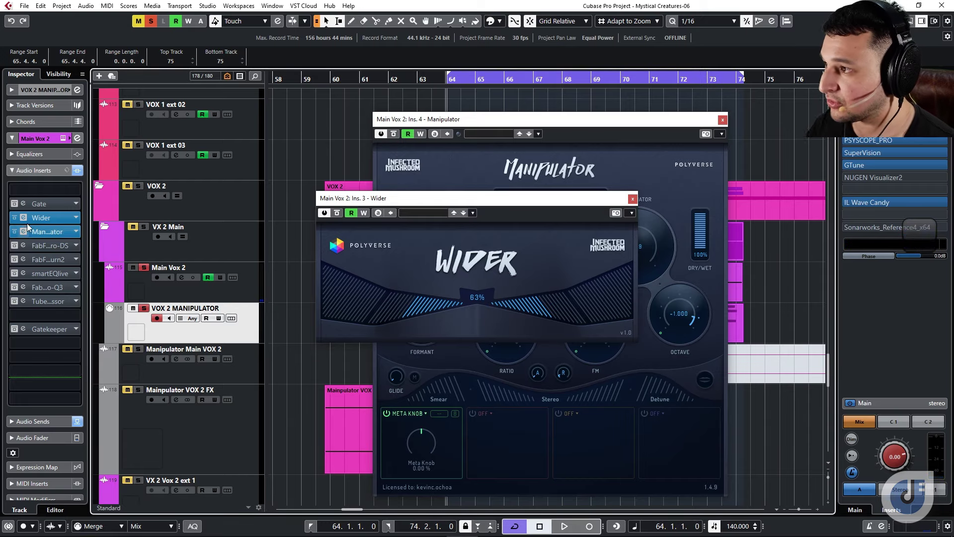
Step: Remove Wider from the third insert slot of Main Vox 2
{"action": "left_click", "coordinate": [75, 218]}
{"action": "scroll", "coordinate": [77, 329], "scroll_direction": "up", "scroll_amount": 12}
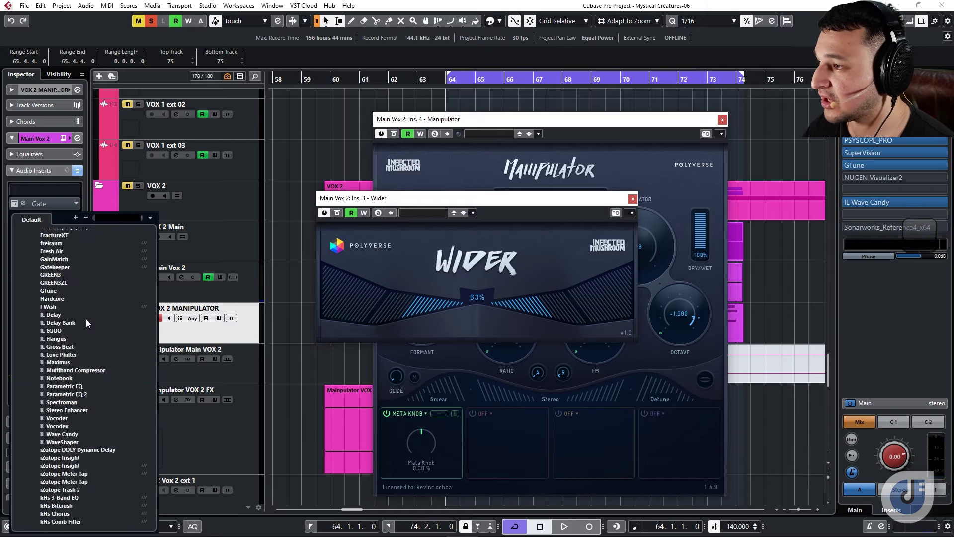
{"action": "left_click", "coordinate": [42, 236]}
Step: Adjust Manipulator's Stereo amount and start playback from 64.1.1
{"action": "left_click_drag", "start_coordinate": [579, 396], "coordinate": [604, 400]}
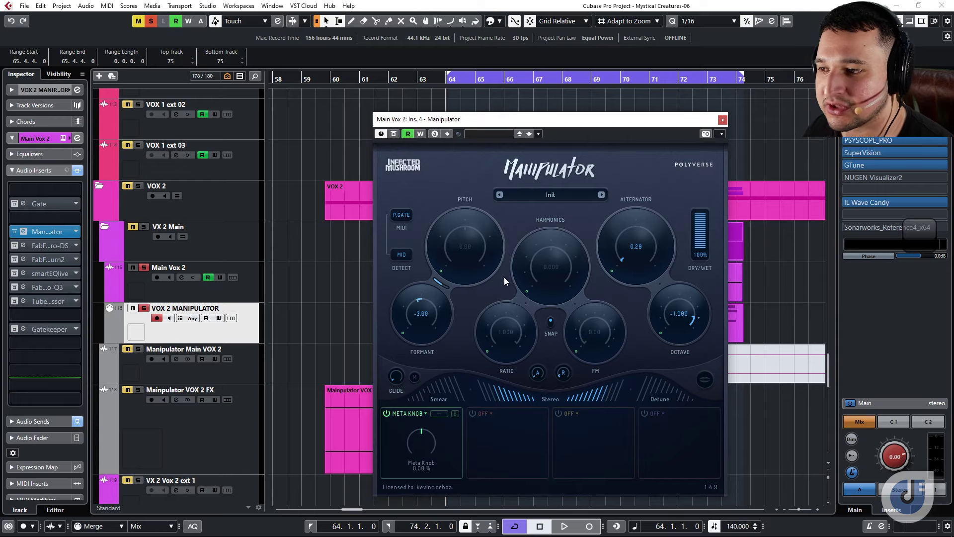
{"action": "key", "text": "space"}
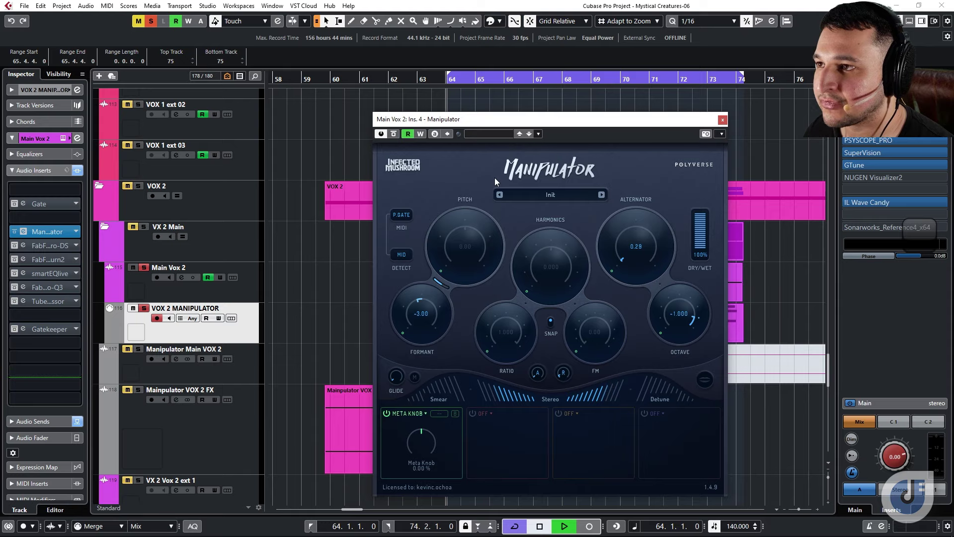
Step: Adjust Manipulator's Smear and Detune amounts during playback, stop, and restart playback from 65.1.1
{"action": "left_click_drag", "start_coordinate": [411, 399], "coordinate": [423, 401]}
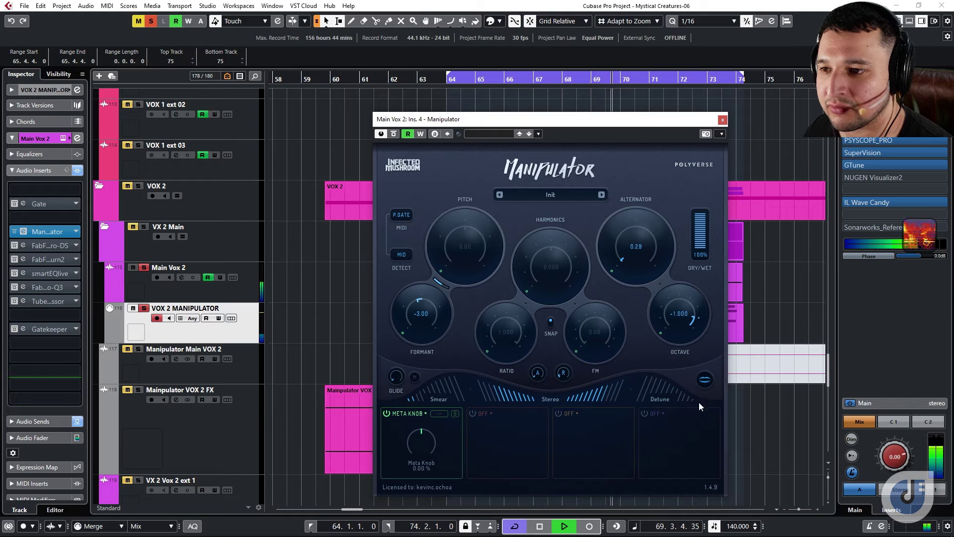
{"action": "left_click_drag", "start_coordinate": [687, 401], "coordinate": [668, 395]}
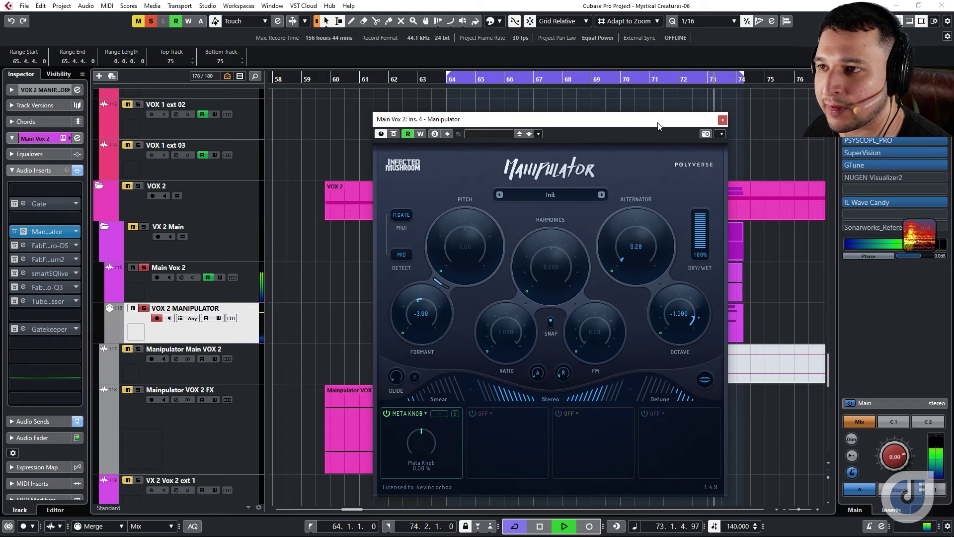
{"action": "key", "text": "space"}
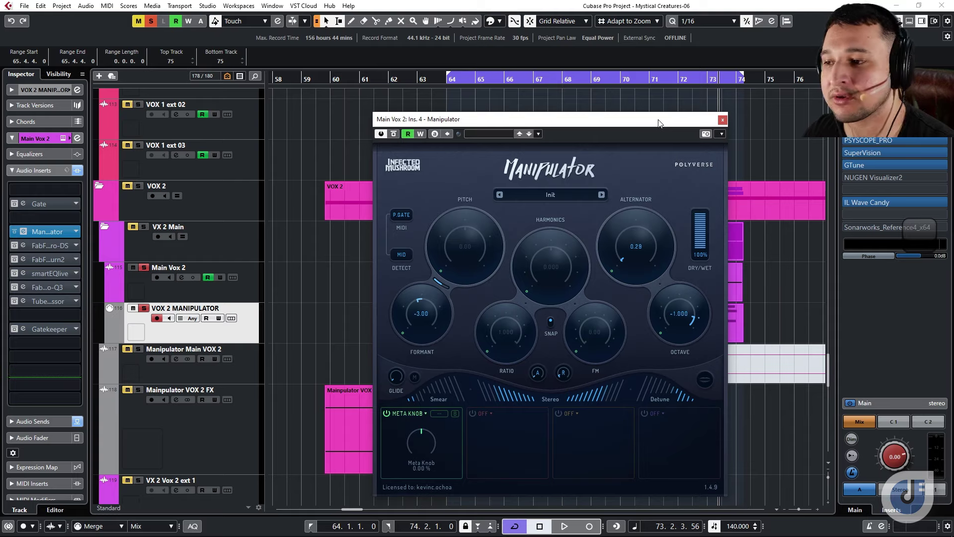
{"action": "left_click", "coordinate": [477, 86]}
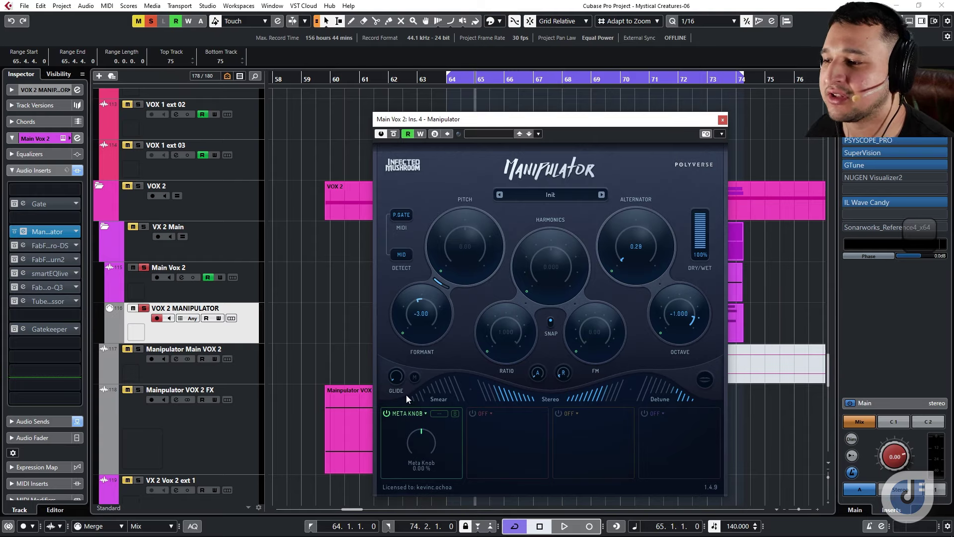
{"action": "key", "text": "space"}
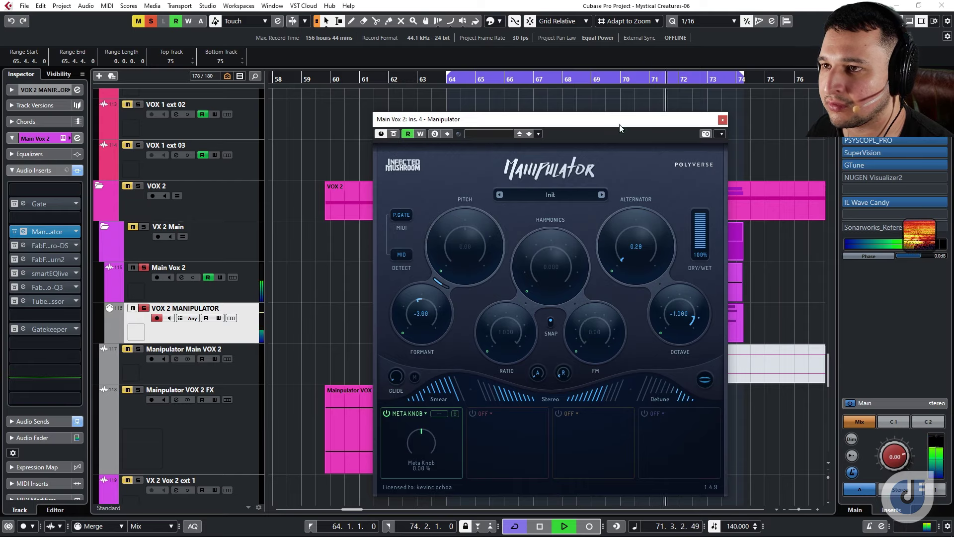
Step: Reposition the Manipulator window, set Alternator to 0.15 during playback, stop, and return the playhead to 64.1.1
{"action": "left_click_drag", "start_coordinate": [568, 119], "coordinate": [511, 198]}
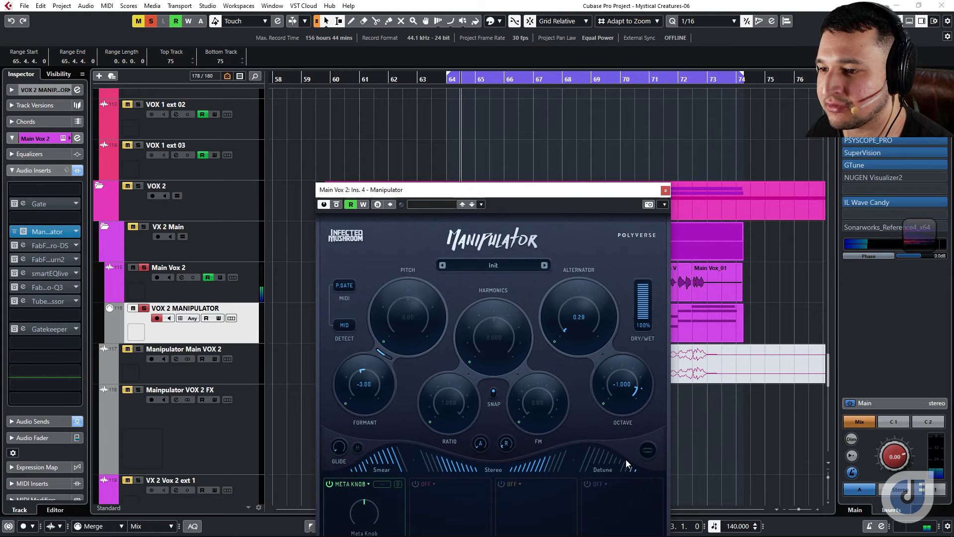
{"action": "left_click_drag", "start_coordinate": [578, 185], "coordinate": [595, 86]}
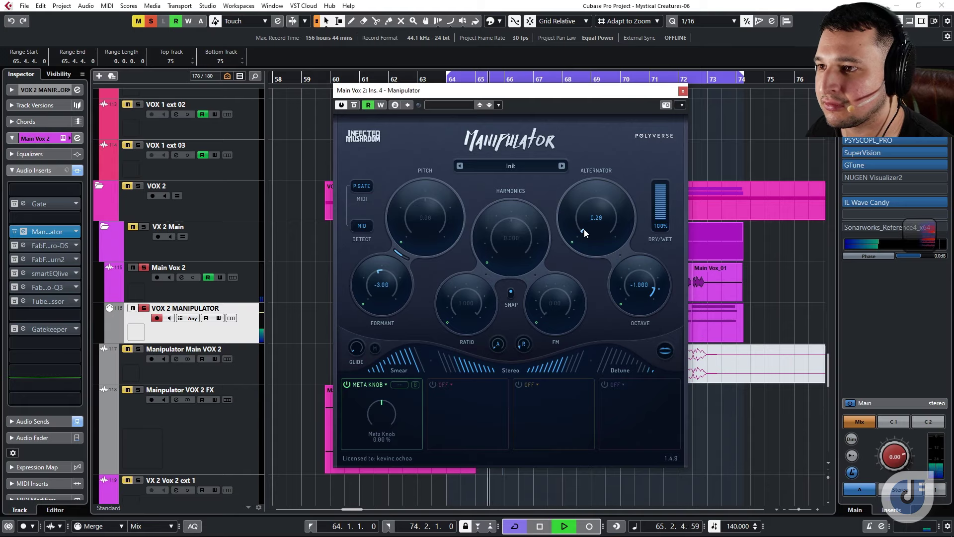
{"action": "left_click_drag", "start_coordinate": [583, 228], "coordinate": [603, 263]}
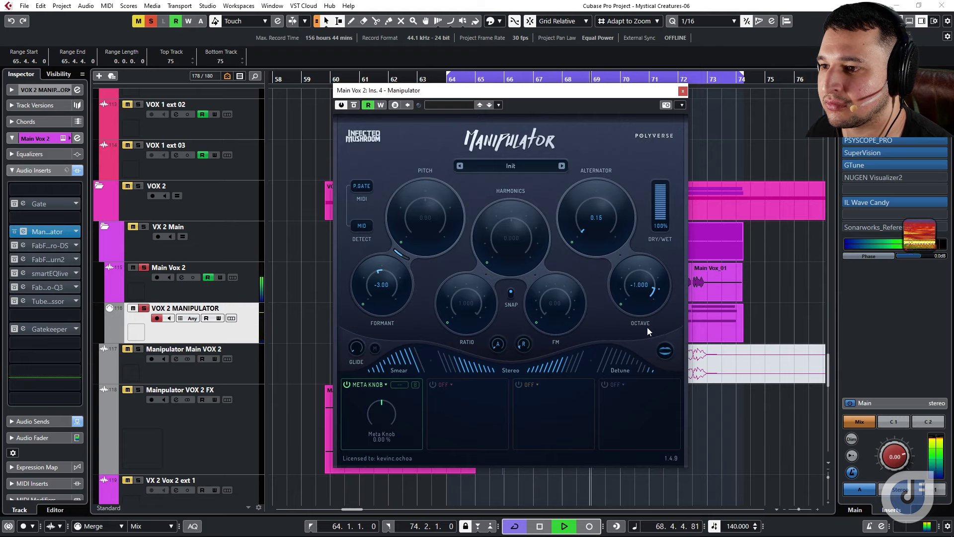
{"action": "left_click", "coordinate": [544, 366]}
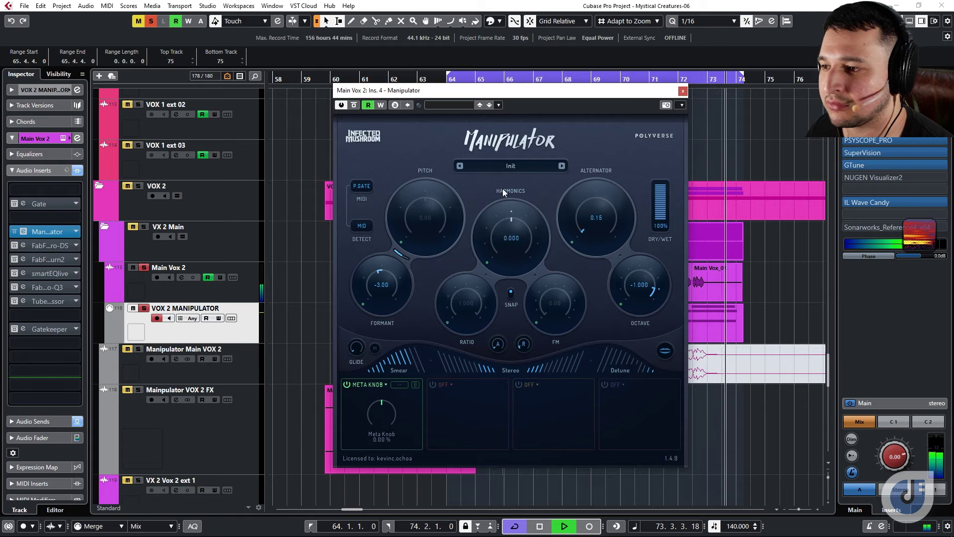
{"action": "key", "text": "space"}
{"action": "key", "text": "KP_1"}
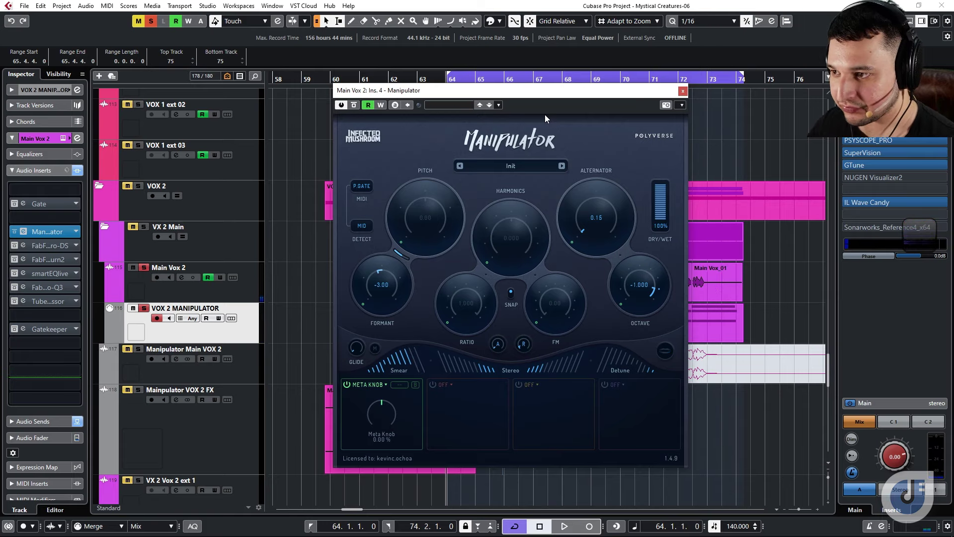
Step: Switch the first modulator off and on, reselect Meta Knob as its type, and toggle its polarity option
{"action": "left_click", "coordinate": [347, 385]}
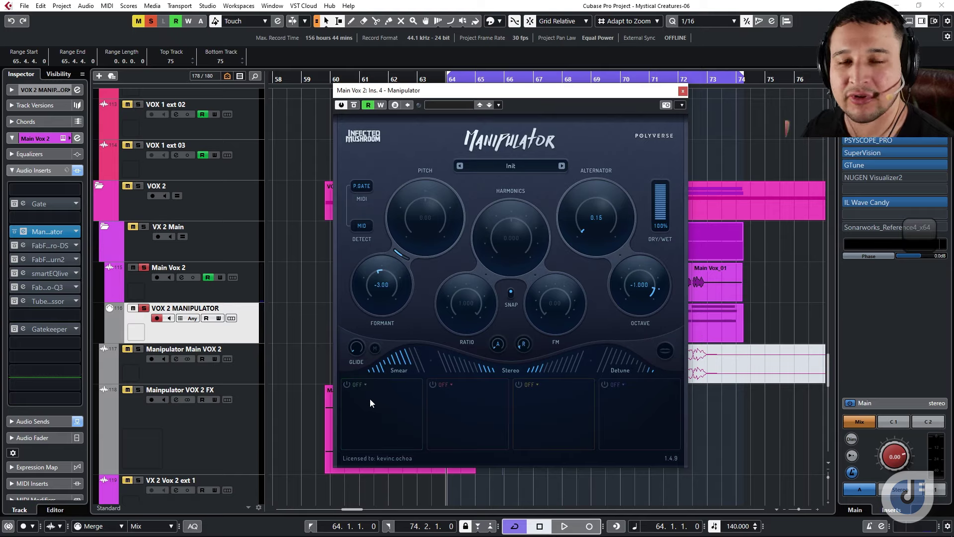
{"action": "left_click", "coordinate": [349, 384]}
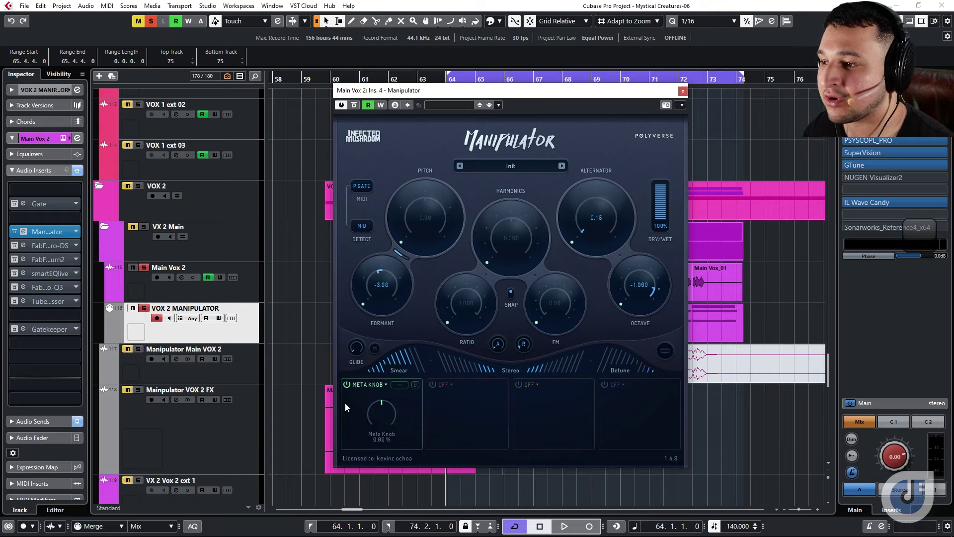
{"action": "left_click", "coordinate": [369, 385]}
{"action": "left_click", "coordinate": [371, 401]}
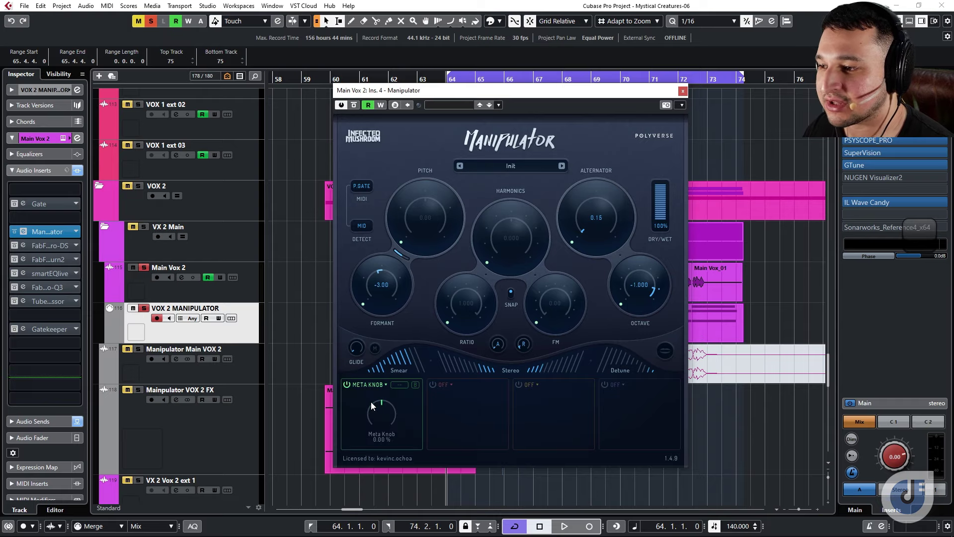
{"action": "left_click", "coordinate": [405, 386]}
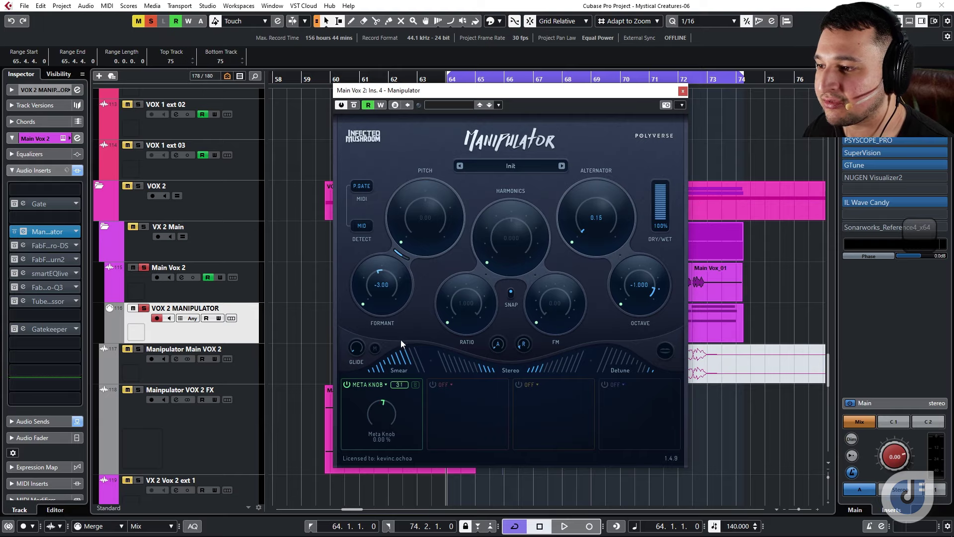
{"action": "left_click", "coordinate": [416, 385]}
{"action": "left_click", "coordinate": [416, 386]}
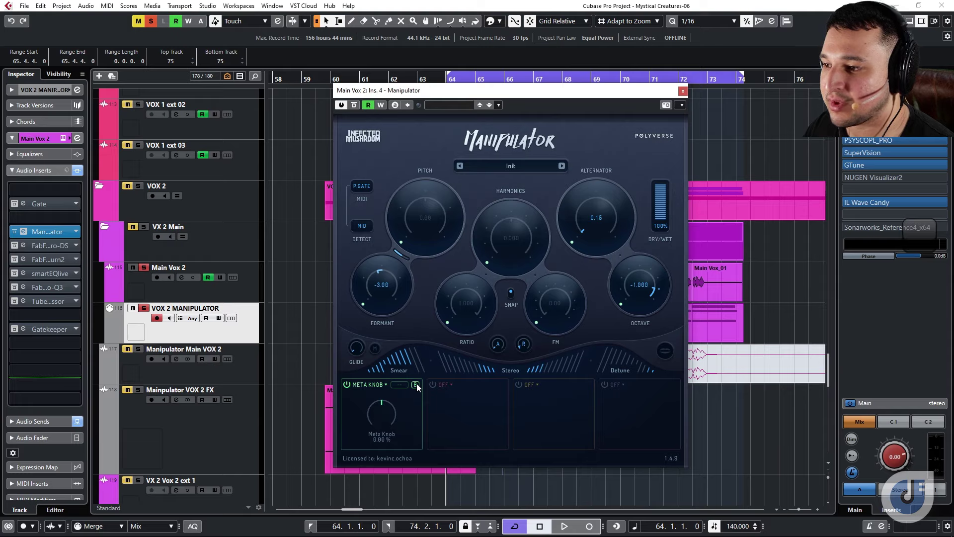
{"action": "left_click", "coordinate": [415, 385]}
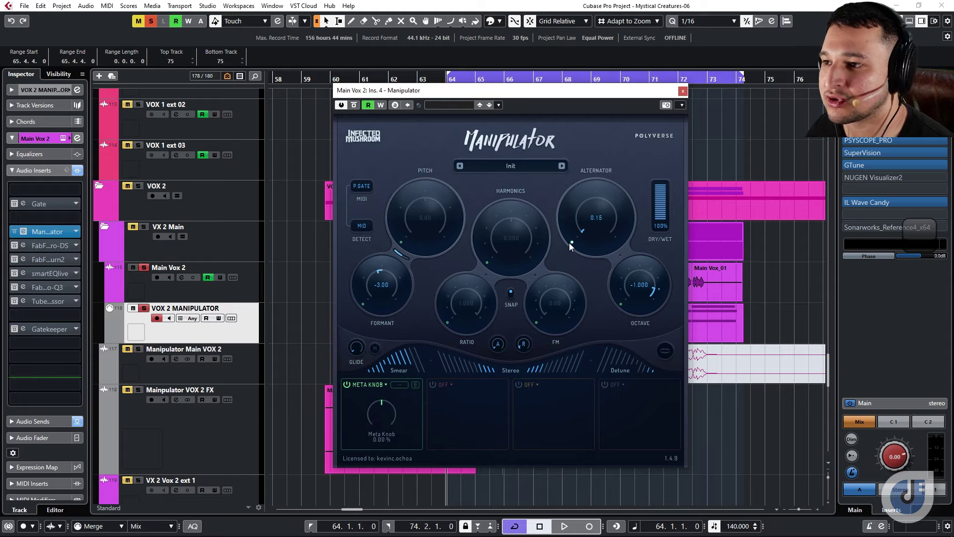
Step: Assign the Meta Knob to Alternator, Harmonics at 6.25, FM at 43.75 and Octave at -12.50, and turn it to -64.33% during playback
{"action": "left_click_drag", "start_coordinate": [570, 244], "coordinate": [568, 239]}
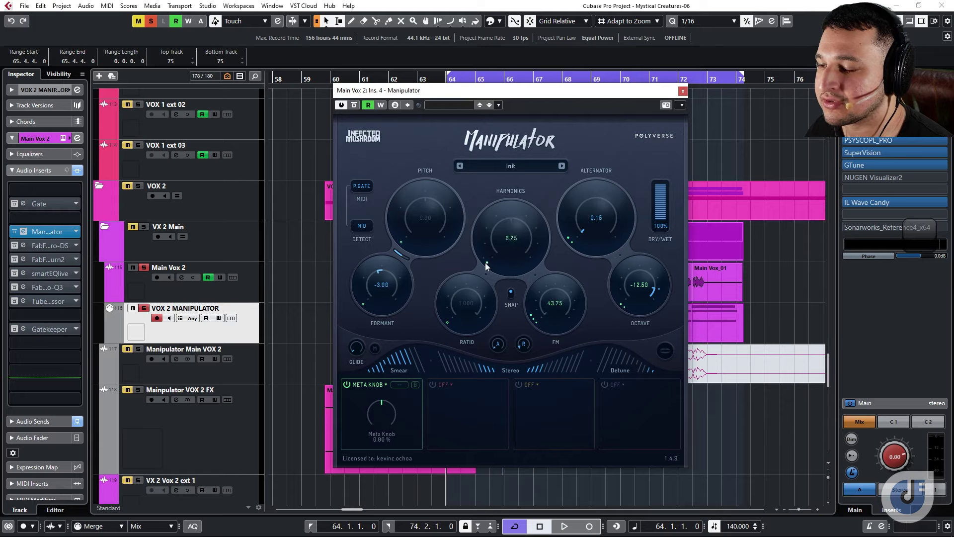
{"action": "left_click_drag", "start_coordinate": [485, 263], "coordinate": [483, 259]}
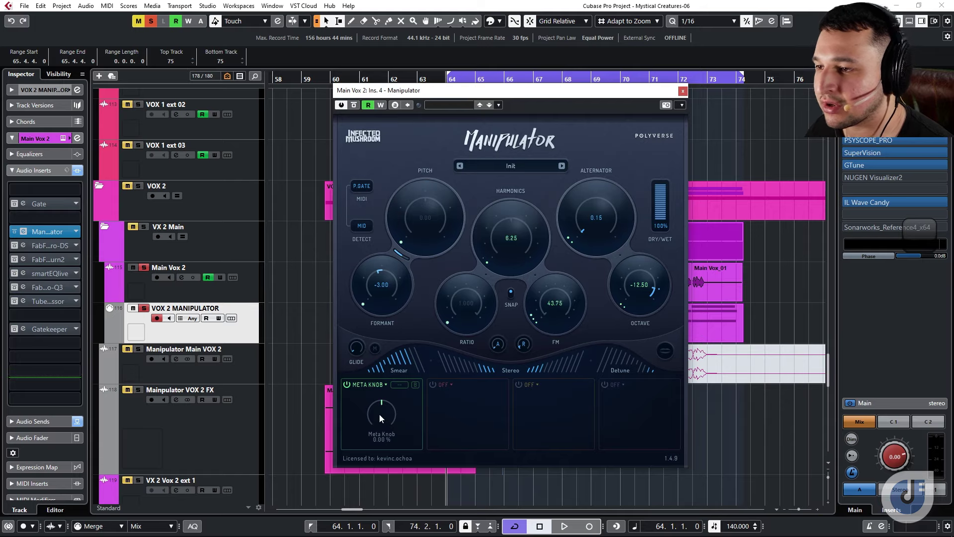
{"action": "key", "text": "space"}
{"action": "left_click_drag", "start_coordinate": [380, 413], "coordinate": [266, 407]}
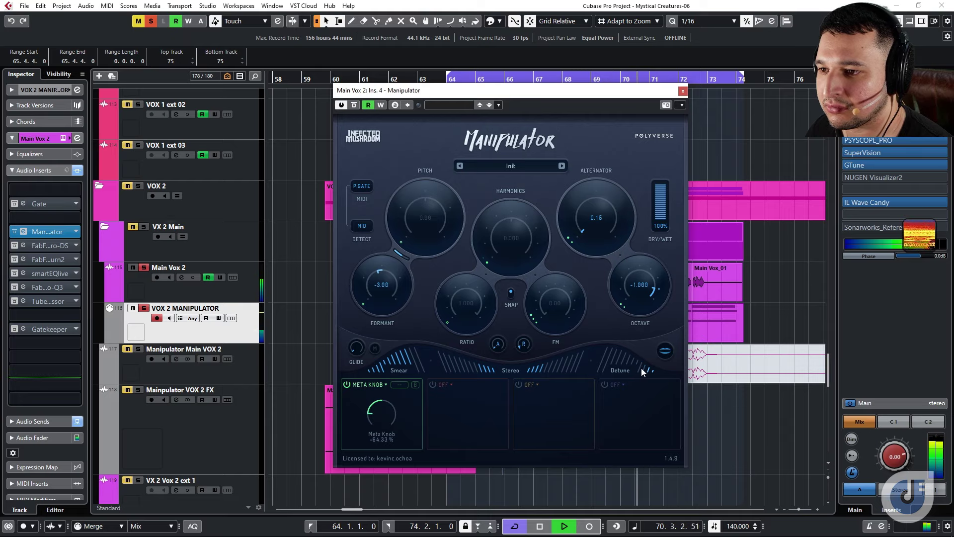
{"action": "left_click_drag", "start_coordinate": [533, 369], "coordinate": [557, 371]}
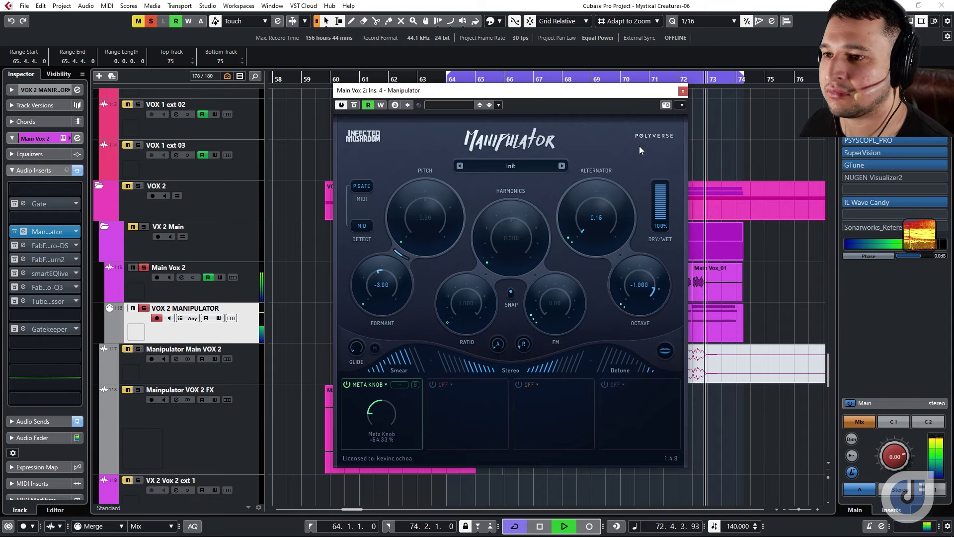
{"action": "key", "text": "space"}
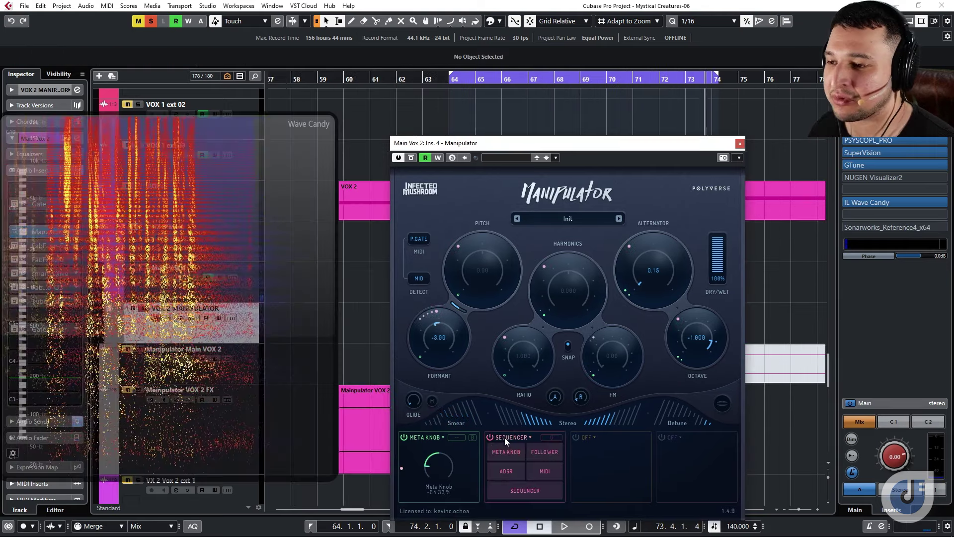
Step: Set the second modulator to ADSR and shape its envelope with attack 100, decay 20, sustain 62 and release 100
{"action": "left_click", "coordinate": [520, 481]}
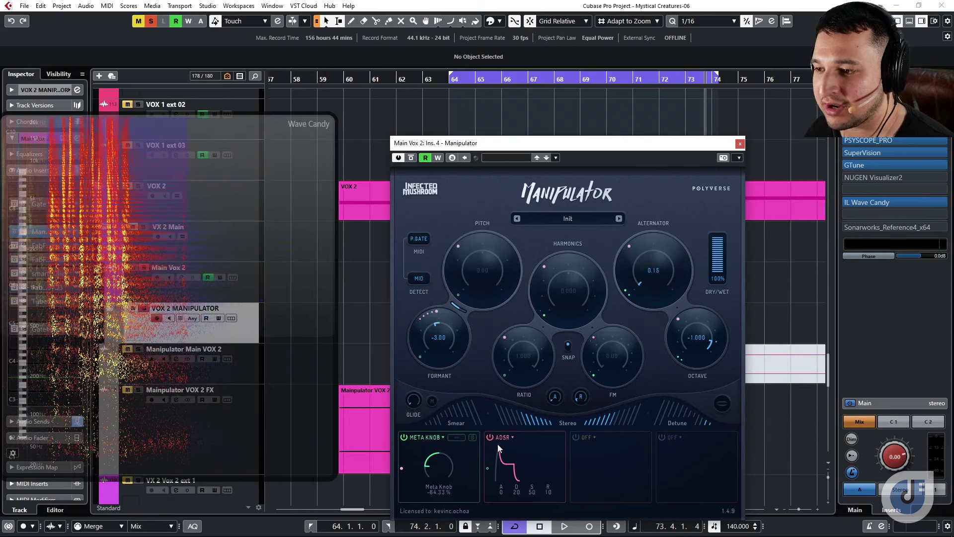
{"action": "left_click_drag", "start_coordinate": [641, 147], "coordinate": [354, 183]}
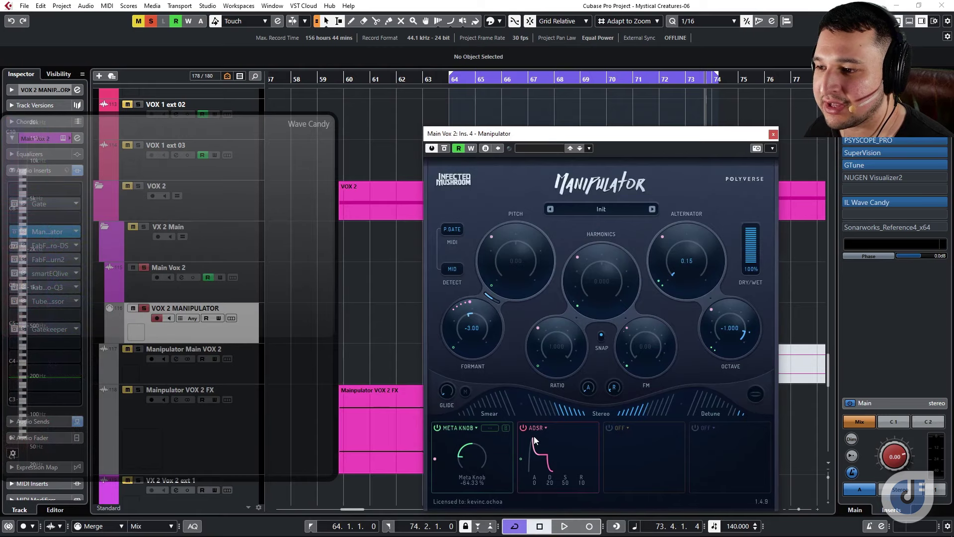
{"action": "left_click_drag", "start_coordinate": [530, 439], "coordinate": [547, 443]}
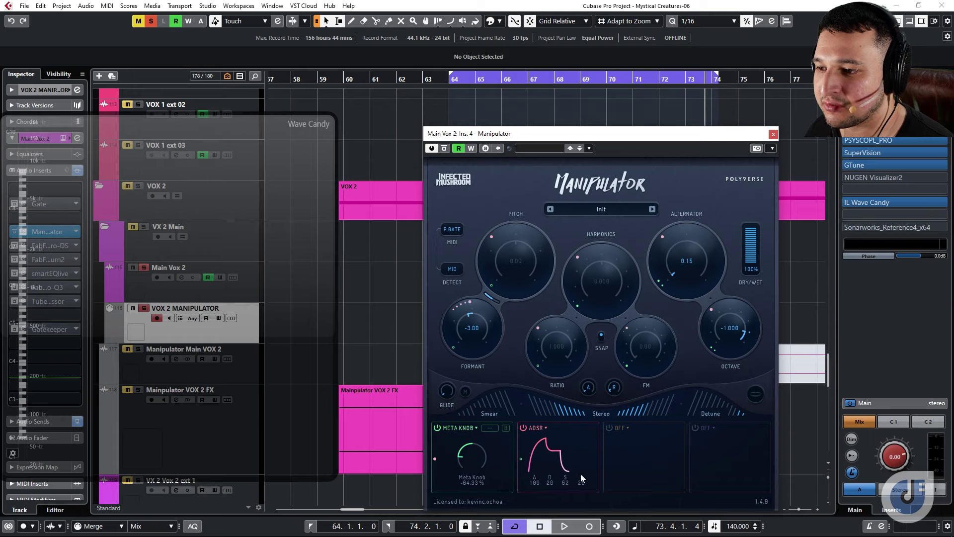
Step: Start playback near the loop start and set the ADSR modulation of FM to 100
{"action": "left_click_drag", "start_coordinate": [648, 319], "coordinate": [629, 320]}
{"action": "left_click", "coordinate": [469, 88]}
{"action": "key", "text": "space"}
{"action": "left_click_drag", "start_coordinate": [629, 322], "coordinate": [675, 315]}
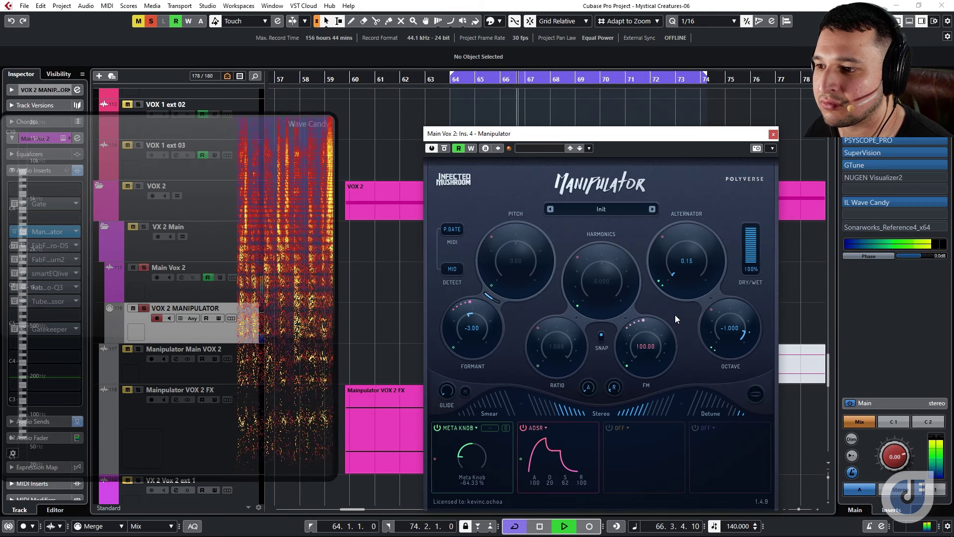
Step: Shorten the ADSR attack to 22, set its Formant modulation to 50, and stop playback
{"action": "left_click_drag", "start_coordinate": [545, 436], "coordinate": [497, 424]}
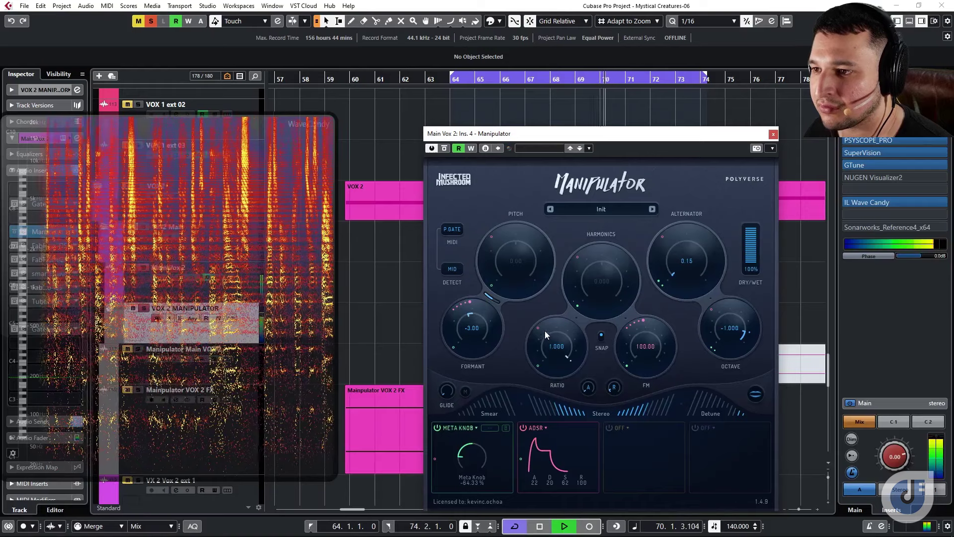
{"action": "left_click_drag", "start_coordinate": [468, 304], "coordinate": [457, 306]}
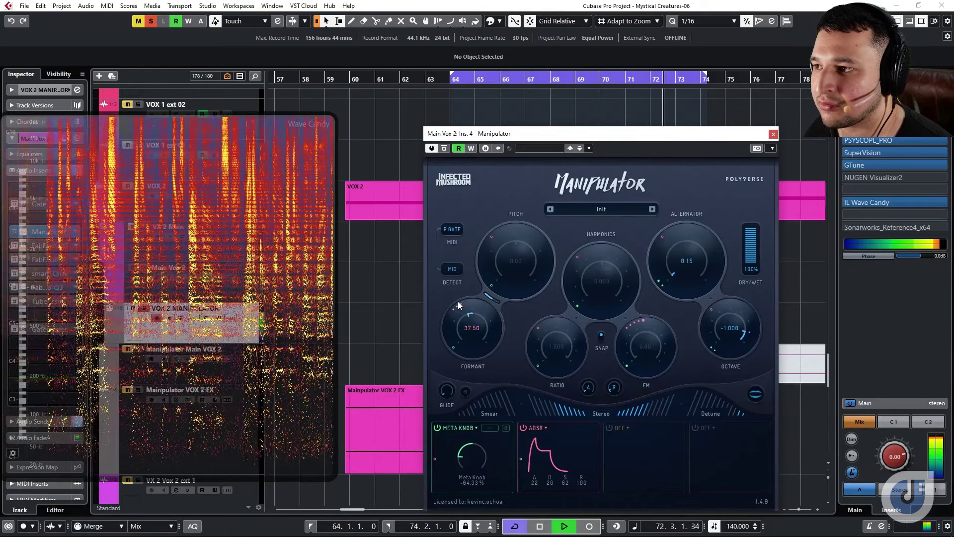
{"action": "key", "text": "space"}
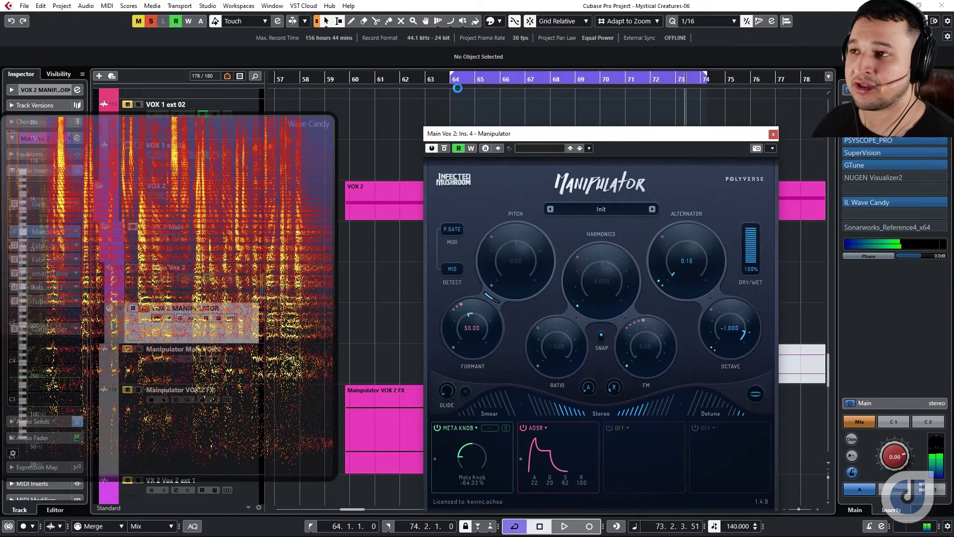
Step: Play from 65.1.1 while sweeping the ADSR's Formant modulation from -100 up to 56.25, set its Harmonics modulation to 68.75, and stop
{"action": "left_click", "coordinate": [480, 84]}
{"action": "key", "text": "h"}
{"action": "left_click_drag", "start_coordinate": [456, 309], "coordinate": [452, 321]}
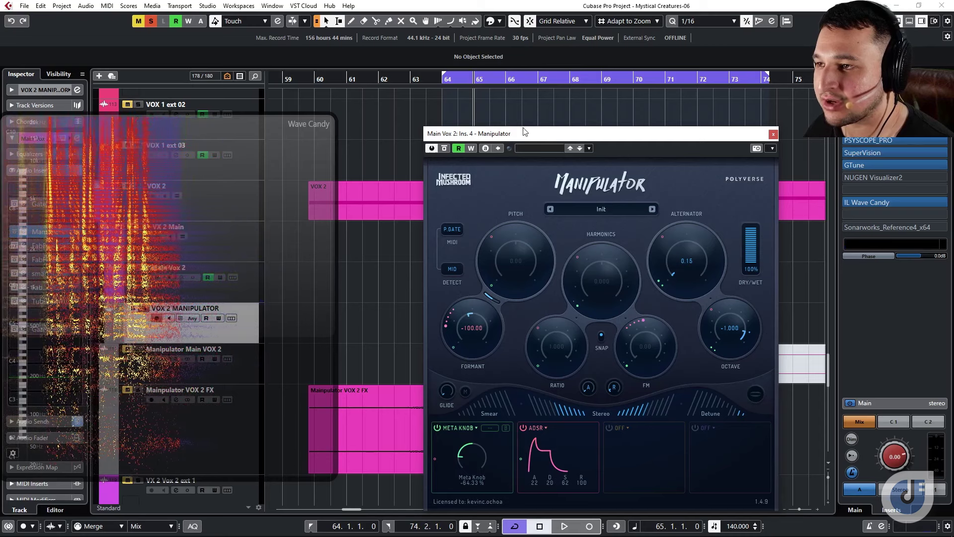
{"action": "key", "text": "space"}
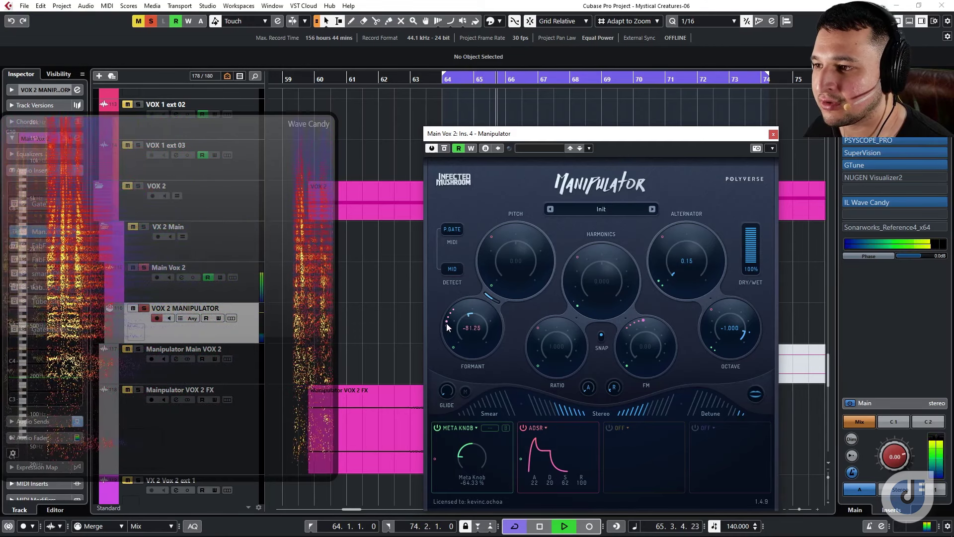
{"action": "left_click_drag", "start_coordinate": [447, 327], "coordinate": [447, 320]}
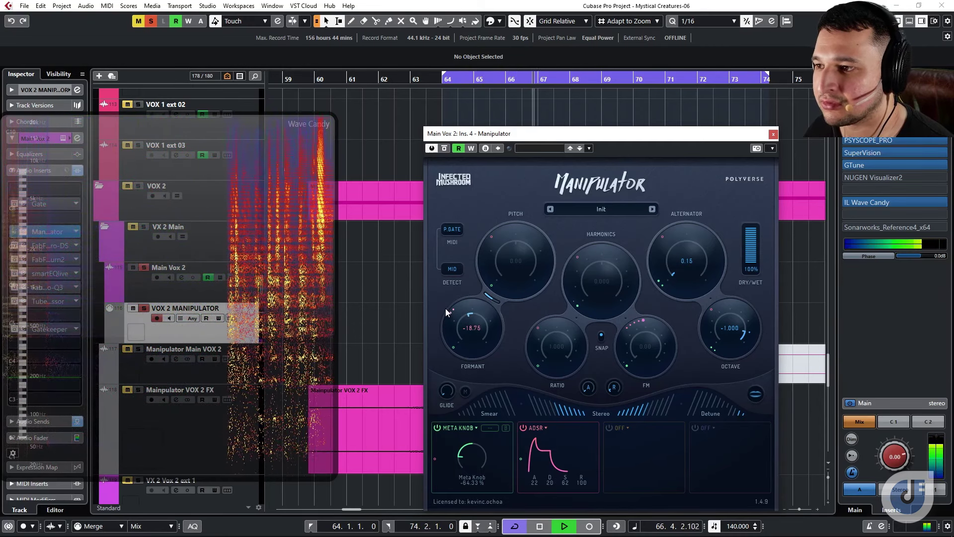
{"action": "left_click_drag", "start_coordinate": [445, 308], "coordinate": [443, 249]}
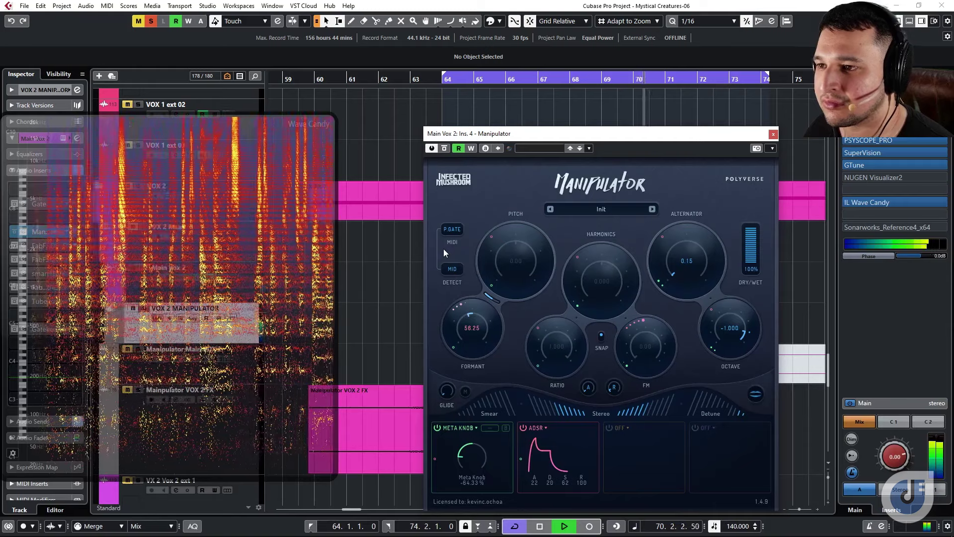
{"action": "left_click_drag", "start_coordinate": [582, 264], "coordinate": [592, 243]}
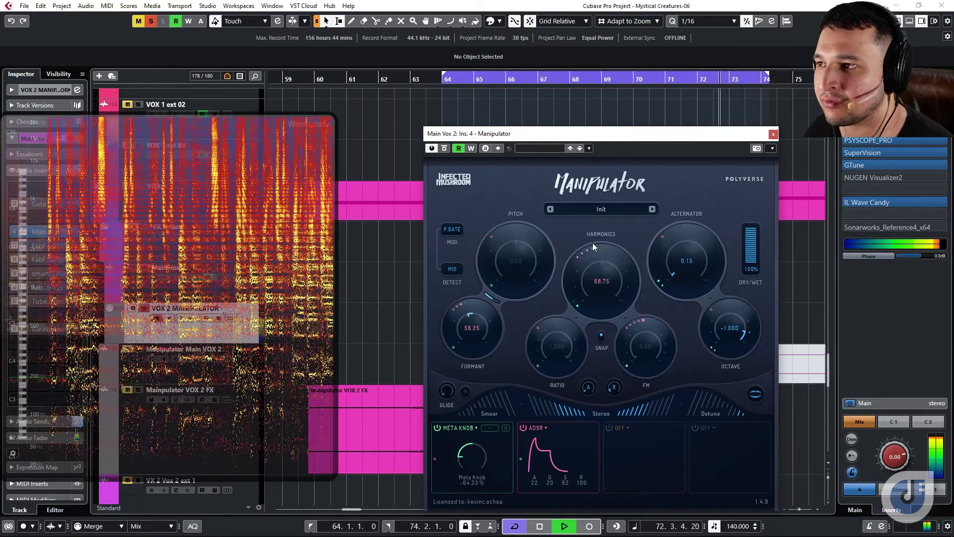
{"action": "key", "text": "space"}
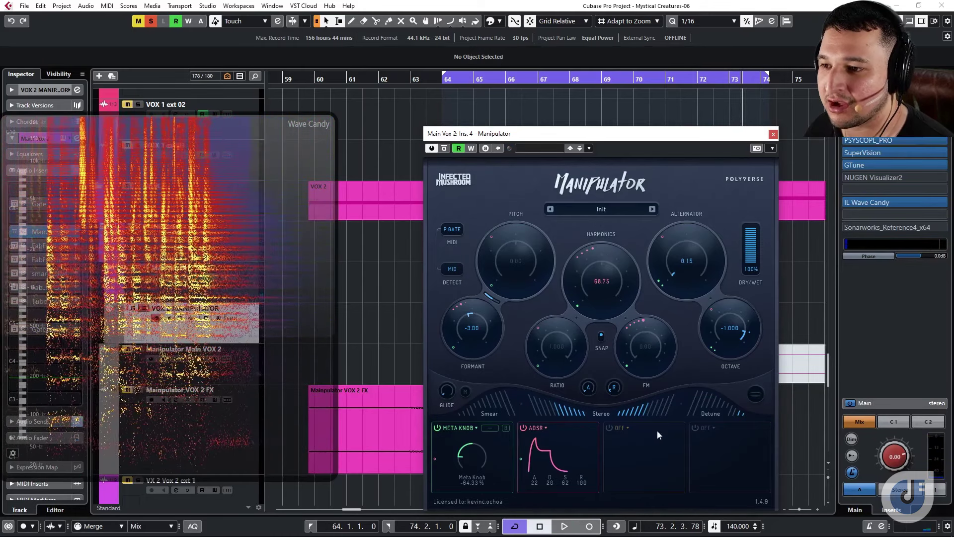
Step: Switch Manipulator's third modulator from off through Follower and ADSR to MIDI, and open the type choices of the fourth modulator
{"action": "left_click", "coordinate": [621, 428]}
{"action": "left_click", "coordinate": [664, 441]}
{"action": "left_click", "coordinate": [620, 428]}
{"action": "left_click", "coordinate": [625, 463]}
{"action": "left_click", "coordinate": [625, 426]}
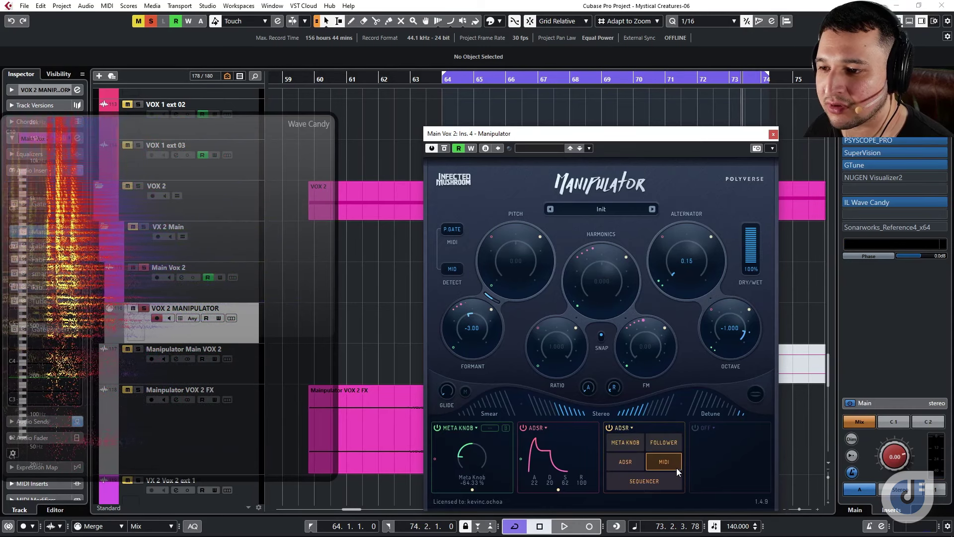
{"action": "left_click", "coordinate": [665, 463]}
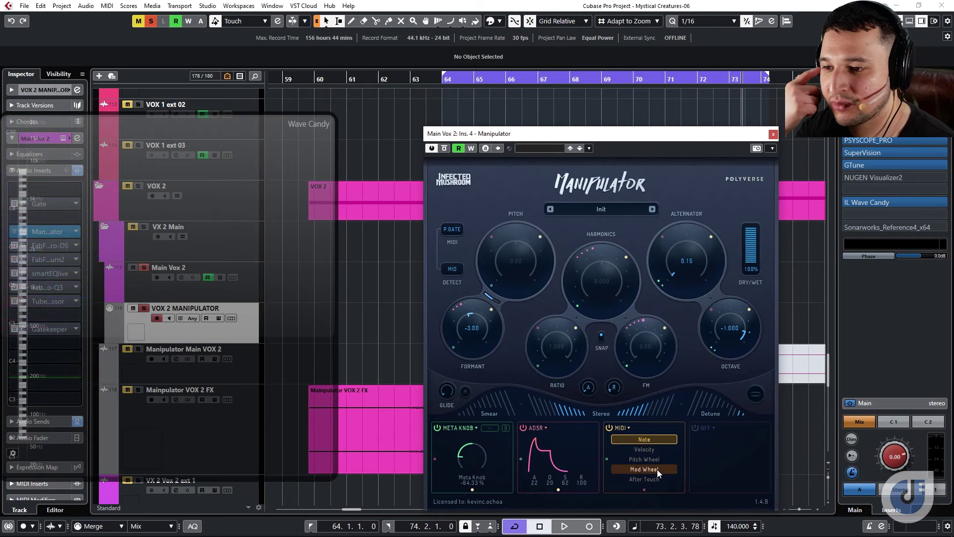
{"action": "left_click", "coordinate": [706, 430]}
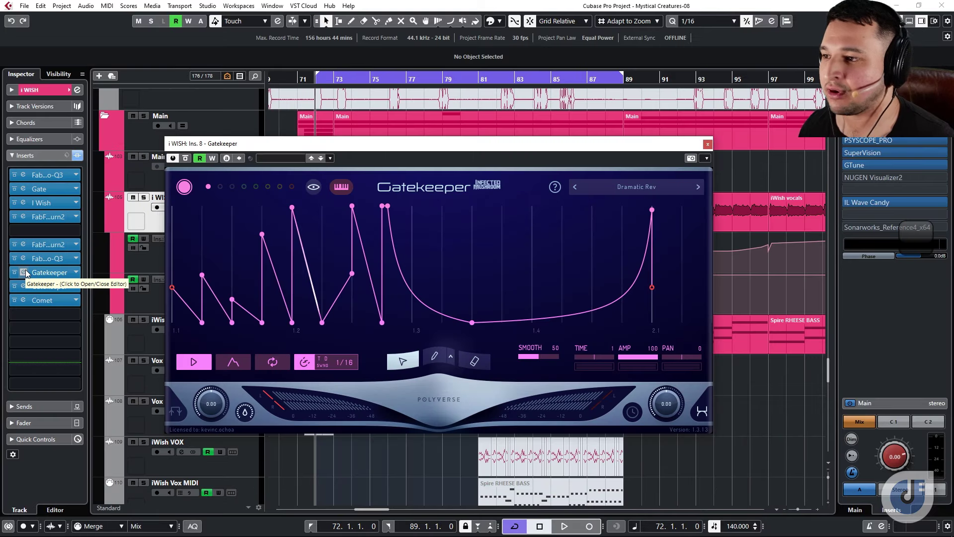
Step: Open the insert 9 Gatekeeper on the i WISH track and arrange its editor over the insert 8 Gatekeeper
{"action": "left_click_drag", "start_coordinate": [438, 149], "coordinate": [475, 149]}
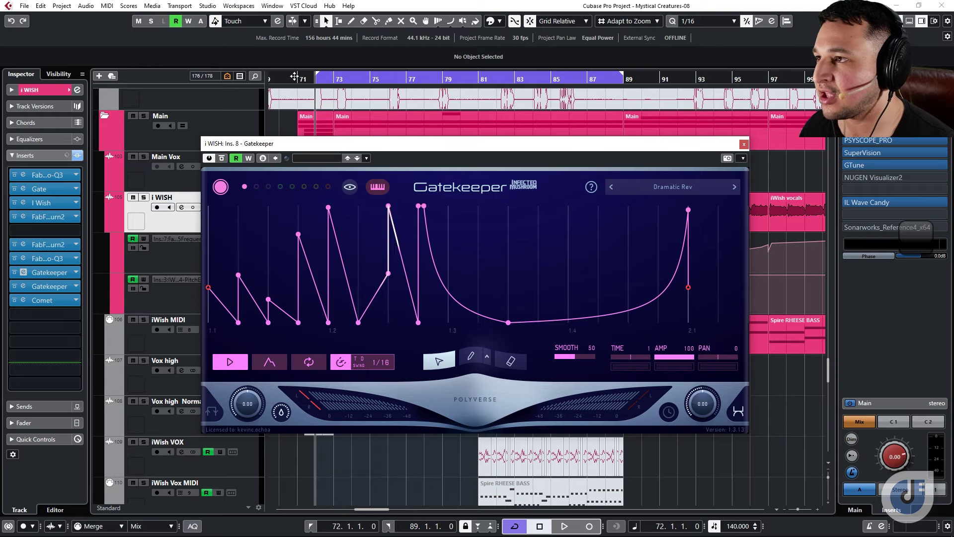
{"action": "left_click_drag", "start_coordinate": [685, 143], "coordinate": [692, 171]}
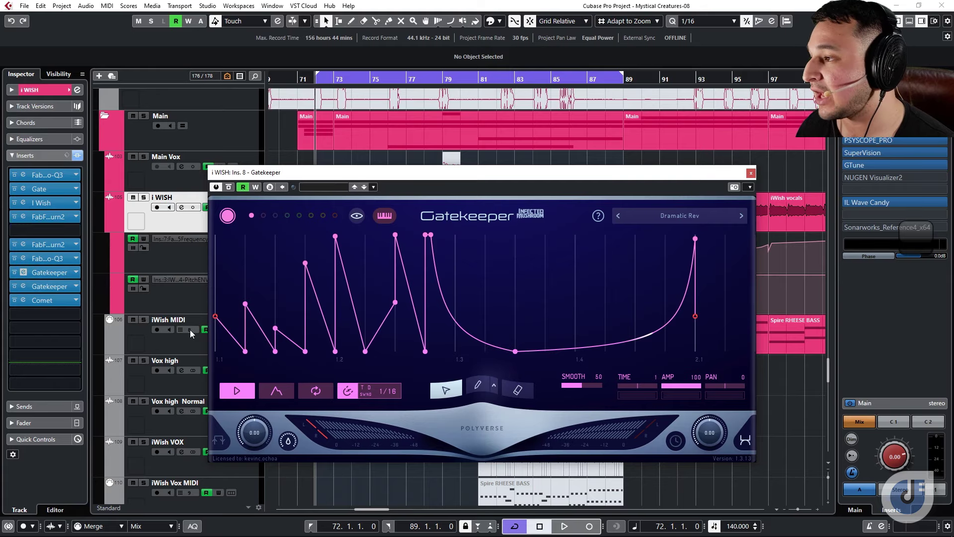
{"action": "left_click", "coordinate": [23, 286]}
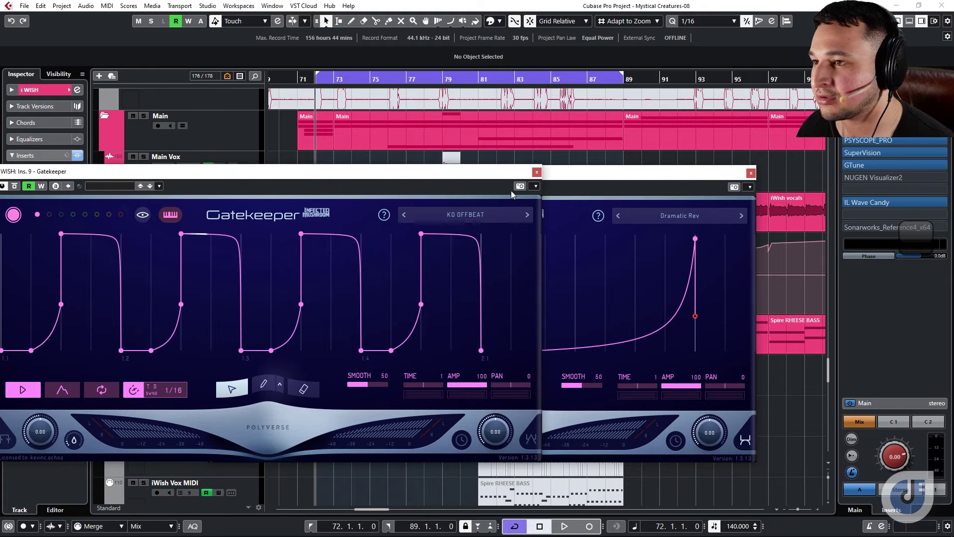
{"action": "left_click_drag", "start_coordinate": [458, 179], "coordinate": [570, 203]}
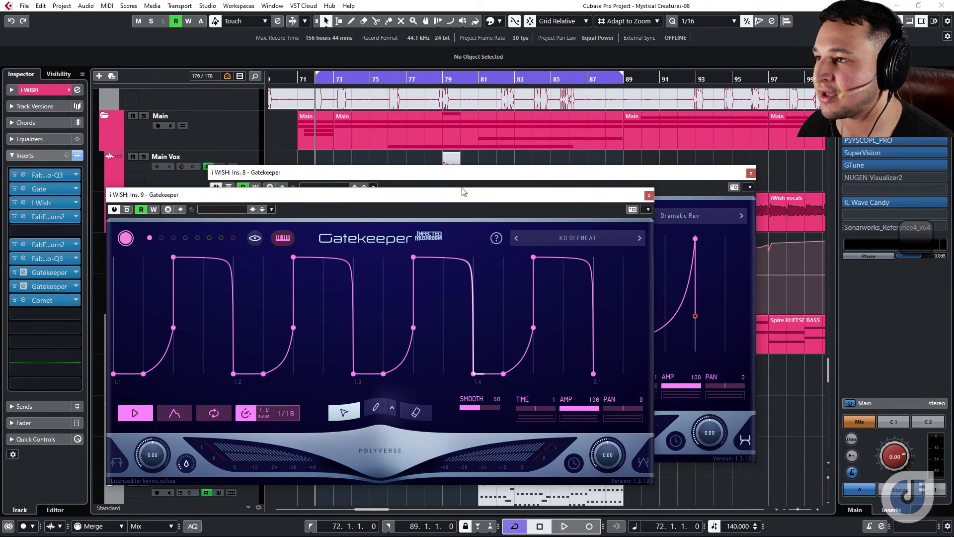
Step: Play the loop from 72.1.1, close the insert 9 Gatekeeper editor during playback, and stop
{"action": "key", "text": "space"}
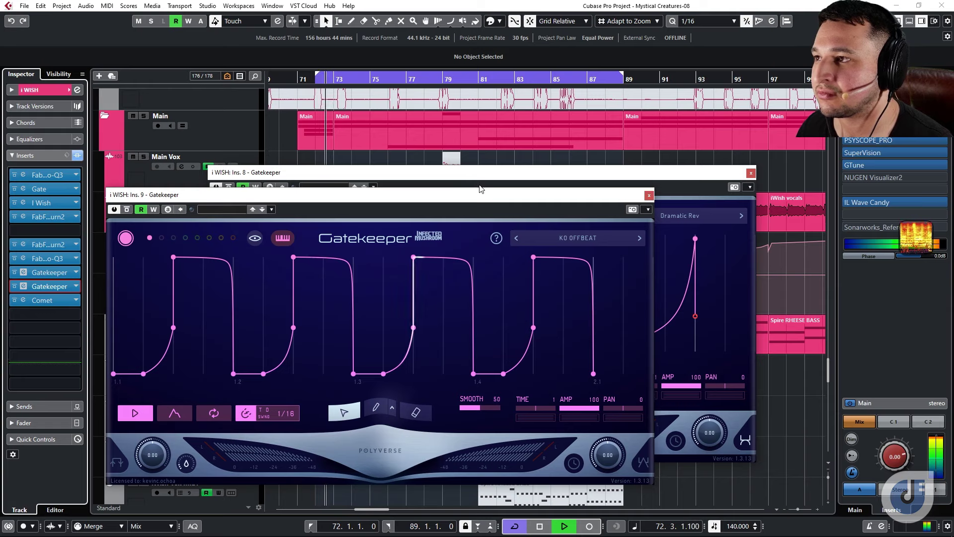
{"action": "left_click_drag", "start_coordinate": [616, 199], "coordinate": [657, 213]}
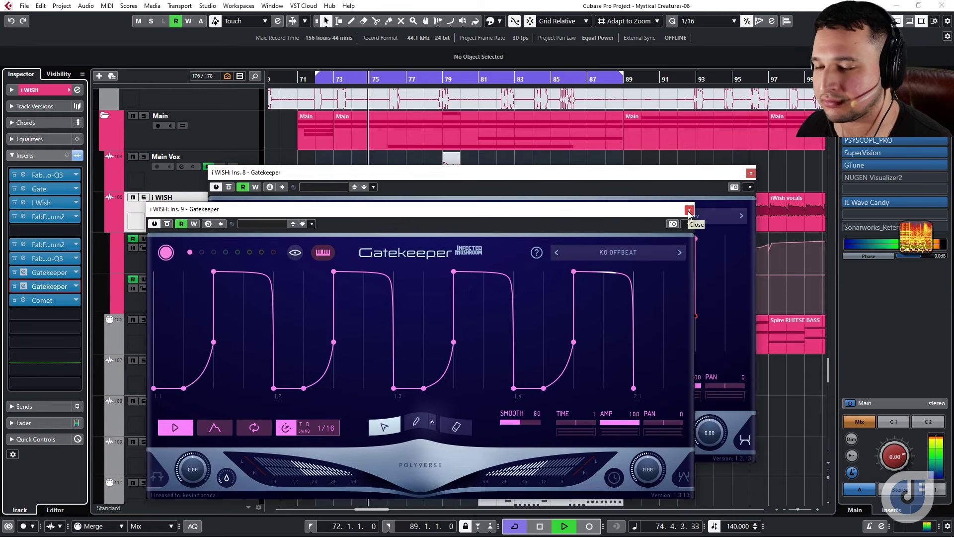
{"action": "left_click", "coordinate": [690, 209]}
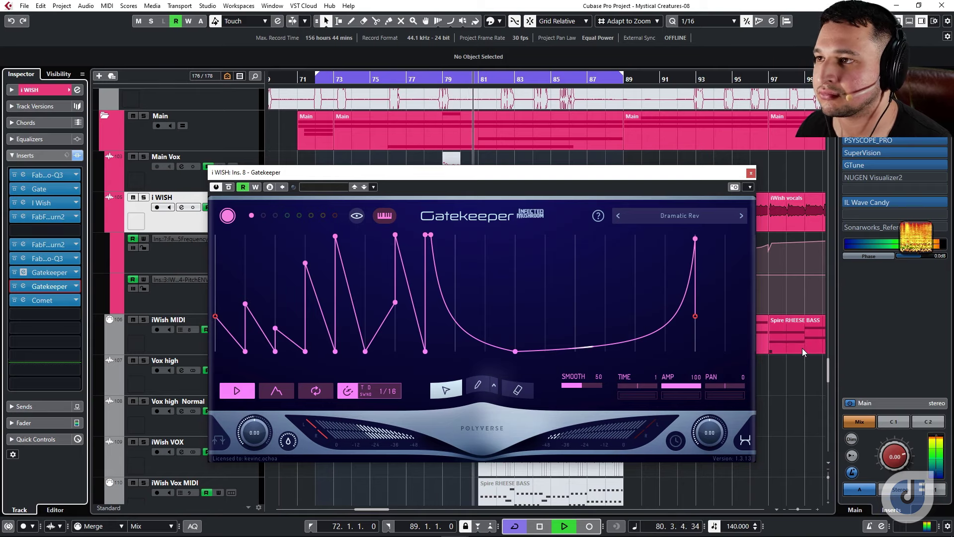
{"action": "key", "text": "space"}
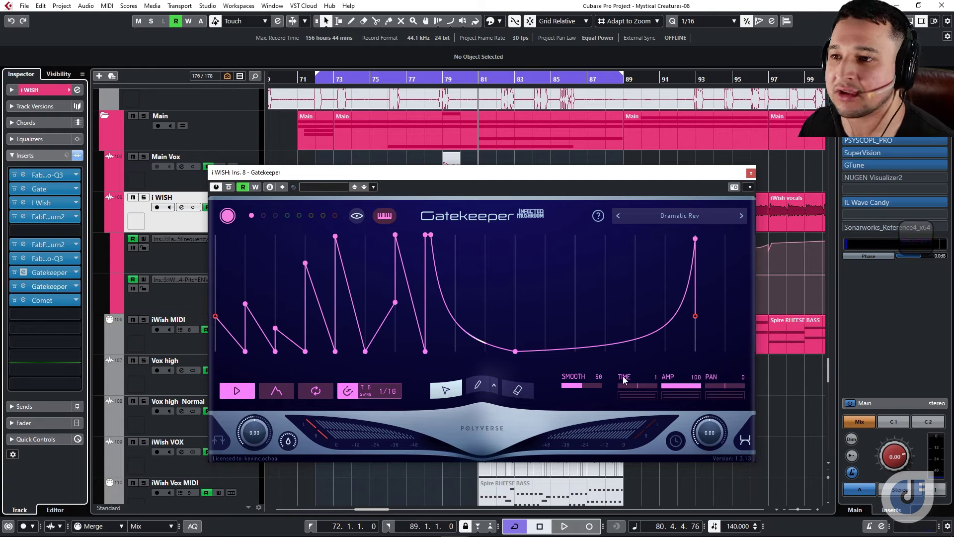
Step: Browse the Rhythmic presets of the insert 8 Gatekeeper and load Dramatic Rev
{"action": "left_click", "coordinate": [687, 217]}
{"action": "mouse_move", "coordinate": [670, 265]}
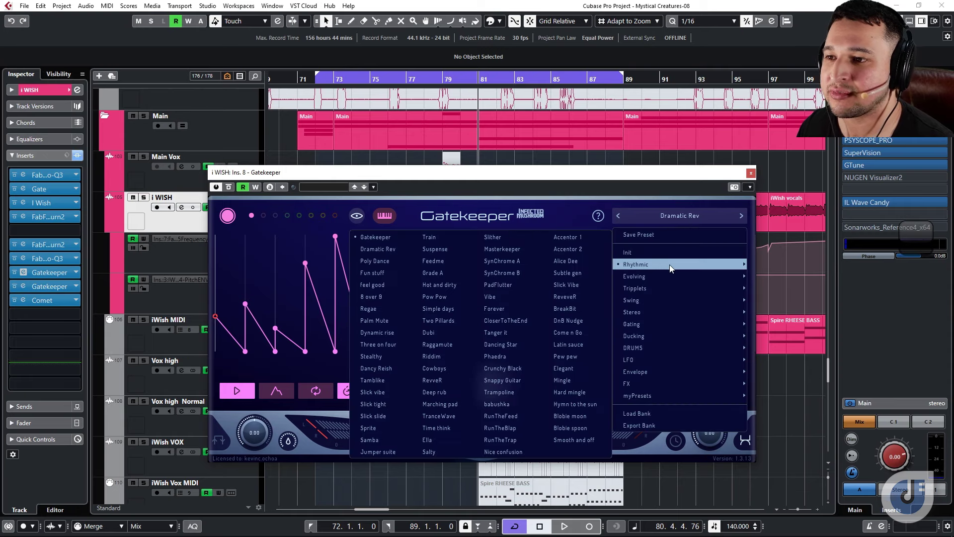
{"action": "left_click", "coordinate": [374, 248]}
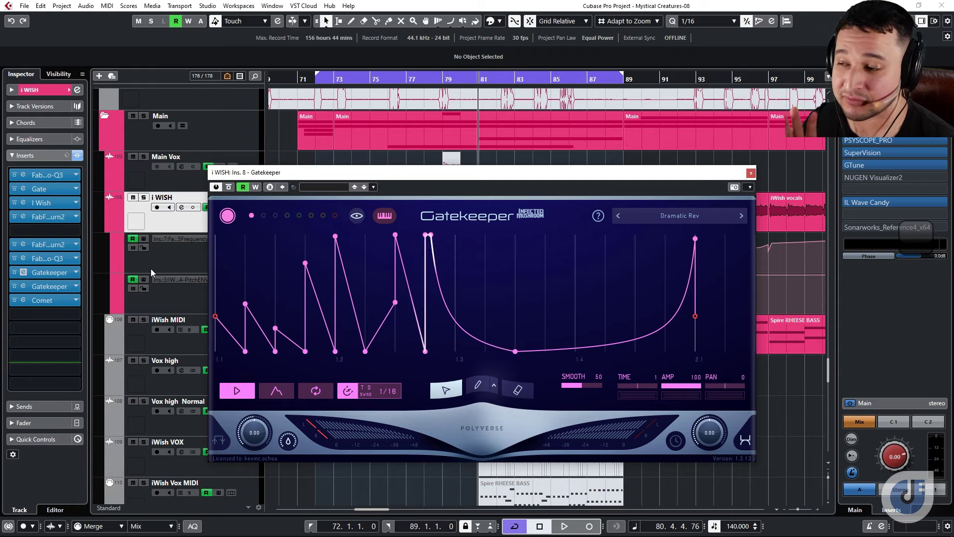
Step: Bypass the insert 8 Gatekeeper and close its editor, with only the insert 9 Gatekeeper editor open
{"action": "left_click", "coordinate": [23, 285]}
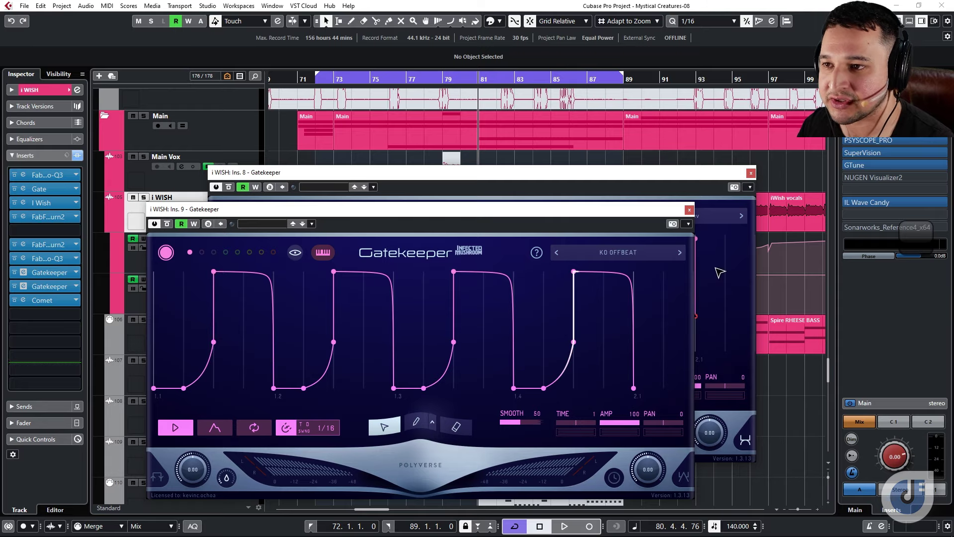
{"action": "left_click", "coordinate": [15, 273]}
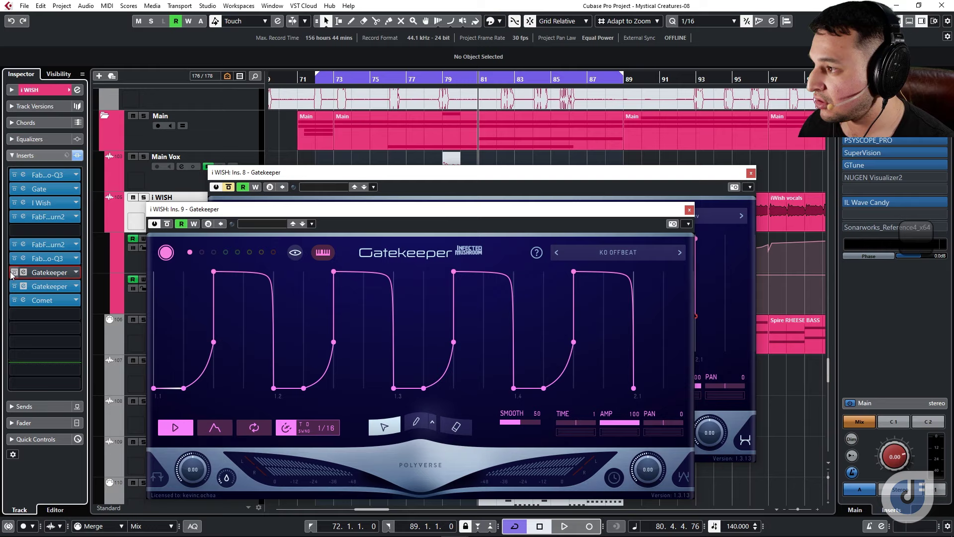
{"action": "left_click", "coordinate": [25, 288]}
{"action": "left_click", "coordinate": [25, 287]}
{"action": "left_click", "coordinate": [750, 172]}
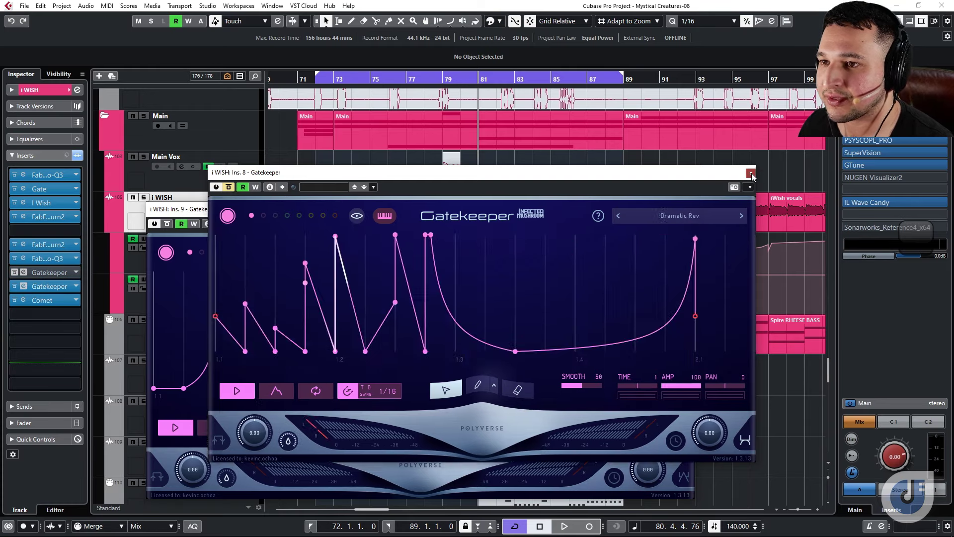
{"action": "left_click", "coordinate": [750, 173]}
Step: Move the insert 9 Gatekeeper editor up and load the Init preset
{"action": "left_click_drag", "start_coordinate": [604, 208], "coordinate": [657, 118]}
{"action": "left_click", "coordinate": [651, 164]}
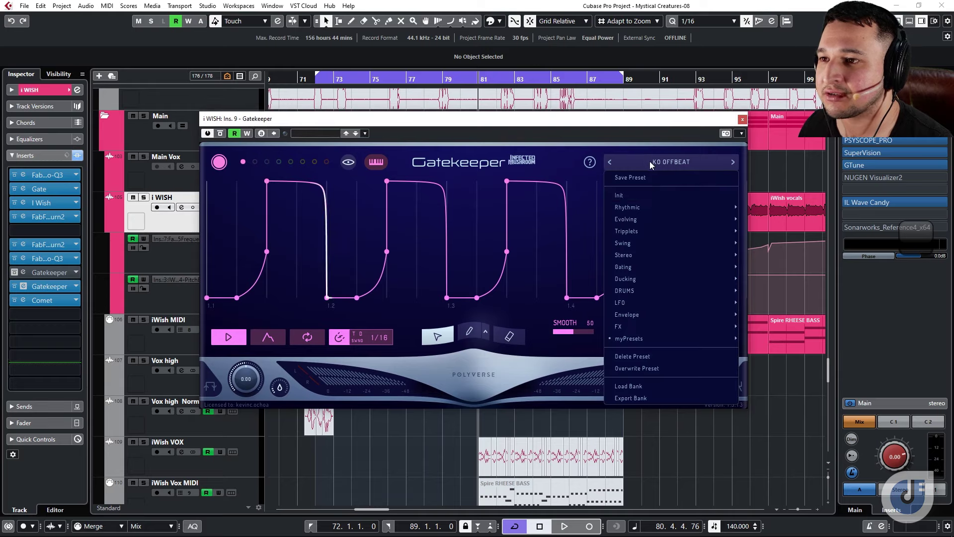
{"action": "left_click", "coordinate": [646, 195]}
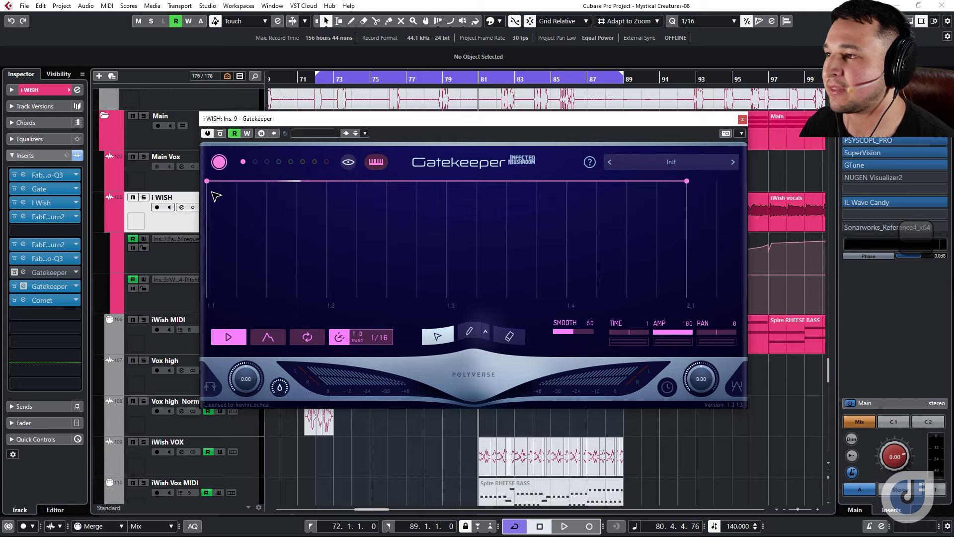
Step: Add a point just after the start of the flat envelope, merge it back into the start during playback, and stop
{"action": "mouse_move", "coordinate": [207, 181]}
{"action": "left_mouse_down"}
{"action": "mouse_move", "coordinate": [209, 228]}
{"action": "mouse_move", "coordinate": [222, 196]}
{"action": "mouse_move", "coordinate": [208, 180]}
{"action": "left_mouse_up"}
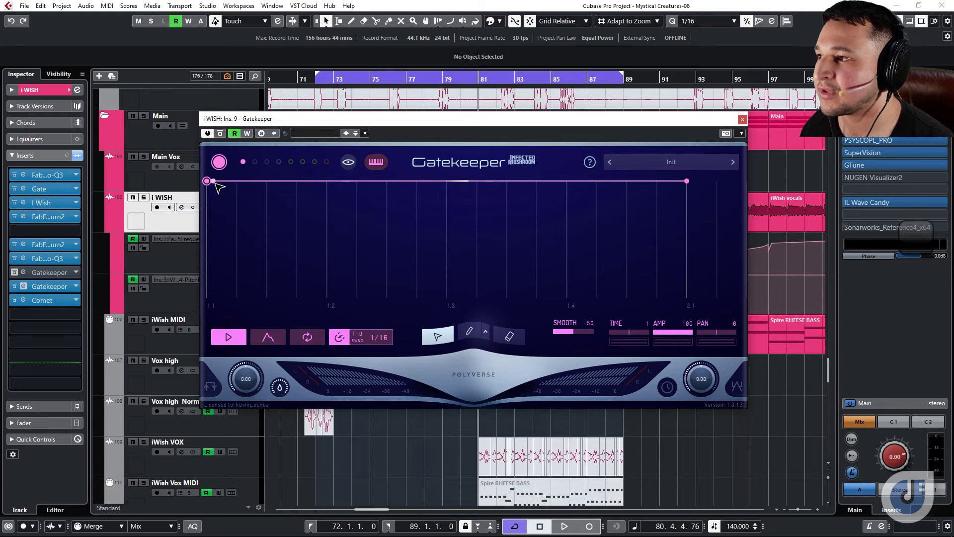
{"action": "key", "text": "space"}
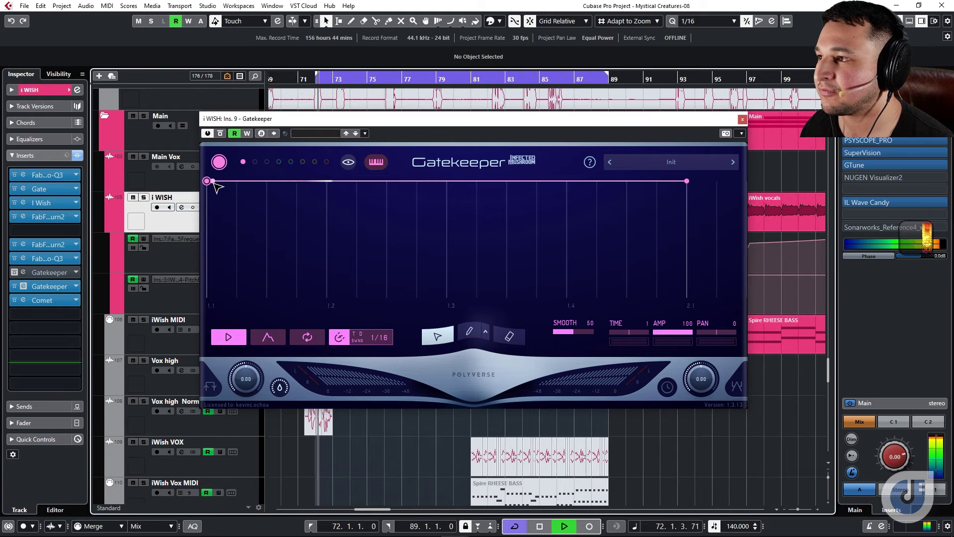
{"action": "mouse_move", "coordinate": [208, 182]}
{"action": "left_mouse_down"}
{"action": "mouse_move", "coordinate": [210, 313]}
{"action": "mouse_move", "coordinate": [194, 239]}
{"action": "mouse_move", "coordinate": [207, 183]}
{"action": "left_mouse_up"}
{"action": "key", "text": "space"}
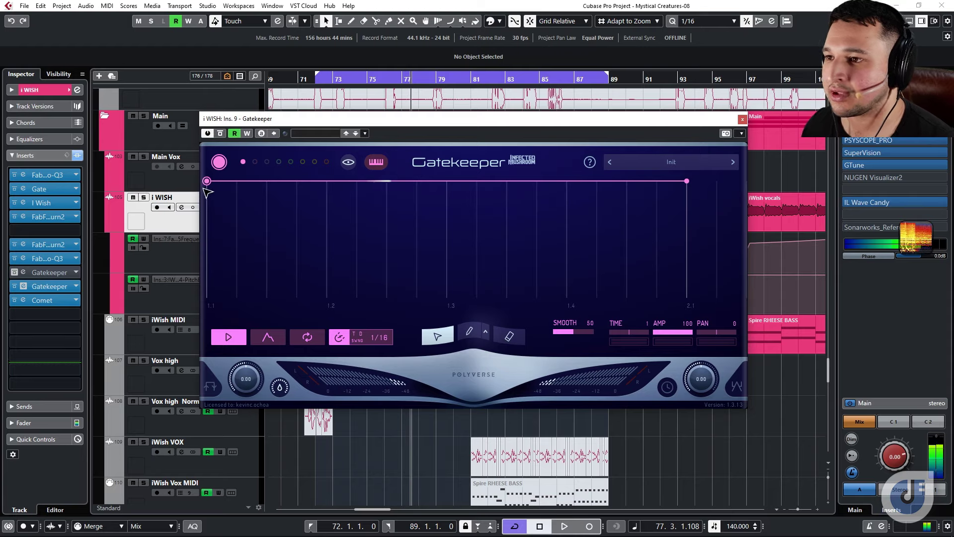
Step: Lower the whole envelope to -inf dB, extend its end to 5.1, and raise a new point at 3.1 to 0 dB
{"action": "mouse_move", "coordinate": [215, 189]}
{"action": "left_click_drag", "start_coordinate": [215, 189], "coordinate": [190, 348]}
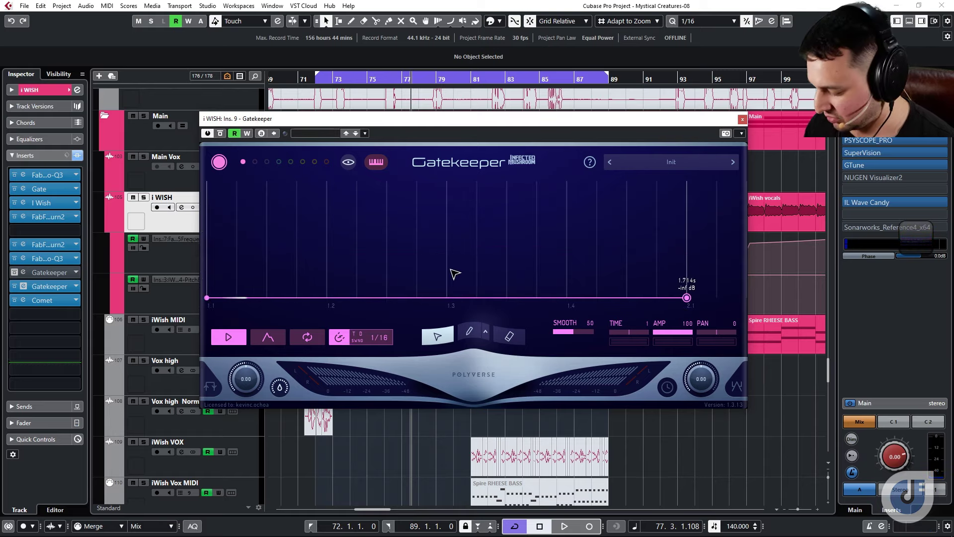
{"action": "scroll", "coordinate": [453, 278], "scroll_direction": "down", "scroll_amount": 5}
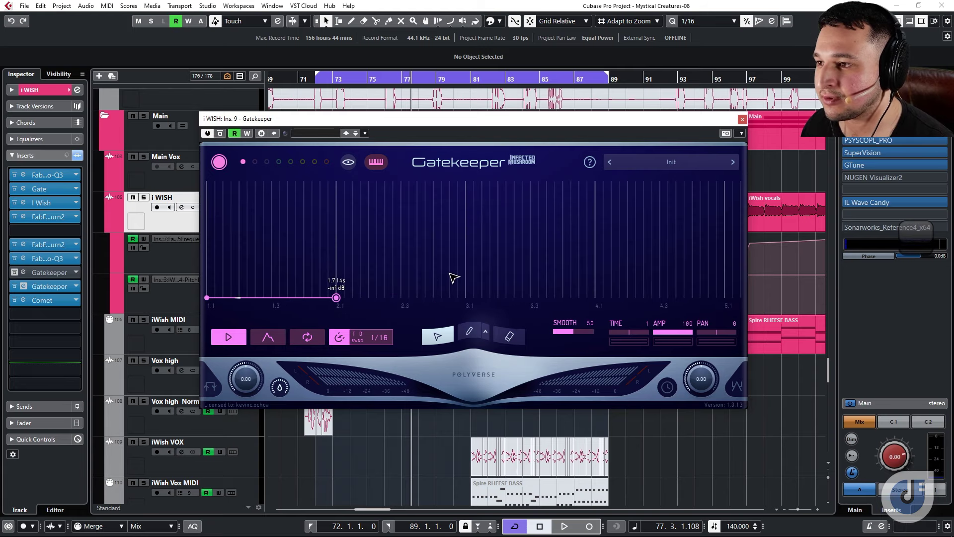
{"action": "left_click_drag", "start_coordinate": [297, 298], "coordinate": [569, 298]}
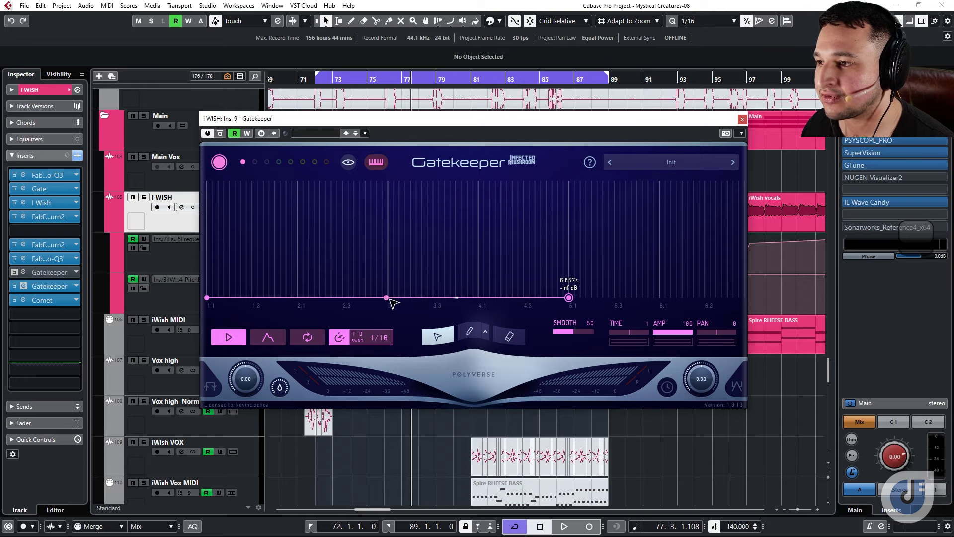
{"action": "left_click_drag", "start_coordinate": [389, 299], "coordinate": [388, 171]}
Step: Play from the loop start at 72.1.1 to hear the triangular volume envelope, and stop
{"action": "left_click", "coordinate": [313, 79]}
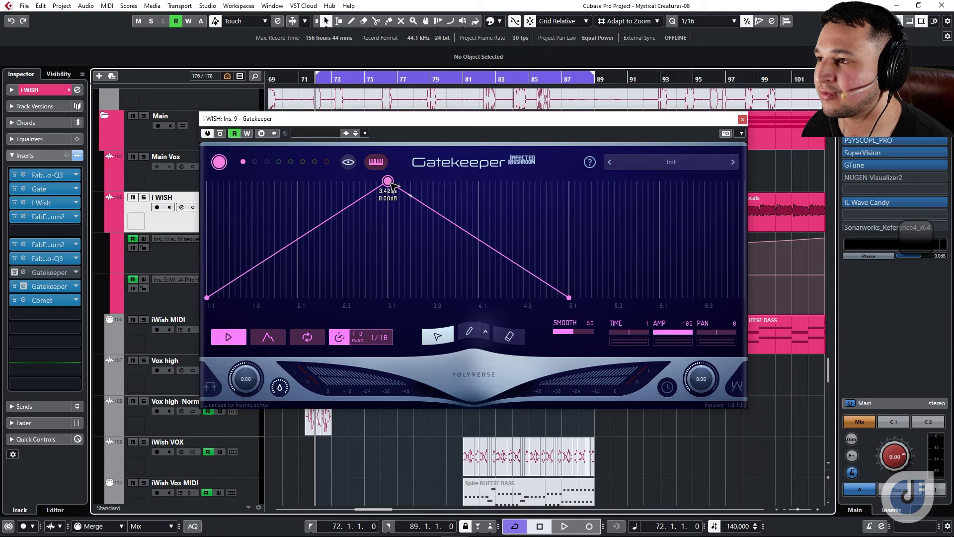
{"action": "key", "text": "space"}
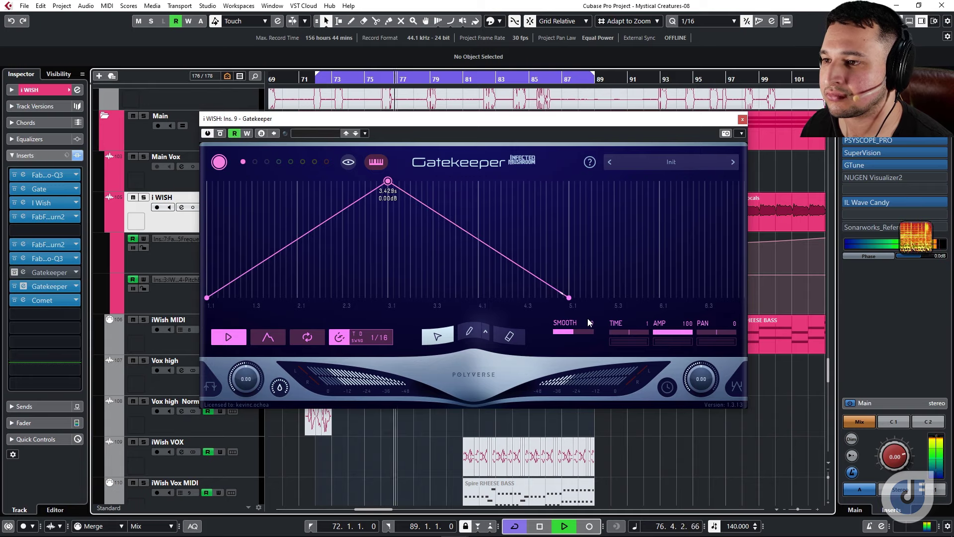
{"action": "key", "text": "space"}
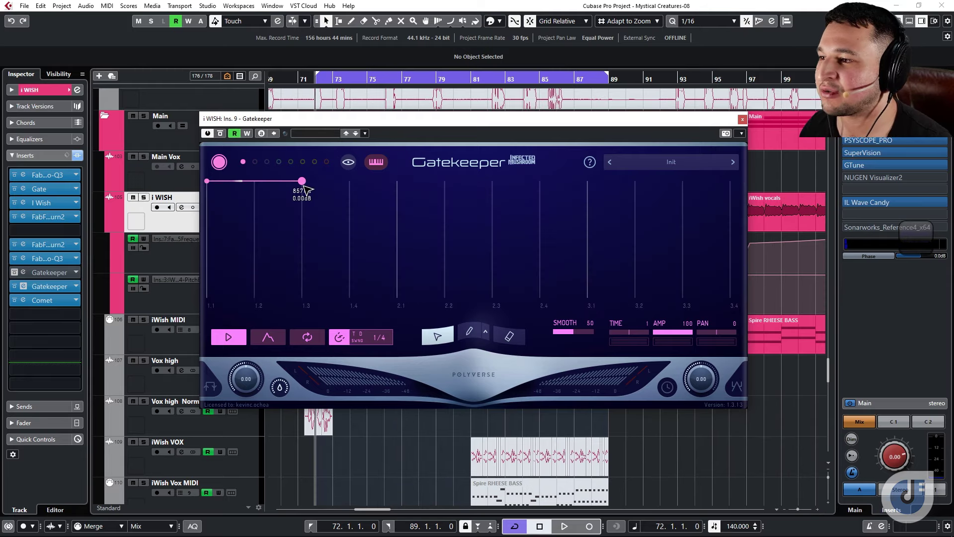
Step: Extend the quarter-note envelope to 3.1 and drop its points on every beat to -inf dB
{"action": "left_click_drag", "start_coordinate": [398, 182], "coordinate": [589, 163]}
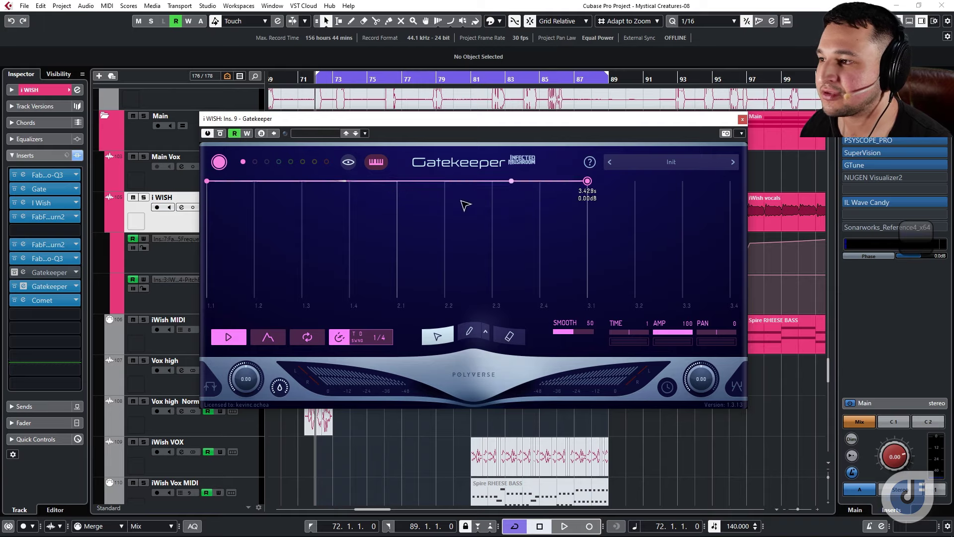
{"action": "left_click_drag", "start_coordinate": [213, 186], "coordinate": [206, 297]}
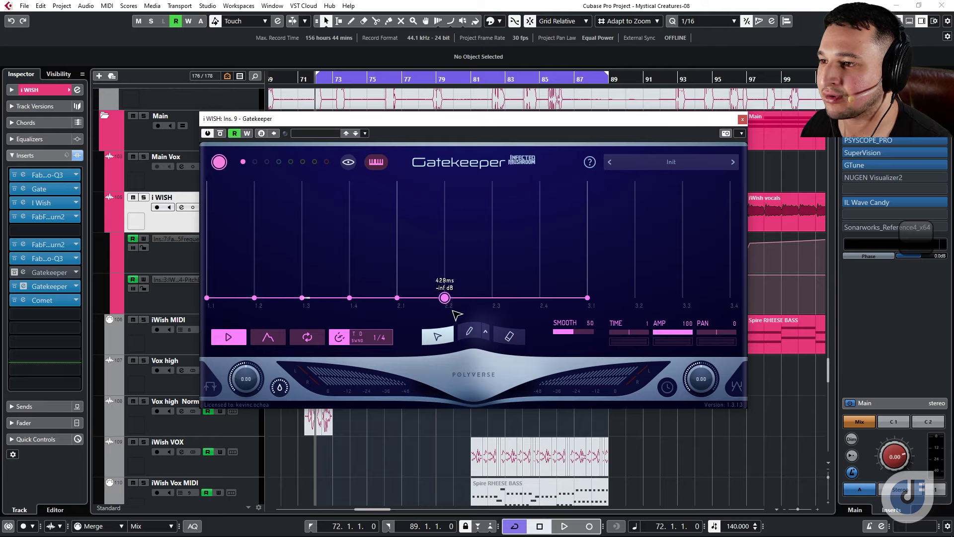
Step: Set the grid to 1/8 and raise a peak of varying height midway between each pair of beat points up to 3.1
{"action": "left_click", "coordinate": [385, 337]}
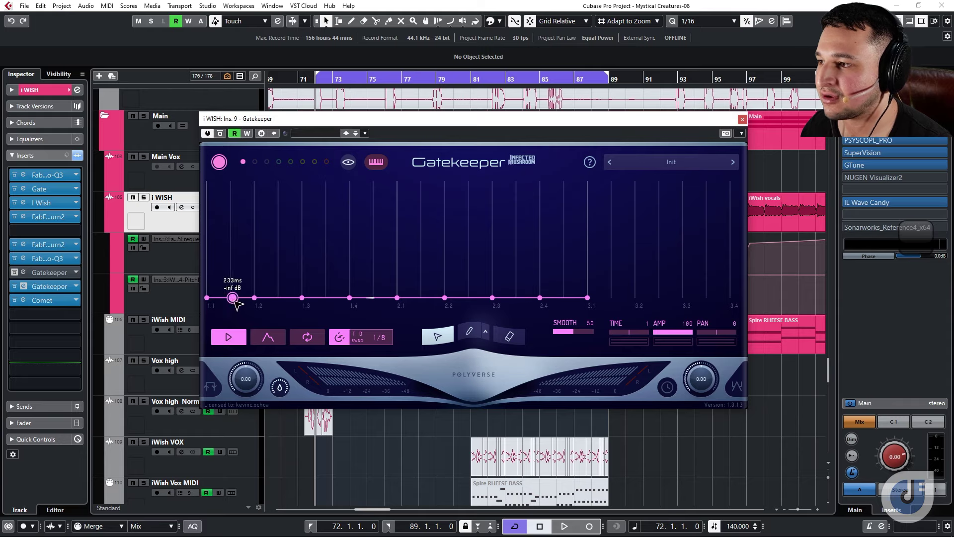
{"action": "left_click_drag", "start_coordinate": [284, 300], "coordinate": [284, 263]}
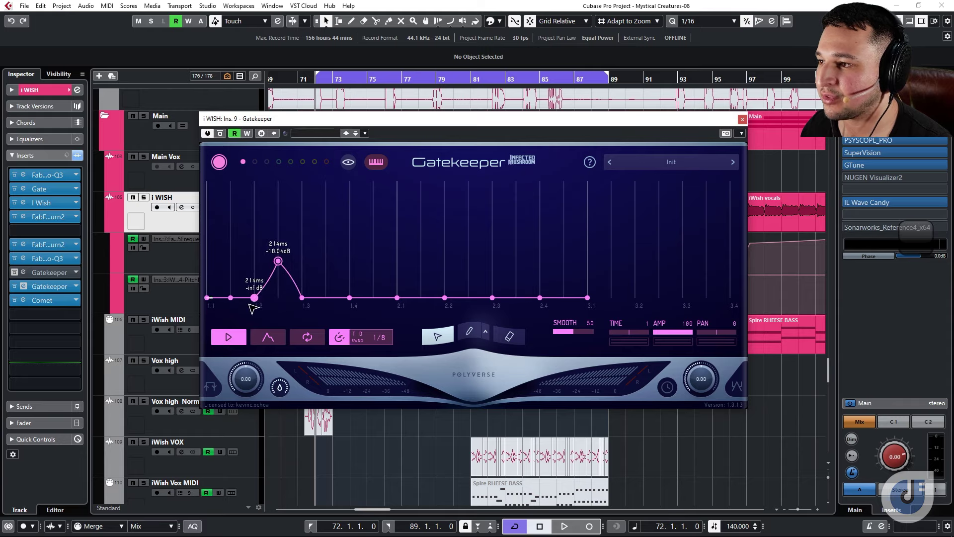
{"action": "left_click_drag", "start_coordinate": [238, 295], "coordinate": [238, 265]}
{"action": "left_click_drag", "start_coordinate": [325, 298], "coordinate": [326, 180]}
{"action": "left_click_drag", "start_coordinate": [374, 298], "coordinate": [373, 180]}
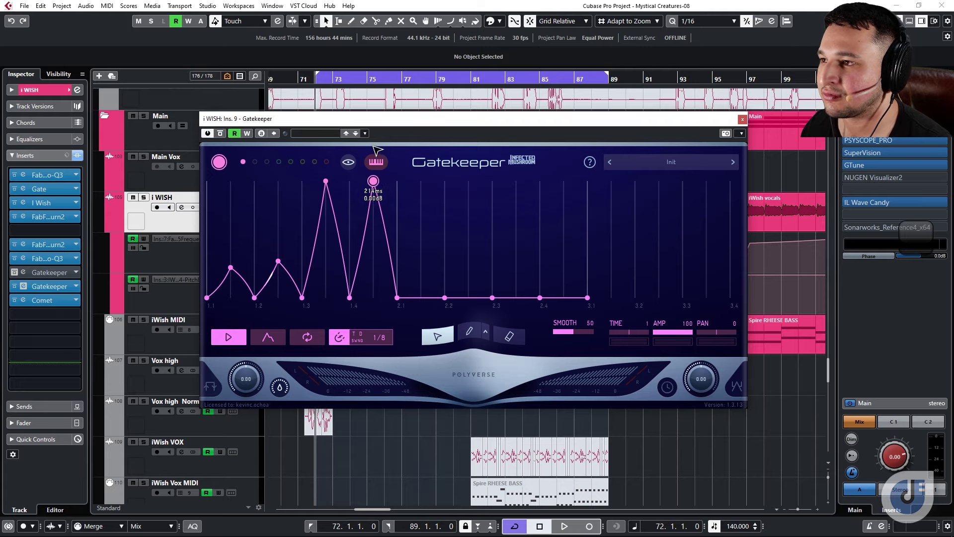
{"action": "left_click_drag", "start_coordinate": [421, 298], "coordinate": [421, 180]}
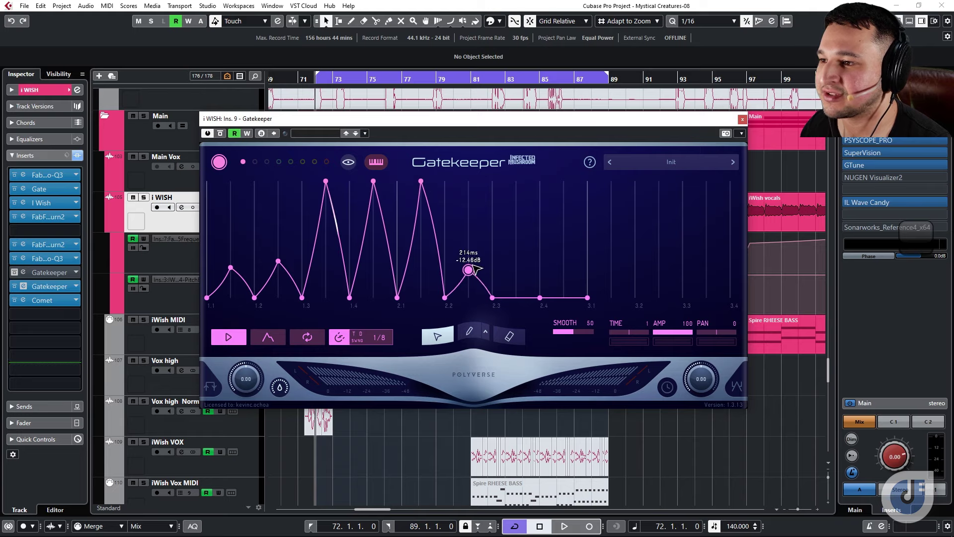
{"action": "left_click_drag", "start_coordinate": [468, 270], "coordinate": [468, 249]}
{"action": "left_click_drag", "start_coordinate": [518, 298], "coordinate": [528, 250]}
{"action": "left_click_drag", "start_coordinate": [563, 298], "coordinate": [564, 244]}
Step: Select the envelope's upper points together and raise all eight peaks to 0 dB
{"action": "left_click_drag", "start_coordinate": [673, 262], "coordinate": [103, 156]}
{"action": "left_click", "coordinate": [630, 227]}
{"action": "left_click_drag", "start_coordinate": [632, 173], "coordinate": [233, 192]}
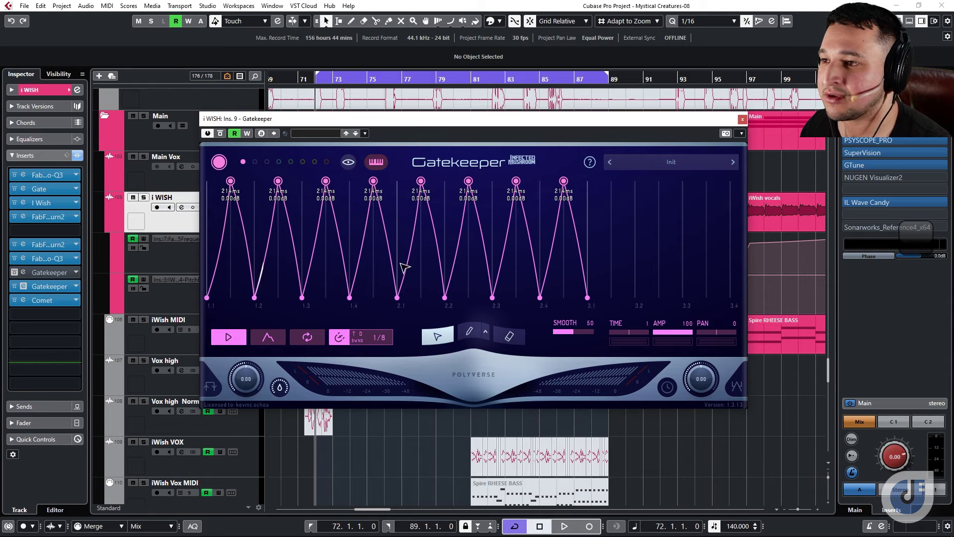
Step: Select all of the envelope's points and bend the rising and falling segments together into inward curves between beats and peaks
{"action": "left_click", "coordinate": [696, 232]}
{"action": "left_click_drag", "start_coordinate": [692, 301], "coordinate": [3, 131]}
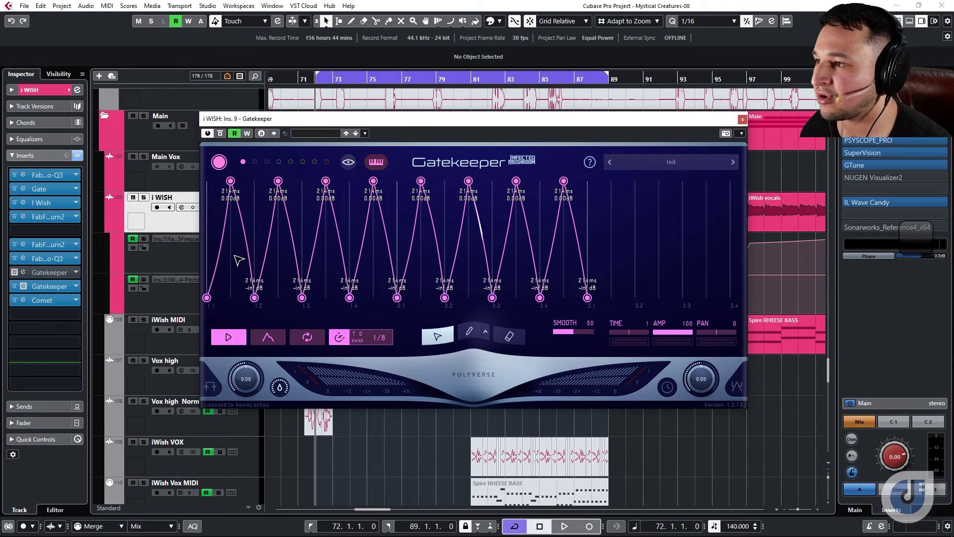
{"action": "left_click_drag", "start_coordinate": [225, 256], "coordinate": [304, 291]}
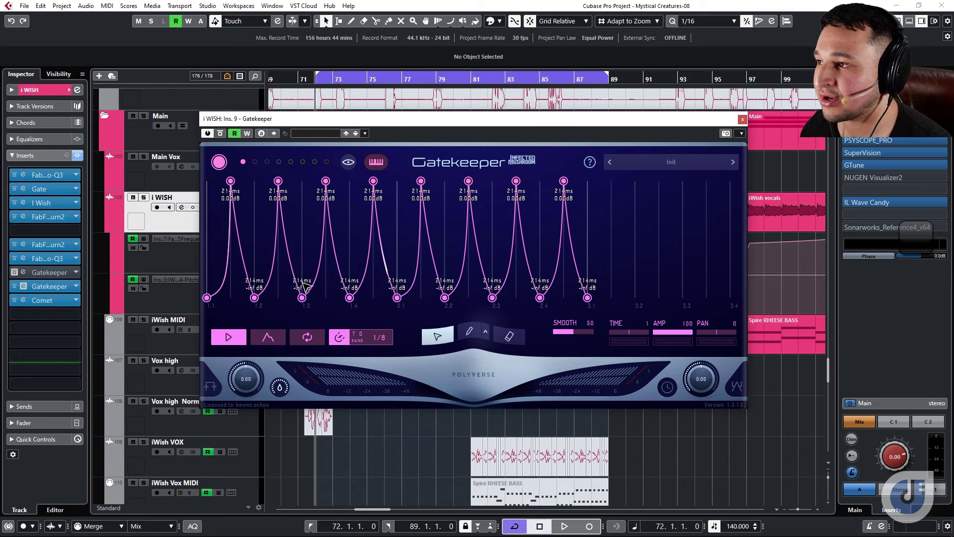
Step: Deselect the points and bend each of the eight falling segments outward so the level holds high before dropping
{"action": "right_click", "coordinate": [255, 228]}
{"action": "left_click", "coordinate": [736, 228]}
{"action": "left_click_drag", "start_coordinate": [243, 257], "coordinate": [313, 176]}
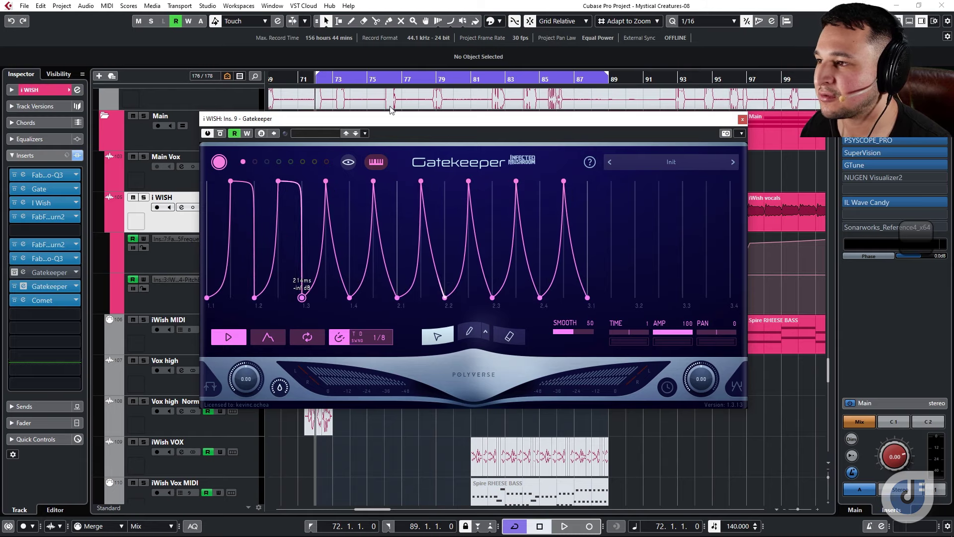
{"action": "left_click_drag", "start_coordinate": [334, 242], "coordinate": [380, 174]}
{"action": "left_click_drag", "start_coordinate": [381, 241], "coordinate": [423, 177]}
{"action": "left_click_drag", "start_coordinate": [427, 240], "coordinate": [470, 177]}
{"action": "left_click_drag", "start_coordinate": [475, 240], "coordinate": [518, 177]}
{"action": "left_click_drag", "start_coordinate": [529, 257], "coordinate": [616, 156]}
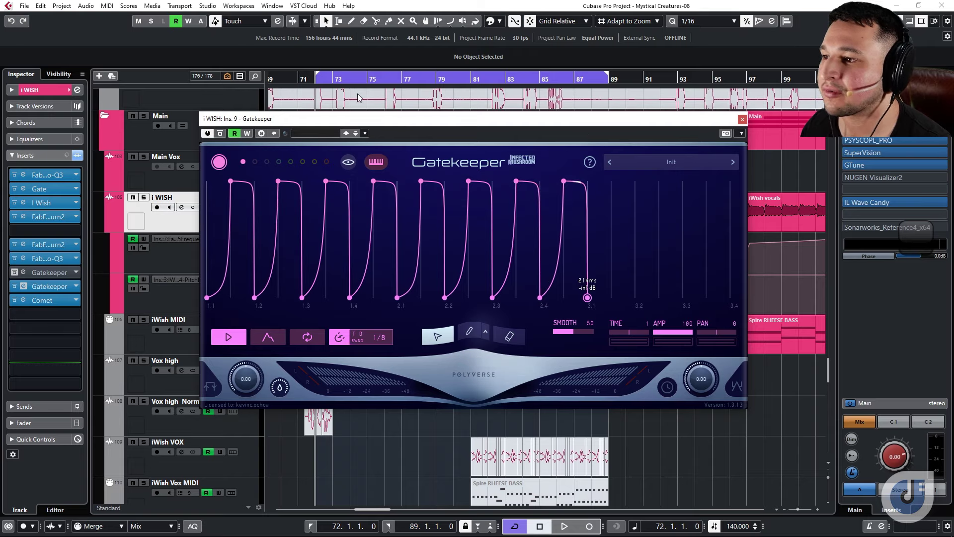
Step: Play the loop while lowering all peaks together to -1.89 dB and returning them to 0 dB, and stop
{"action": "key", "text": "space"}
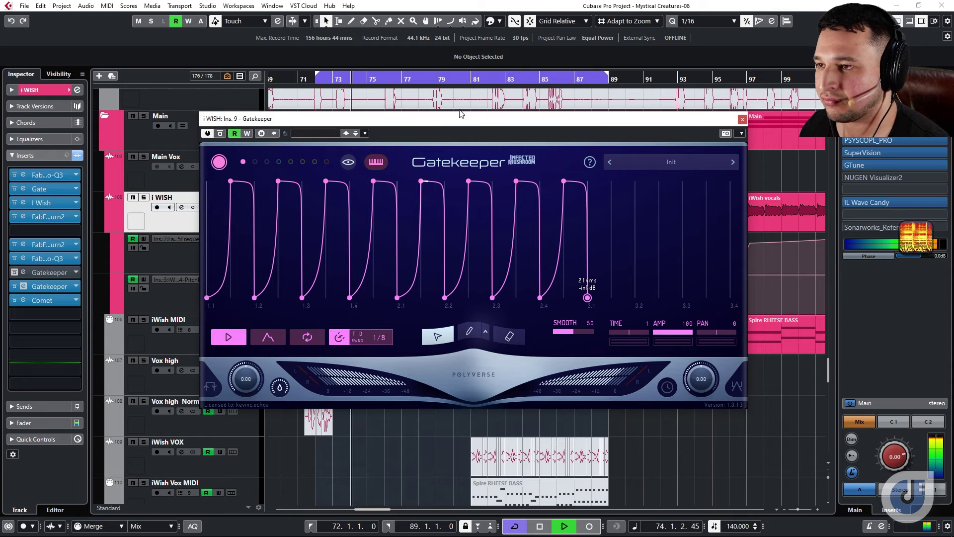
{"action": "left_click_drag", "start_coordinate": [661, 313], "coordinate": [222, 174]}
{"action": "left_click_drag", "start_coordinate": [563, 187], "coordinate": [563, 204]}
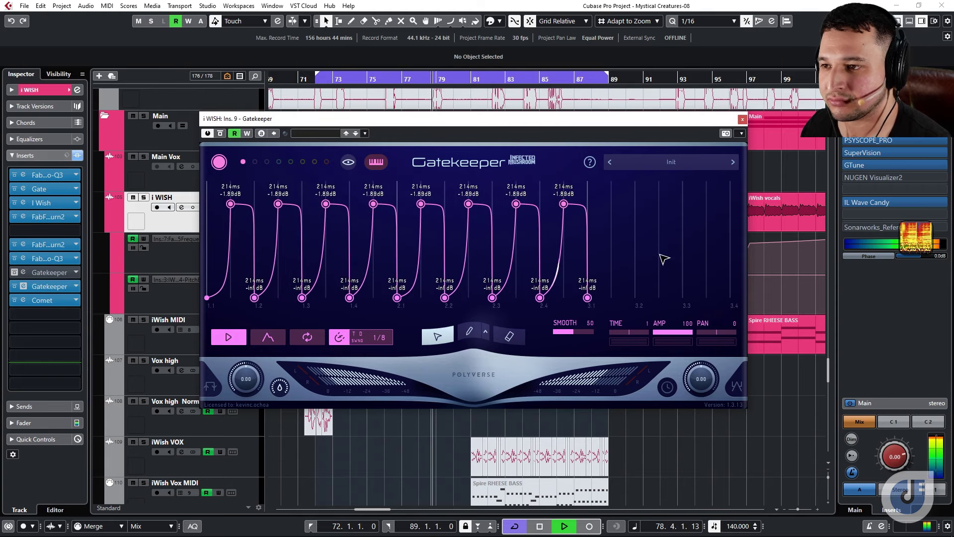
{"action": "left_click_drag", "start_coordinate": [563, 205], "coordinate": [565, 180]}
{"action": "key", "text": "space"}
Step: Raise the envelope's lower points together to about -9 dB and play the loop to hear the shallower gating
{"action": "mouse_move", "coordinate": [540, 216]}
{"action": "left_mouse_down"}
{"action": "mouse_move", "coordinate": [541, 225]}
{"action": "mouse_move", "coordinate": [540, 213]}
{"action": "left_mouse_up"}
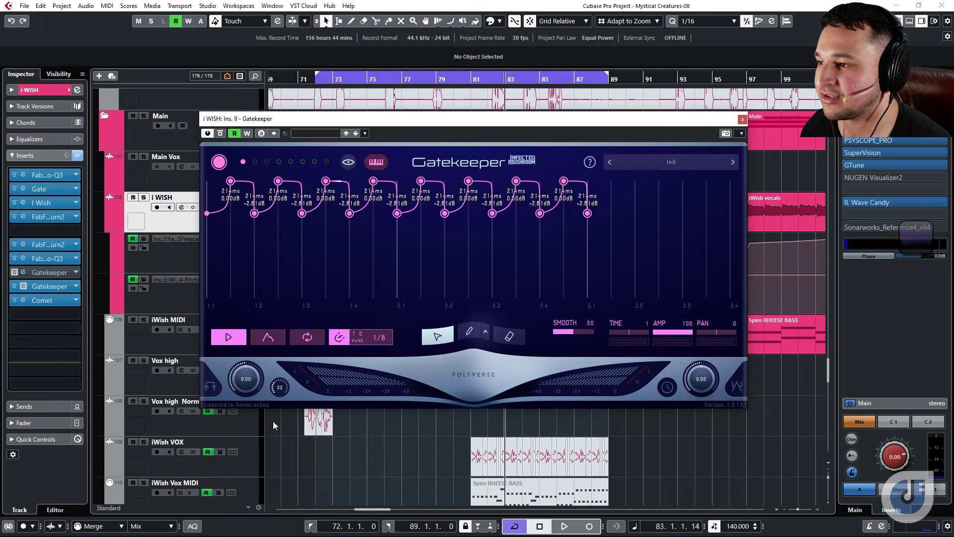
{"action": "mouse_move", "coordinate": [675, 252]}
{"action": "left_mouse_down"}
{"action": "mouse_move", "coordinate": [273, 218]}
{"action": "mouse_move", "coordinate": [199, 185]}
{"action": "mouse_move", "coordinate": [208, 276]}
{"action": "left_mouse_up"}
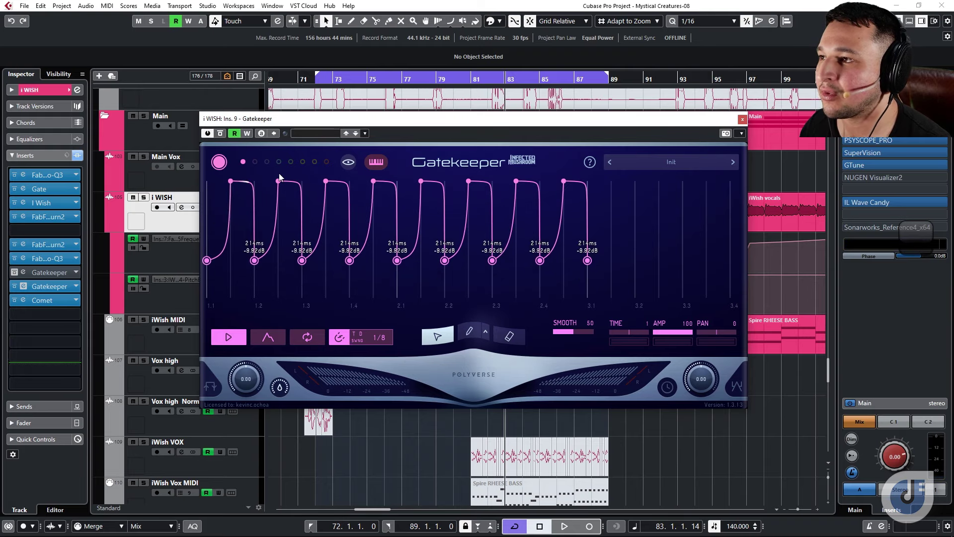
{"action": "key", "text": "space"}
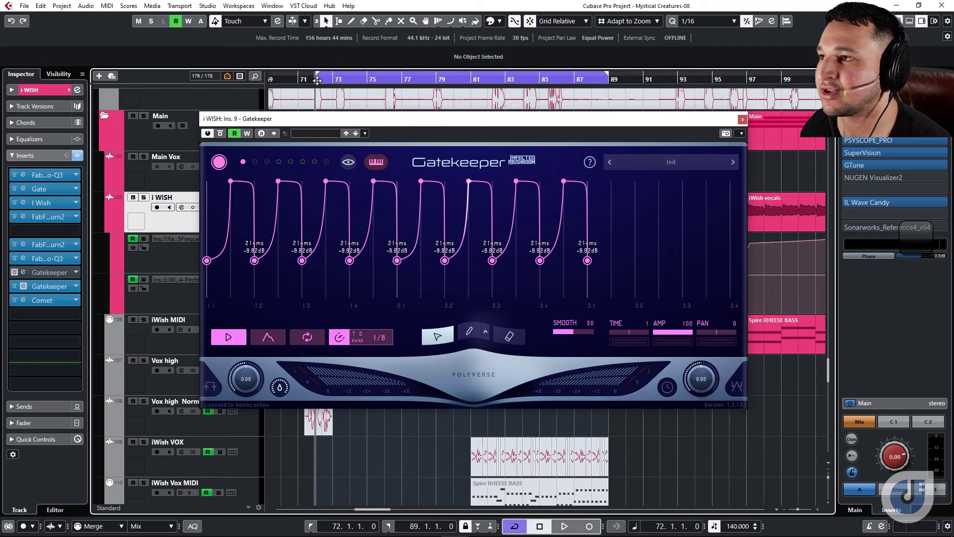
{"action": "mouse_move", "coordinate": [207, 260]}
{"action": "left_mouse_down"}
{"action": "mouse_move", "coordinate": [200, 241]}
{"action": "mouse_move", "coordinate": [203, 254]}
{"action": "mouse_move", "coordinate": [209, 248]}
{"action": "mouse_move", "coordinate": [219, 260]}
{"action": "left_mouse_up"}
{"action": "key", "text": "space"}
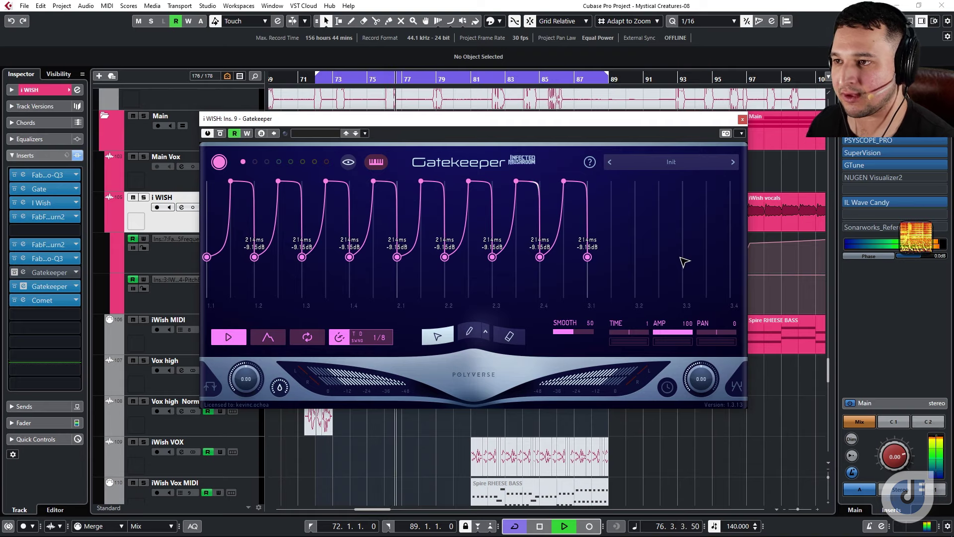
{"action": "key", "text": "space"}
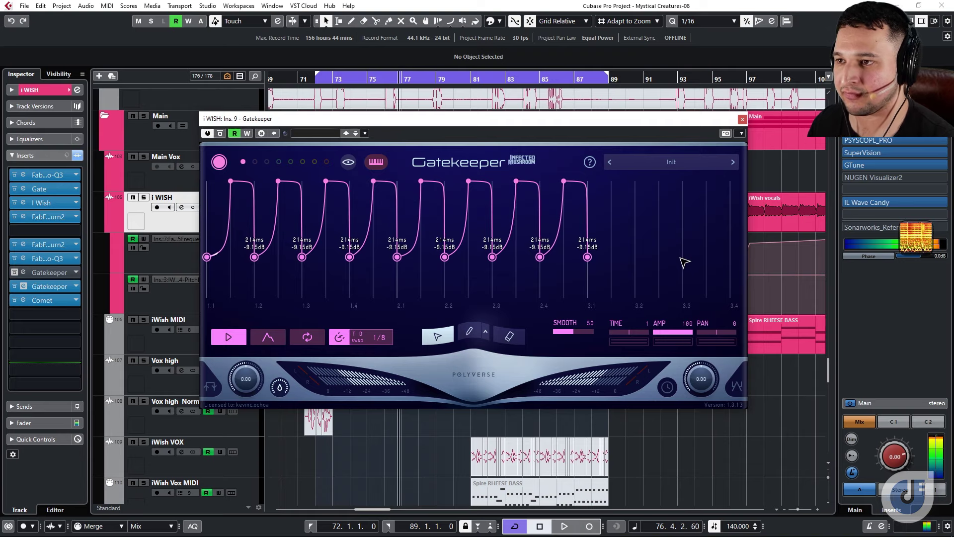
Step: Draw a high-to-low square step in every 1/8 division of the envelope up to 3.1, and audition it from 72.1.1
{"action": "left_click", "coordinate": [467, 333]}
{"action": "mouse_move", "coordinate": [252, 188]}
{"action": "left_mouse_down"}
{"action": "mouse_move", "coordinate": [228, 188]}
{"action": "mouse_move", "coordinate": [575, 168]}
{"action": "mouse_move", "coordinate": [504, 186]}
{"action": "mouse_move", "coordinate": [230, 178]}
{"action": "left_mouse_up"}
{"action": "left_click", "coordinate": [441, 244]}
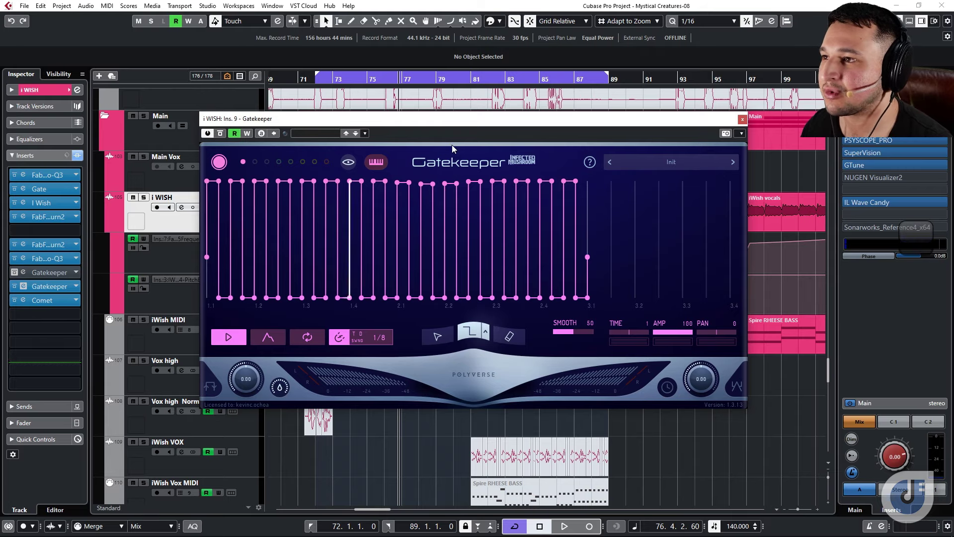
{"action": "left_click", "coordinate": [314, 76]}
{"action": "key", "text": "space"}
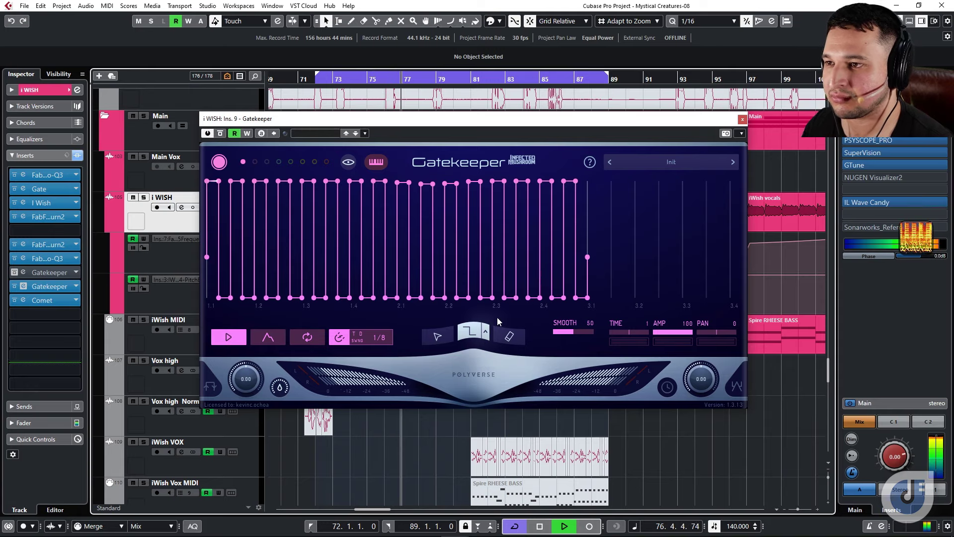
{"action": "key", "text": "space"}
Step: Display the available drawing shapes and set Gatekeeper's Smooth amount to 58
{"action": "left_click", "coordinate": [485, 331]}
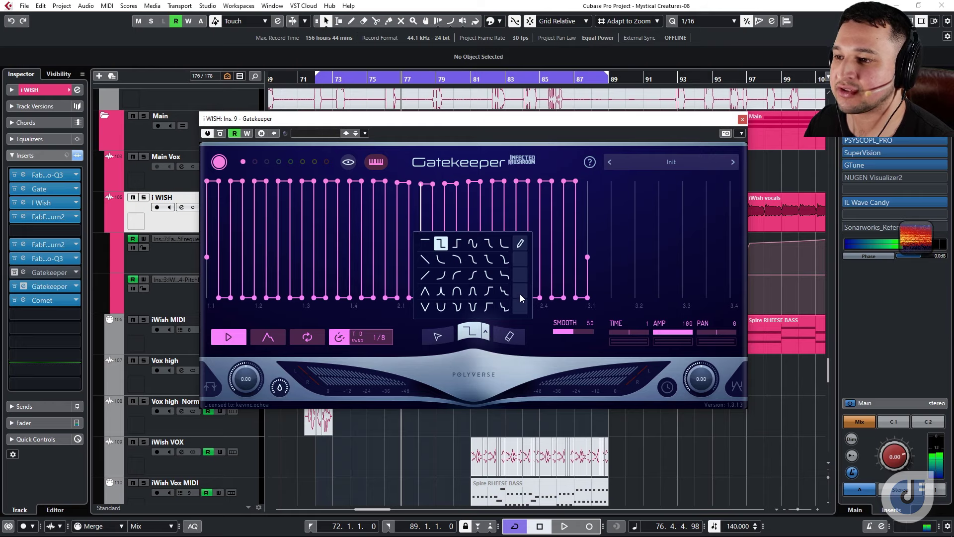
{"action": "left_click_drag", "start_coordinate": [550, 335], "coordinate": [588, 332]}
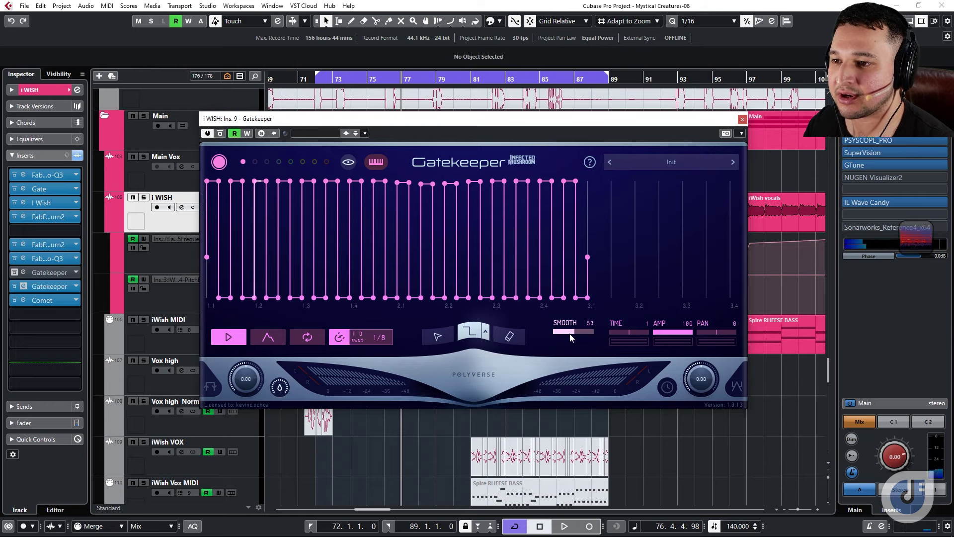
{"action": "left_click", "coordinate": [716, 340]}
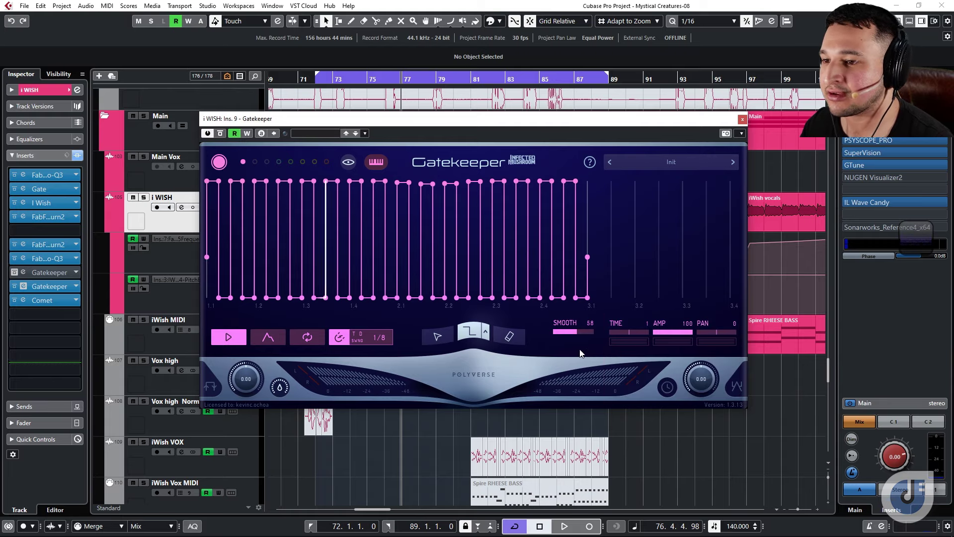
Step: Close the plug-in window and bypass the second Gatekeeper insert on the i WISH track
{"action": "left_click", "coordinate": [748, 118]}
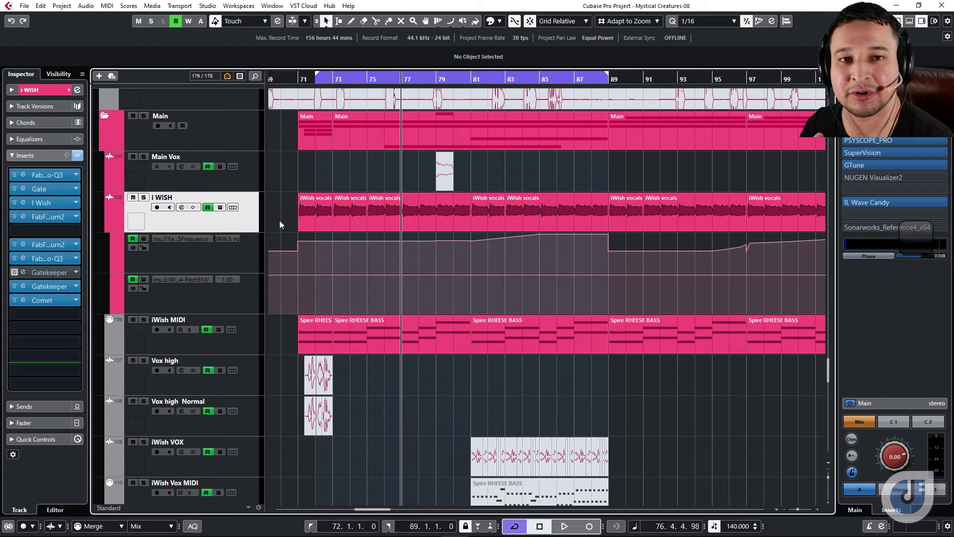
{"action": "left_click", "coordinate": [15, 286]}
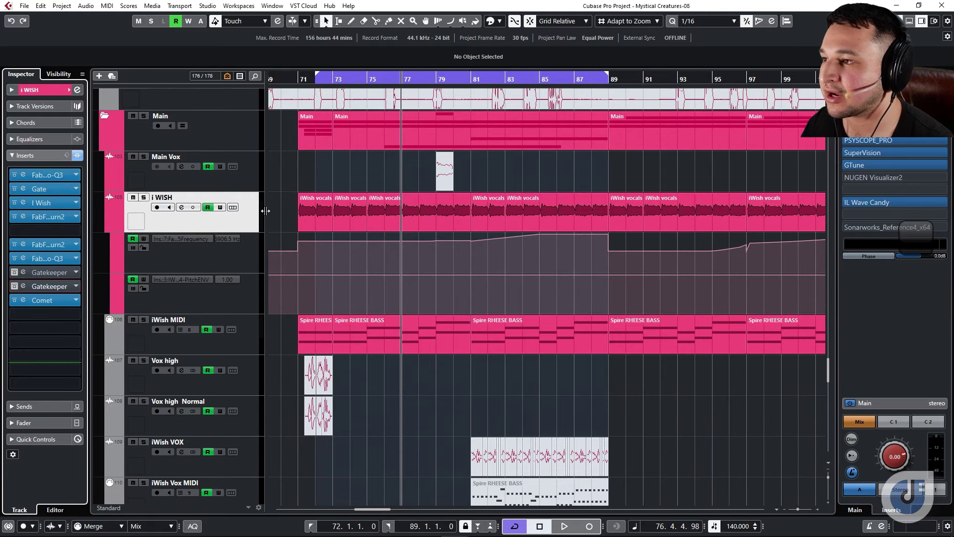
Step: Find the 14 VOX 1 group channel and open the Gatekeeper on its first insert
{"action": "scroll", "coordinate": [366, 257], "scroll_direction": "up", "scroll_amount": 20}
{"action": "scroll", "coordinate": [366, 258], "scroll_direction": "up", "scroll_amount": 8}
{"action": "scroll", "coordinate": [364, 266], "scroll_direction": "down", "scroll_amount": 8}
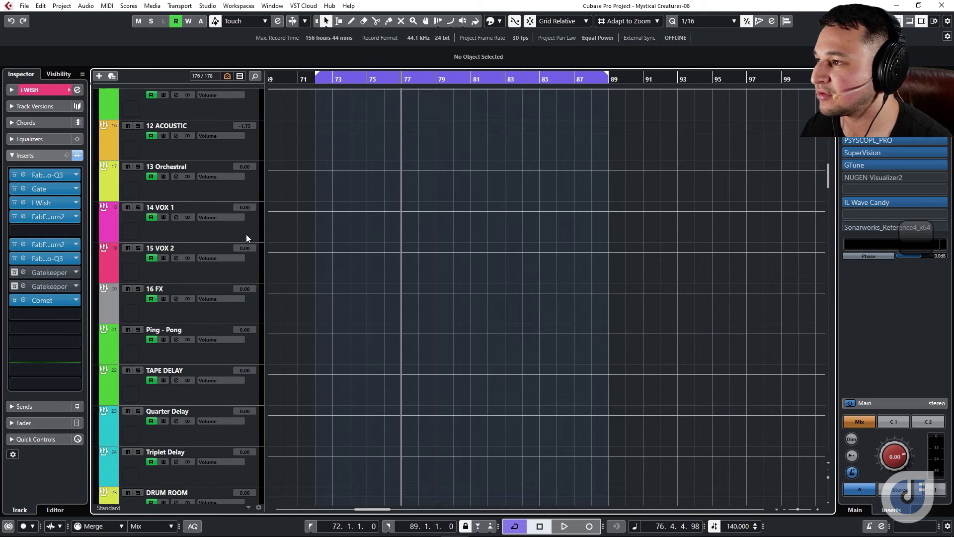
{"action": "left_click", "coordinate": [247, 238]}
{"action": "left_click", "coordinate": [22, 143]}
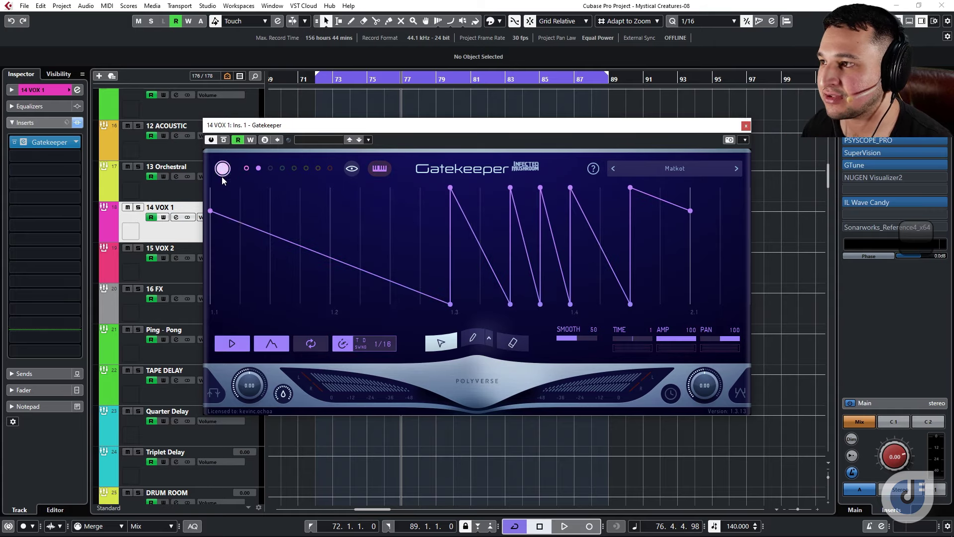
Step: Examine the Pan settings of the second and first envelopes in the Matkot preset, and return the playhead to 72.1.1
{"action": "double_click", "coordinate": [259, 229]}
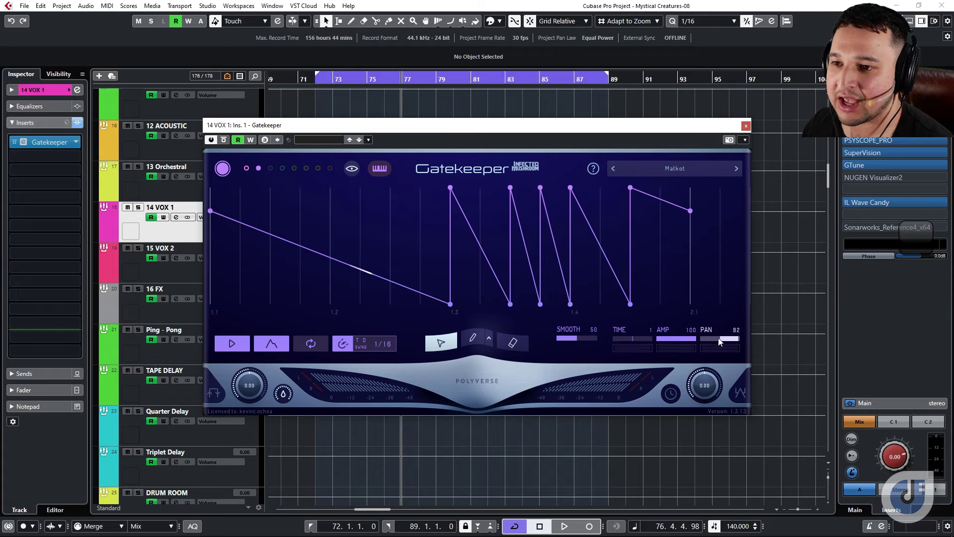
{"action": "left_click", "coordinate": [246, 169]}
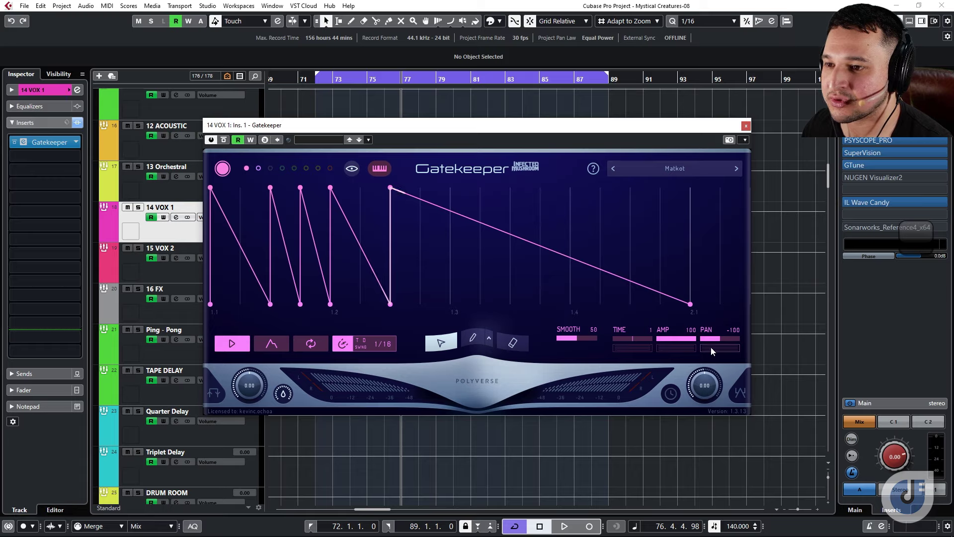
{"action": "left_click_drag", "start_coordinate": [709, 343], "coordinate": [700, 343]}
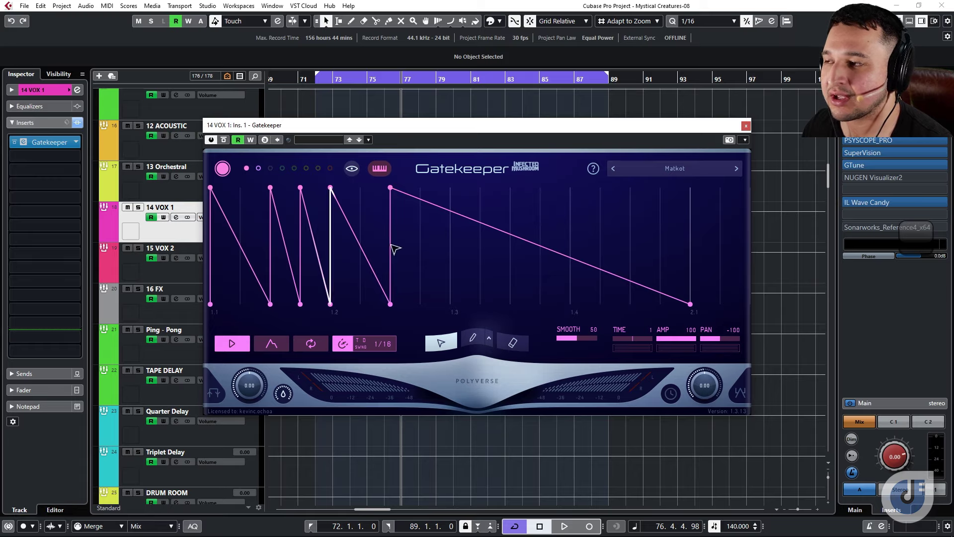
{"action": "left_click", "coordinate": [315, 82]}
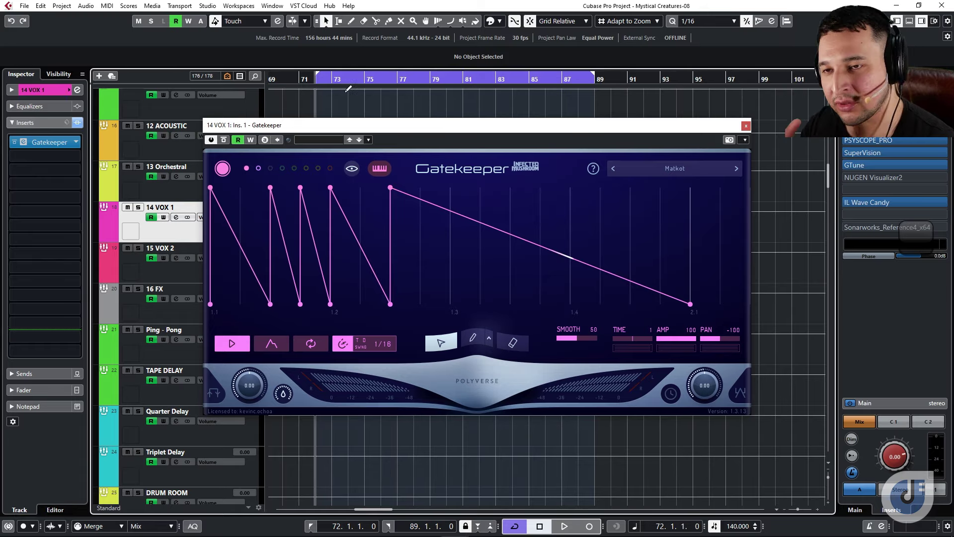
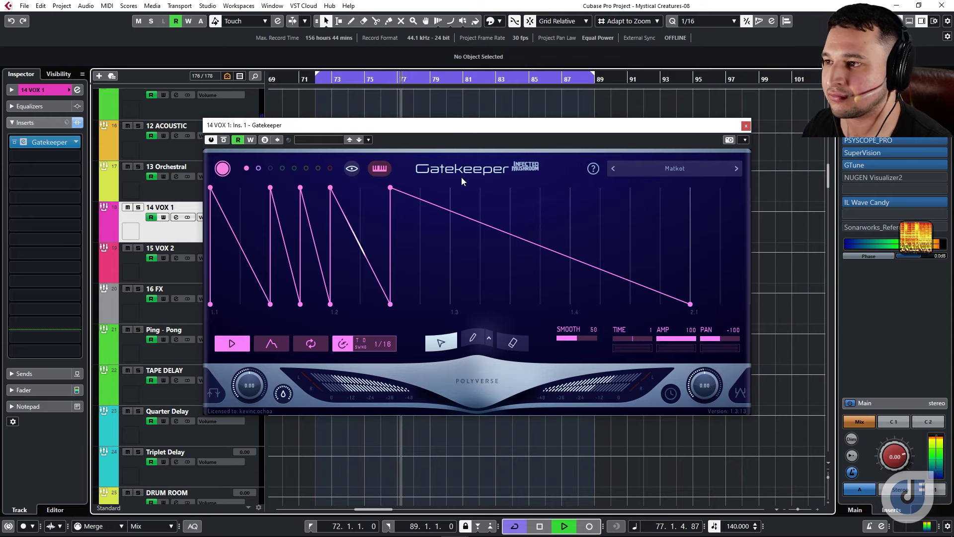
Step: Switch to the second envelope and raise its point at 1.3 to 0.00 dB, forming a long ramp up from the start
{"action": "left_click", "coordinate": [258, 168]}
{"action": "left_click_drag", "start_coordinate": [212, 234], "coordinate": [213, 310]}
{"action": "left_click_drag", "start_coordinate": [453, 307], "coordinate": [450, 185]}
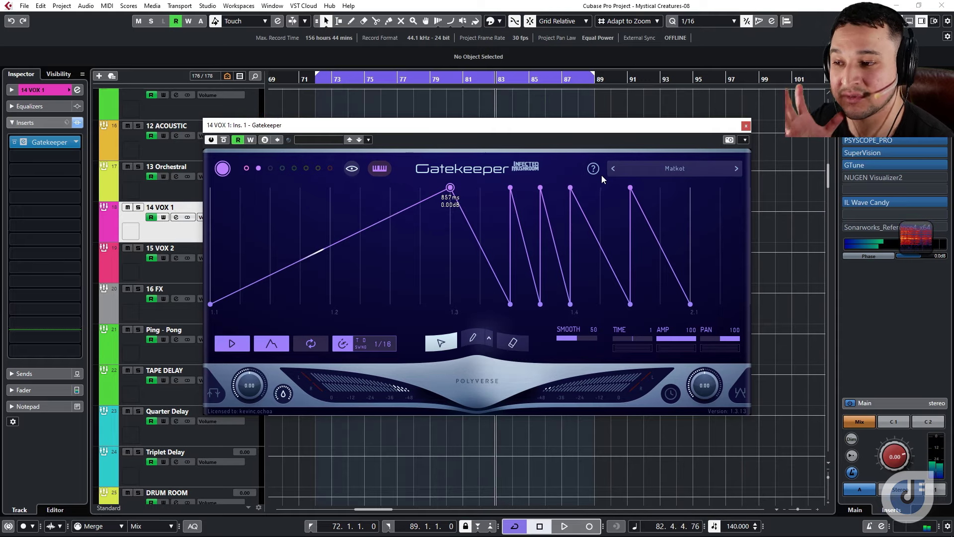
Step: Choose the sine wave as the drawing shape and set the second envelope's grid to 1/2
{"action": "left_click", "coordinate": [489, 339]}
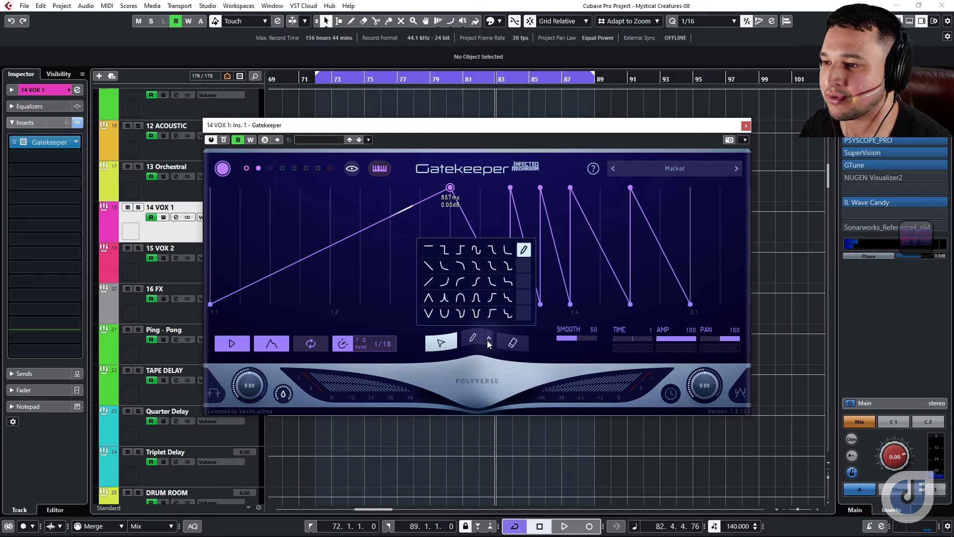
{"action": "left_click", "coordinate": [465, 296]}
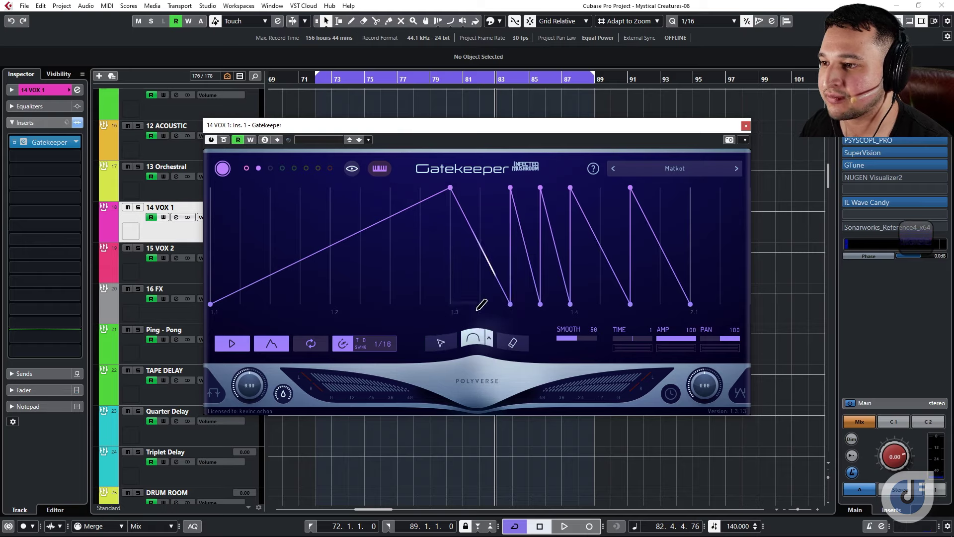
{"action": "left_click", "coordinate": [489, 339]}
{"action": "left_click", "coordinate": [477, 253]}
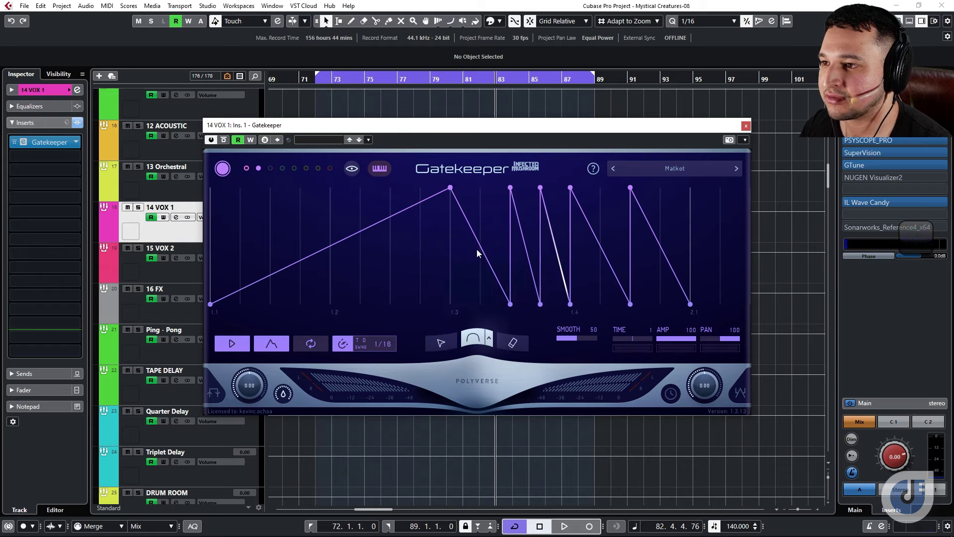
{"action": "left_click", "coordinate": [383, 344]}
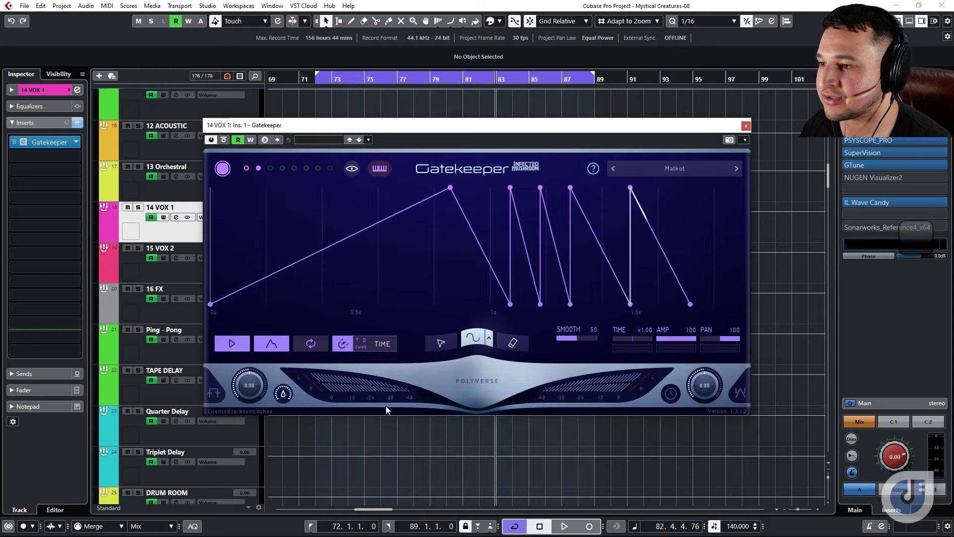
{"action": "left_click_drag", "start_coordinate": [386, 406], "coordinate": [386, 368]}
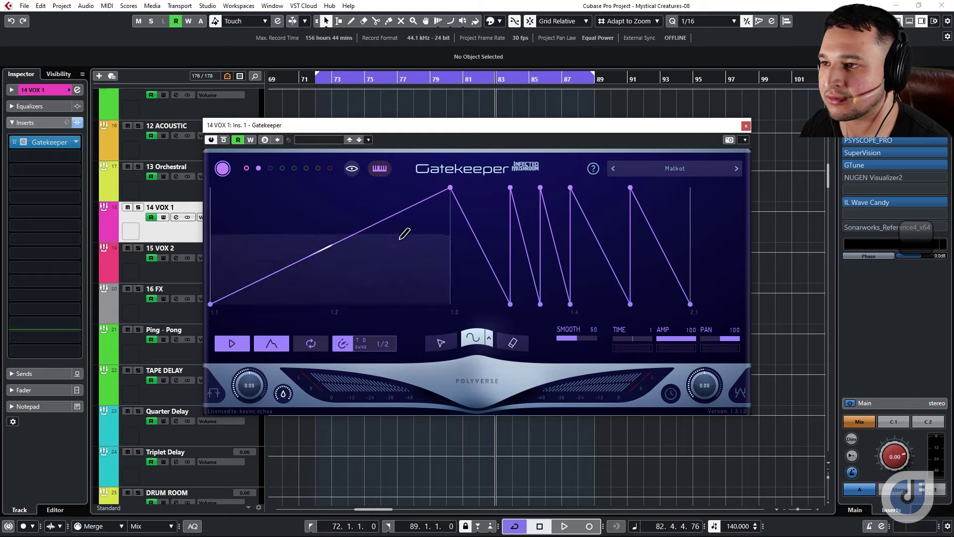
Step: Draw sine cycles of decreasing height across the second envelope from 1.1 to 5.1
{"action": "scroll", "coordinate": [438, 250], "scroll_direction": "down", "scroll_amount": 10}
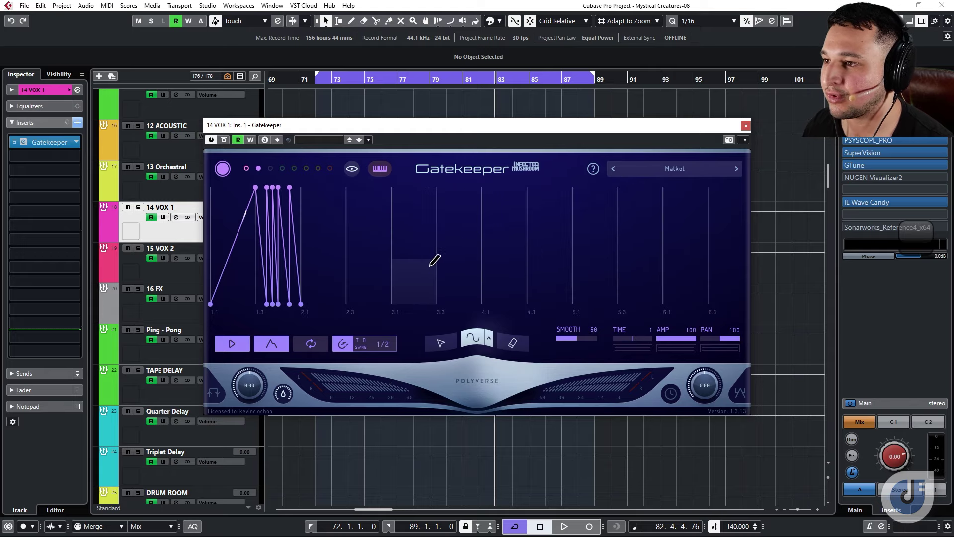
{"action": "left_click_drag", "start_coordinate": [447, 195], "coordinate": [202, 182]}
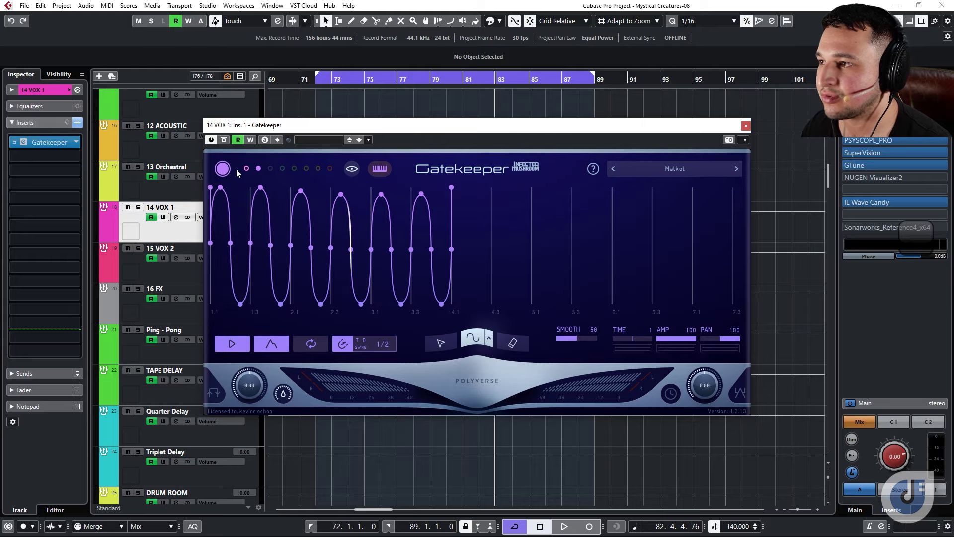
{"action": "left_click", "coordinate": [489, 217]}
{"action": "mouse_move", "coordinate": [488, 218]}
{"action": "left_mouse_down"}
{"action": "mouse_move", "coordinate": [231, 185]}
{"action": "mouse_move", "coordinate": [503, 151]}
{"action": "left_mouse_up"}
{"action": "mouse_move", "coordinate": [515, 194]}
{"action": "left_mouse_down"}
{"action": "mouse_move", "coordinate": [506, 278]}
{"action": "mouse_move", "coordinate": [241, 185]}
{"action": "left_mouse_up"}
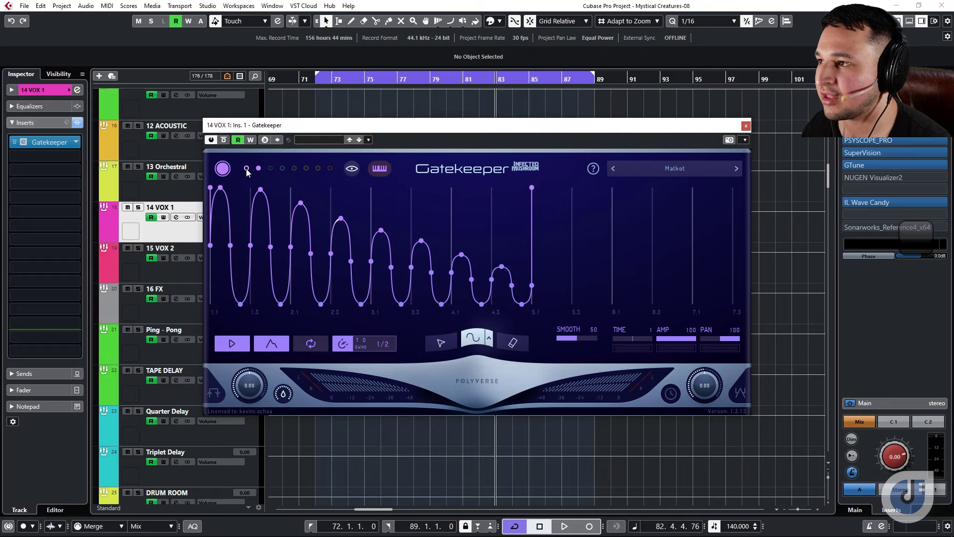
Step: Set the first envelope's grid to 1/2 and draw sine cycles of decreasing height from 1.1 to about 5.1
{"action": "left_click", "coordinate": [247, 168]}
{"action": "scroll", "coordinate": [391, 256], "scroll_direction": "down", "scroll_amount": 3}
{"action": "scroll", "coordinate": [397, 256], "scroll_direction": "down", "scroll_amount": 7}
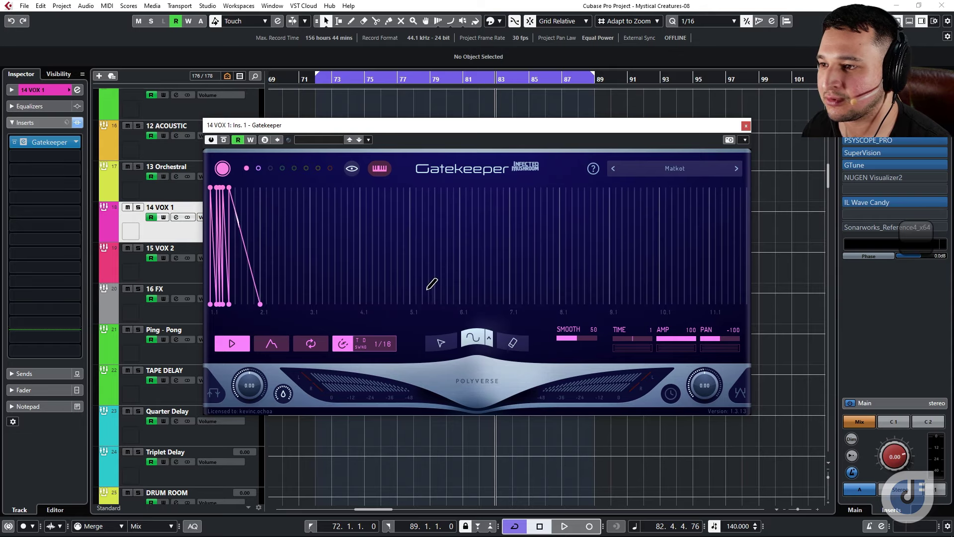
{"action": "left_click_drag", "start_coordinate": [407, 288], "coordinate": [204, 186]}
{"action": "left_click_drag", "start_coordinate": [387, 344], "coordinate": [394, 357]}
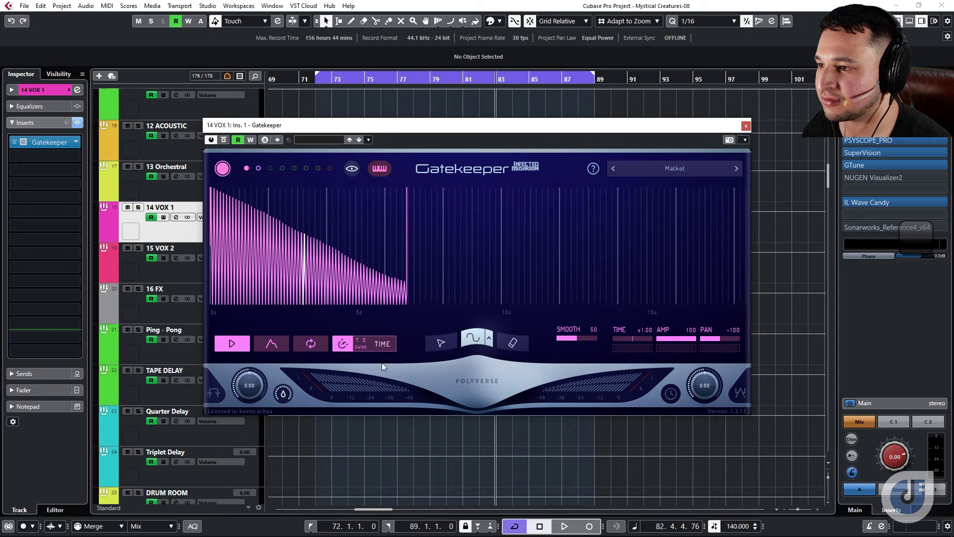
{"action": "mouse_move", "coordinate": [410, 295]}
{"action": "left_mouse_down"}
{"action": "mouse_move", "coordinate": [336, 248]}
{"action": "mouse_move", "coordinate": [217, 200]}
{"action": "left_mouse_up"}
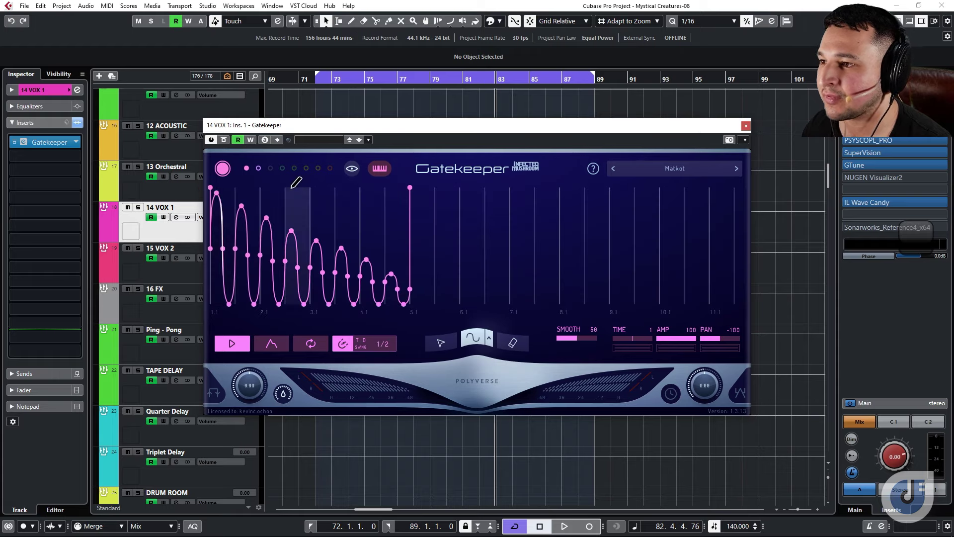
Step: Select all points of the second envelope and shift their levels together, bringing the first peak to -0.19 dB
{"action": "left_click", "coordinate": [258, 168]}
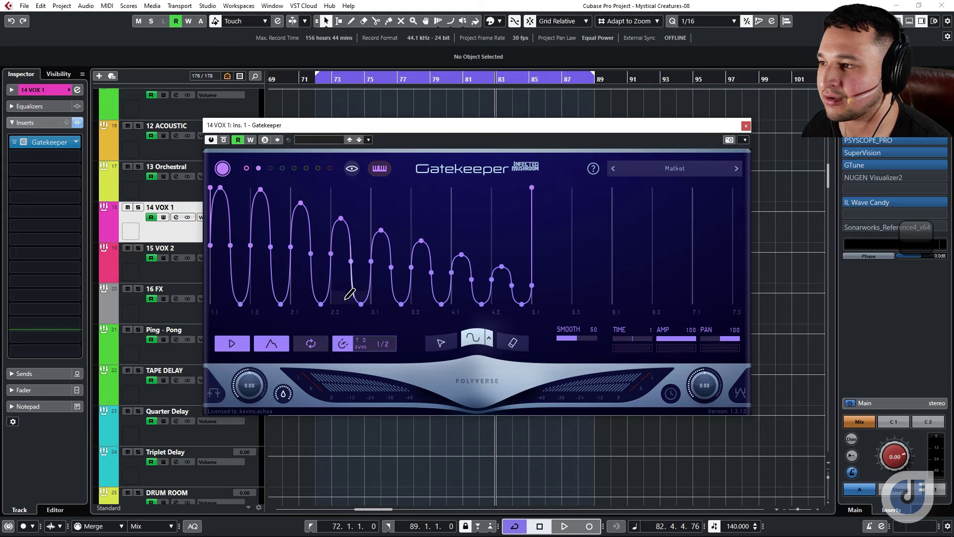
{"action": "left_click", "coordinate": [432, 346]}
{"action": "left_click_drag", "start_coordinate": [609, 302], "coordinate": [204, 191]}
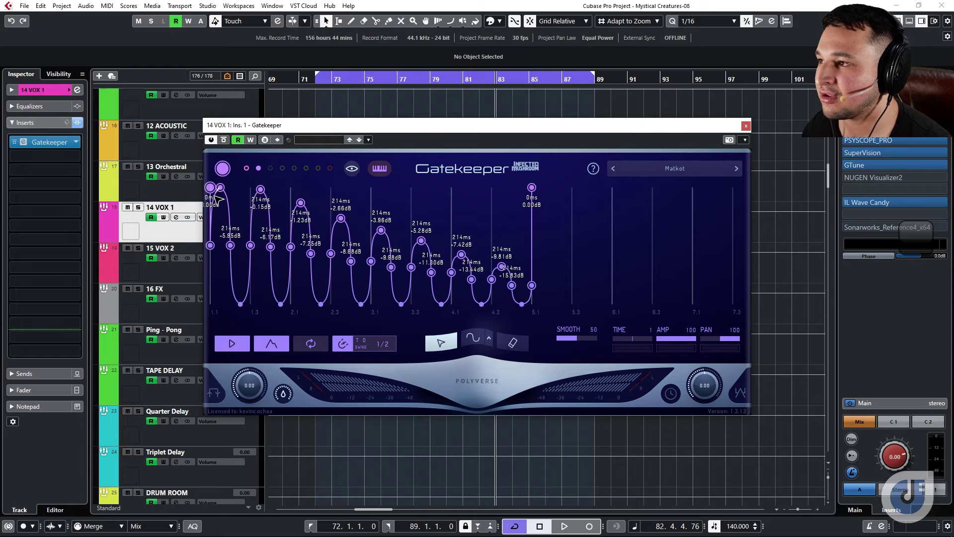
{"action": "scroll", "coordinate": [214, 203], "scroll_direction": "up", "scroll_amount": 5}
{"action": "left_click_drag", "start_coordinate": [289, 251], "coordinate": [466, 256]}
{"action": "left_click_drag", "start_coordinate": [318, 185], "coordinate": [355, 205]}
{"action": "left_click_drag", "start_coordinate": [218, 249], "coordinate": [434, 213]}
{"action": "left_click", "coordinate": [444, 210]}
Step: Reselect all points of the second envelope and lower them together until the first peak sits at -2.03 dB
{"action": "scroll", "coordinate": [409, 223], "scroll_direction": "down", "scroll_amount": 10}
{"action": "left_click_drag", "start_coordinate": [418, 298], "coordinate": [97, 188]}
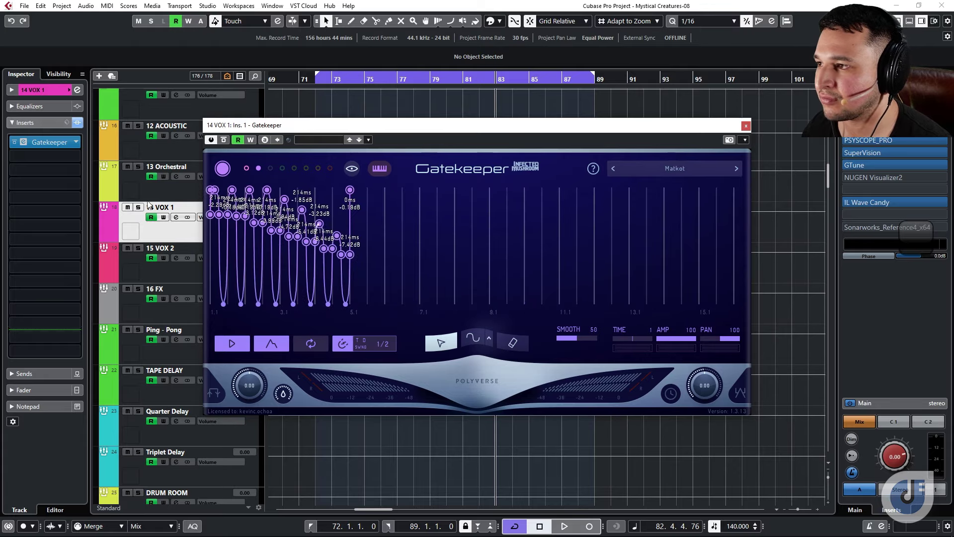
{"action": "scroll", "coordinate": [241, 243], "scroll_direction": "up", "scroll_amount": 12}
{"action": "scroll", "coordinate": [318, 223], "scroll_direction": "down", "scroll_amount": 4}
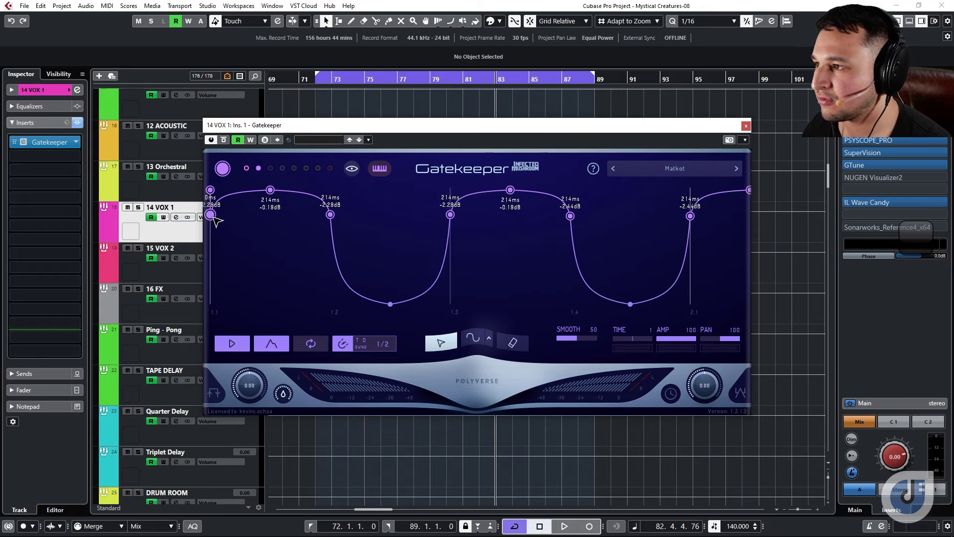
{"action": "left_click_drag", "start_coordinate": [211, 215], "coordinate": [457, 238]}
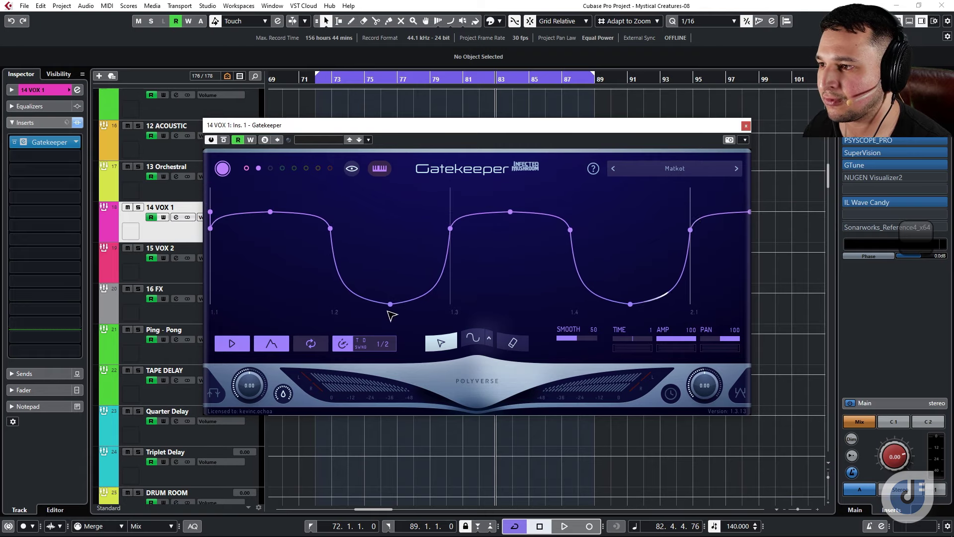
Step: Move the first trough of the second envelope to 177 ms and -33.44 dB while playing the cycle
{"action": "mouse_move", "coordinate": [393, 309]}
{"action": "left_mouse_down"}
{"action": "mouse_move", "coordinate": [437, 310]}
{"action": "mouse_move", "coordinate": [401, 307]}
{"action": "left_mouse_up"}
{"action": "key", "text": "space"}
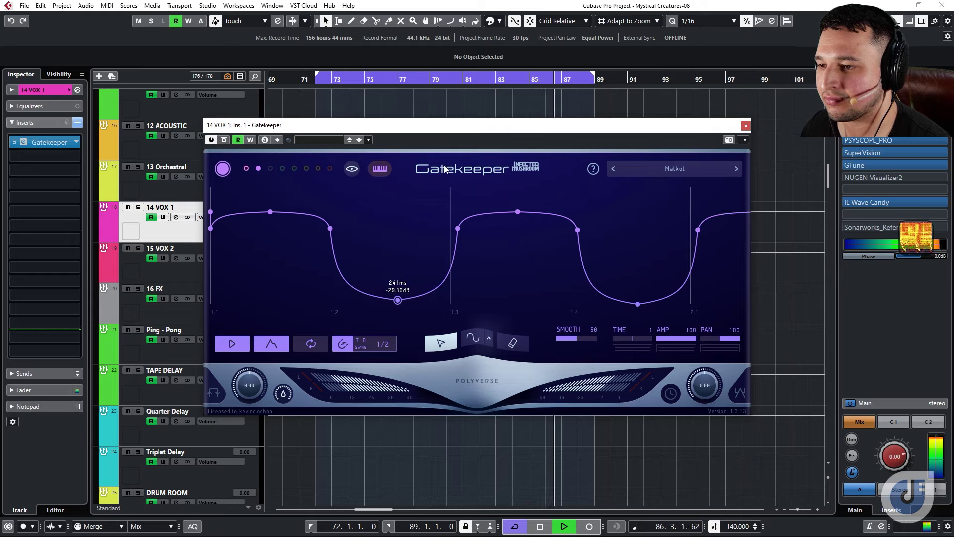
{"action": "left_click_drag", "start_coordinate": [398, 300], "coordinate": [381, 301]}
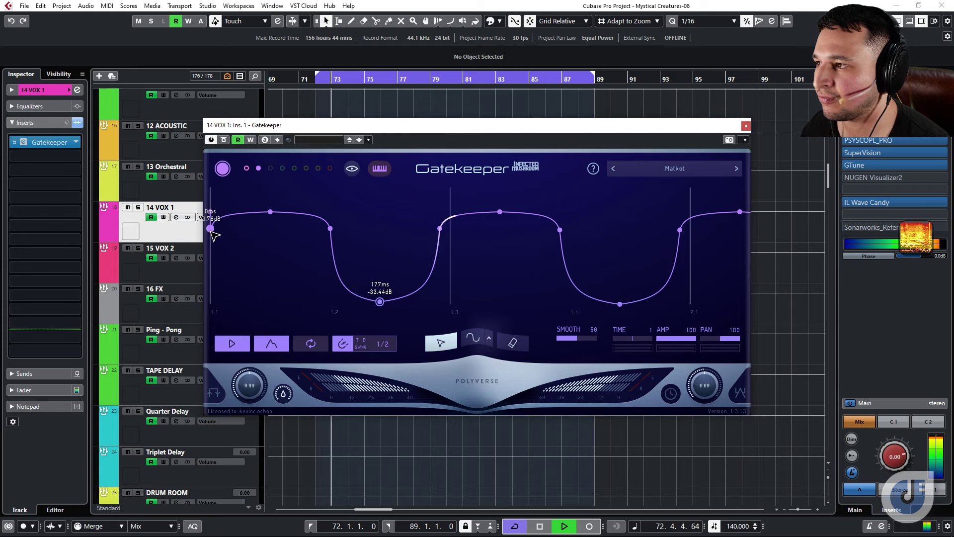
Step: Select all points of the second envelope and raise them together until the first peak reaches 0.00 dB
{"action": "scroll", "coordinate": [308, 232], "scroll_direction": "down", "scroll_amount": 6}
{"action": "scroll", "coordinate": [307, 231], "scroll_direction": "down", "scroll_amount": 1}
{"action": "left_click_drag", "start_coordinate": [561, 302], "coordinate": [204, 181]}
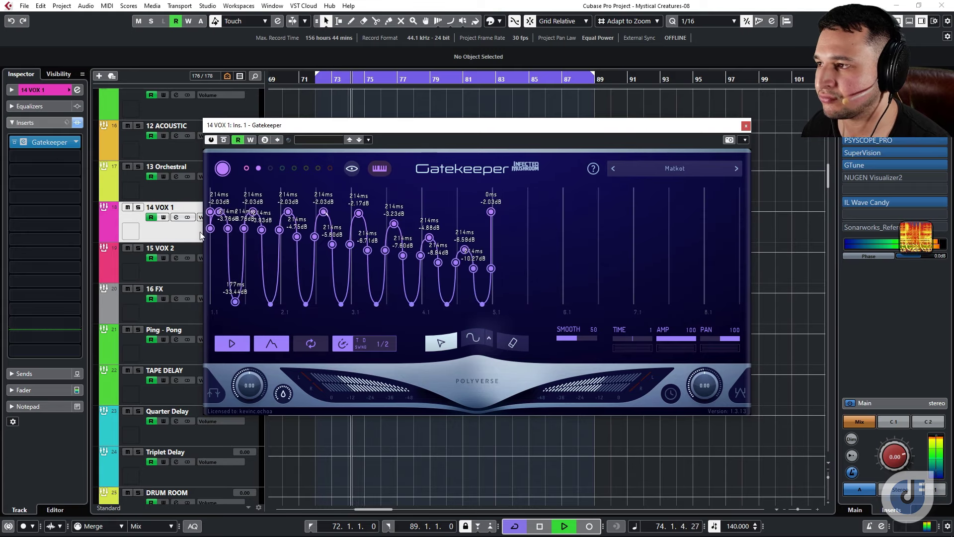
{"action": "left_click_drag", "start_coordinate": [209, 229], "coordinate": [207, 203]}
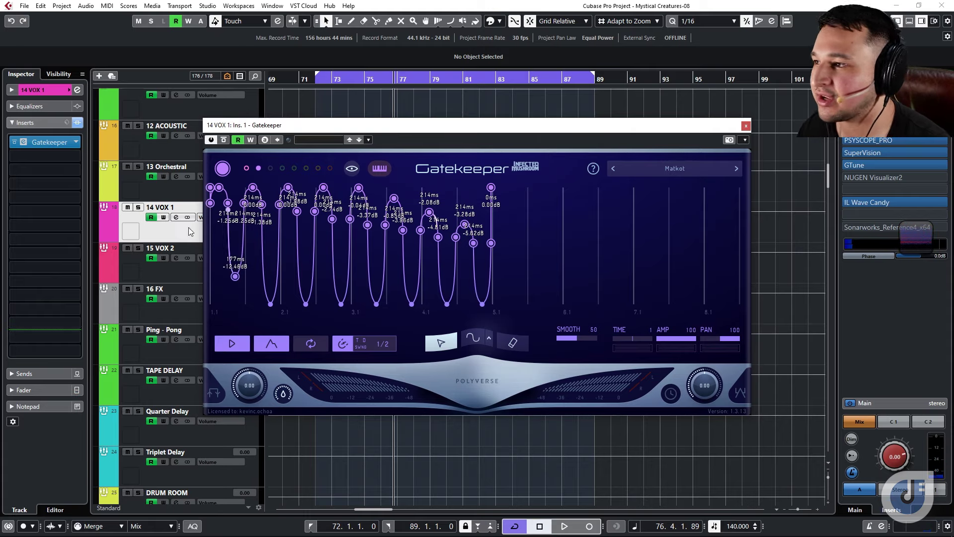
Step: Bypass the Gatekeeper insert on 14 VOX 1 and close its plug-in window
{"action": "left_click", "coordinate": [15, 142]}
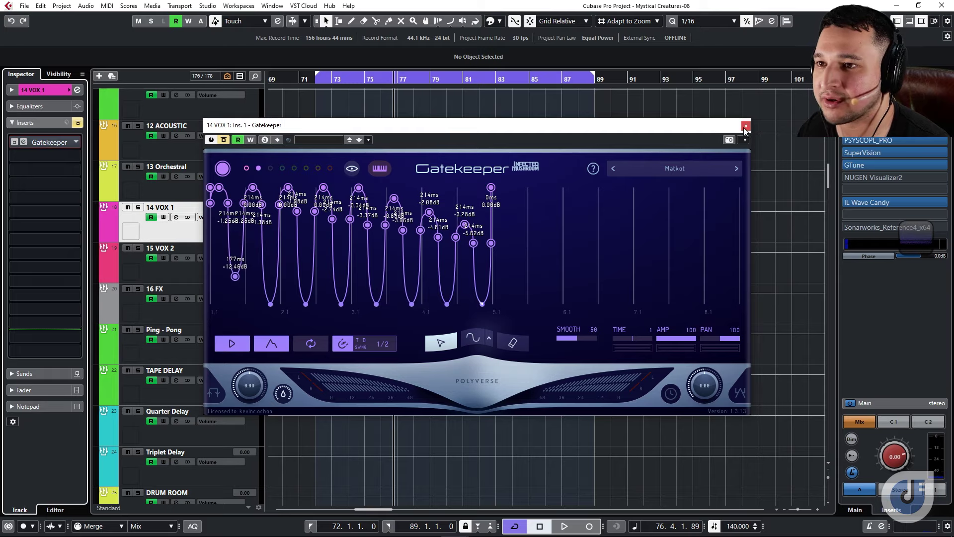
{"action": "left_click", "coordinate": [746, 126]}
Step: Solo the 1 DRUMS group track, set the cycle range to start at bar 81, and play it briefly
{"action": "scroll", "coordinate": [611, 278], "scroll_direction": "up", "scroll_amount": 6}
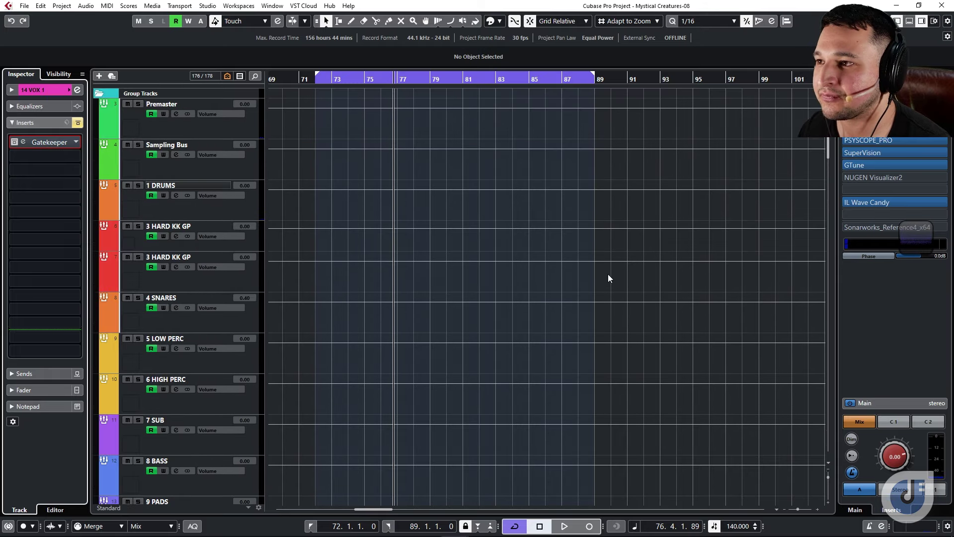
{"action": "left_click", "coordinate": [241, 204]}
{"action": "left_click", "coordinate": [138, 185]}
{"action": "left_click_drag", "start_coordinate": [318, 79], "coordinate": [465, 82]}
{"action": "key", "text": "space"}
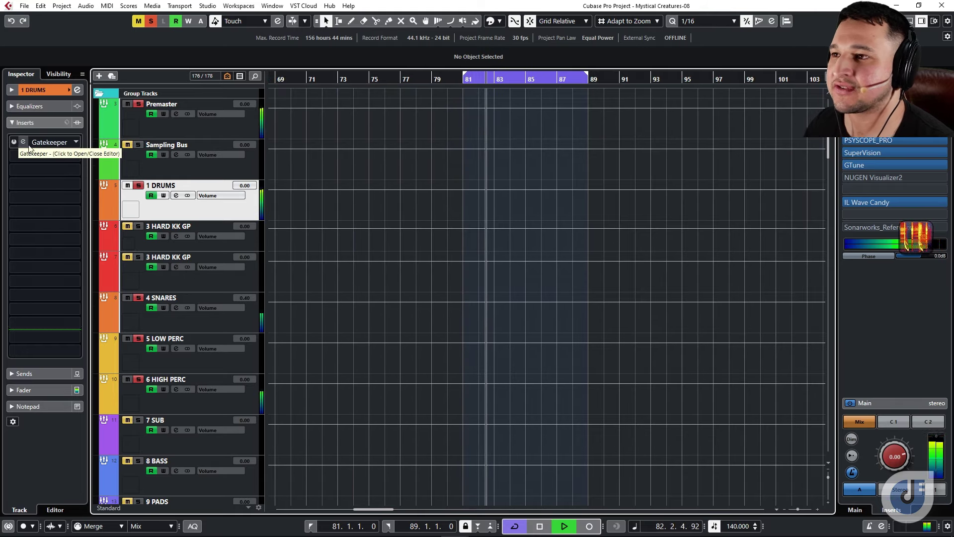
{"action": "key", "text": "space"}
Step: Open the Gatekeeper on the first insert of 1 DRUMS and play the drums from 81.1.1 with the Init preset
{"action": "left_click", "coordinate": [49, 142]}
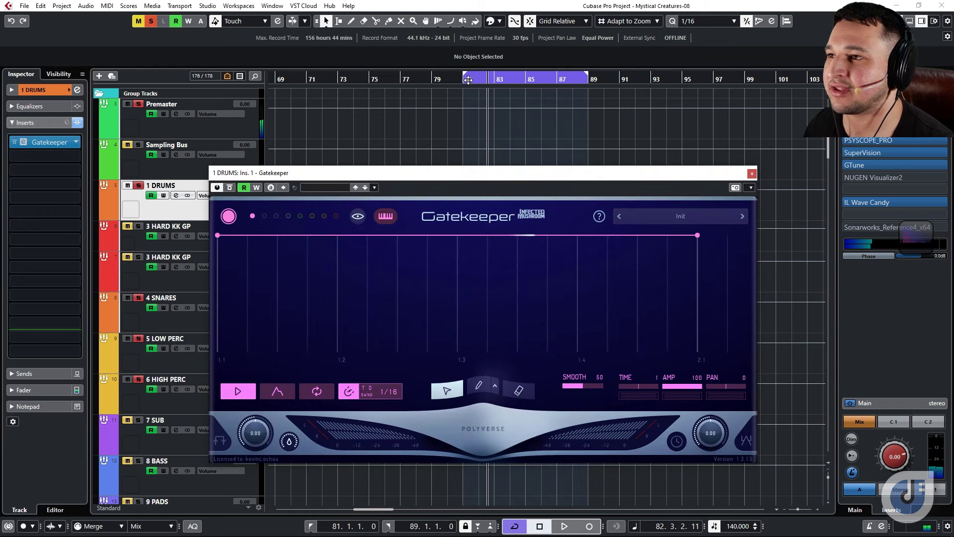
{"action": "left_click", "coordinate": [464, 81]}
{"action": "scroll", "coordinate": [405, 260], "scroll_direction": "up", "scroll_amount": 2}
{"action": "scroll", "coordinate": [410, 264], "scroll_direction": "down", "scroll_amount": 2}
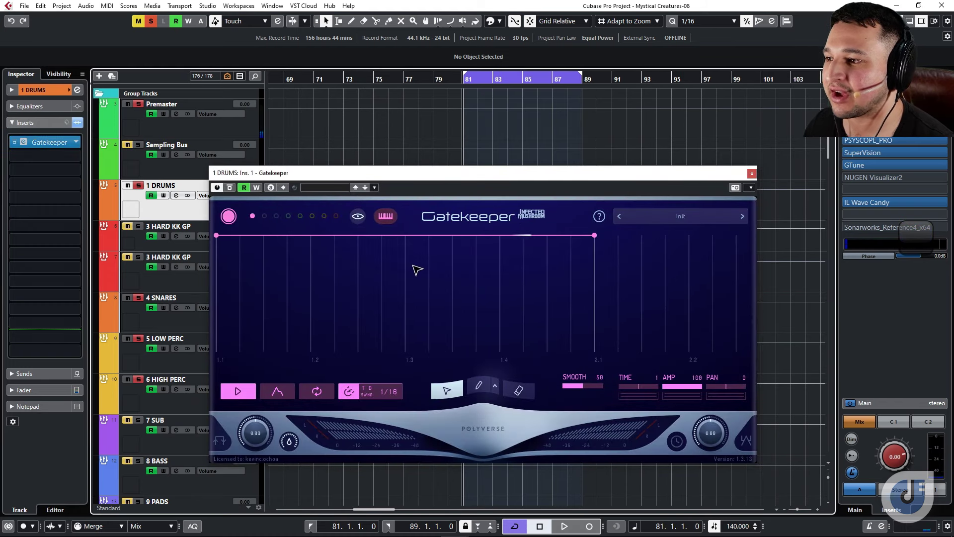
{"action": "key", "text": "space"}
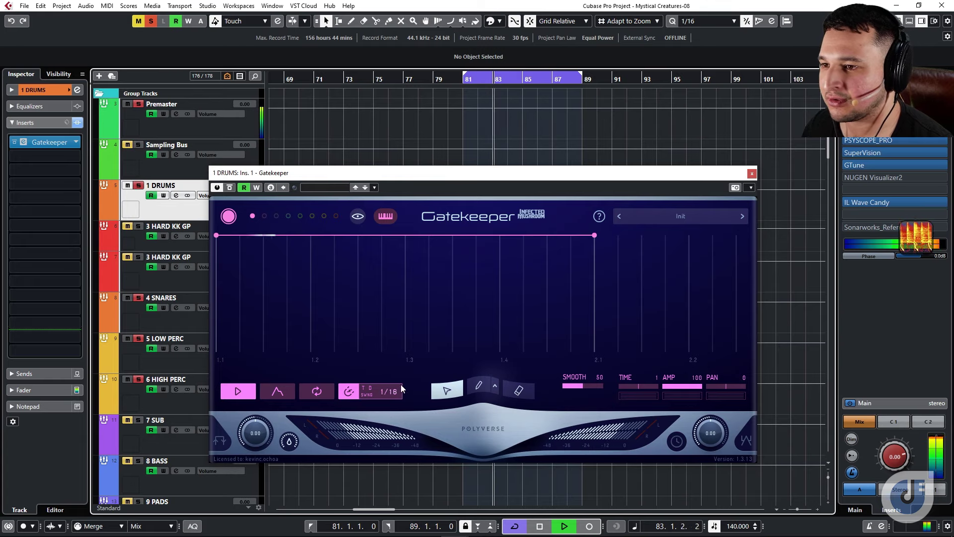
{"action": "key", "text": "space"}
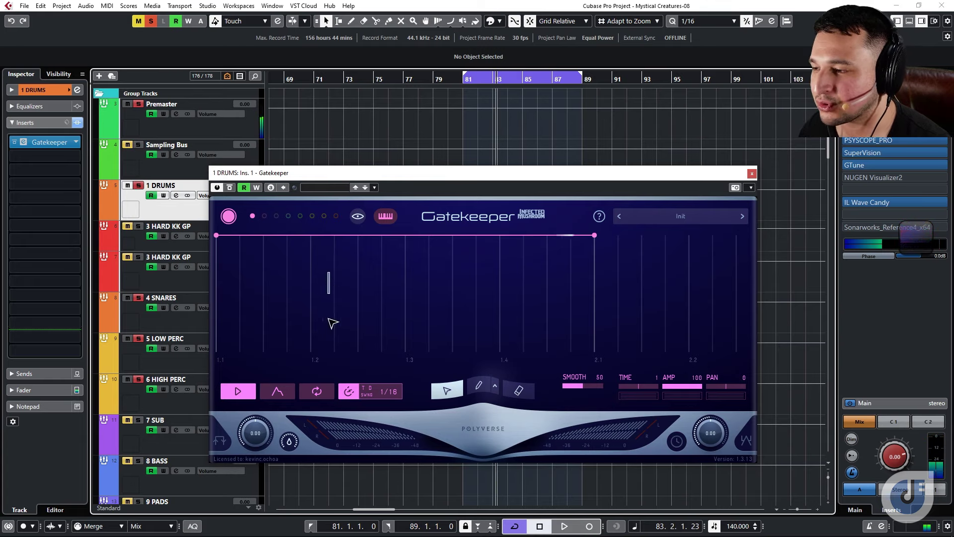
Step: Draw flat full cuts on the third sixteenth of each beat in the drum envelope and play the result from bar 81
{"action": "left_click", "coordinate": [484, 391]}
{"action": "left_click", "coordinate": [495, 386]}
{"action": "left_click", "coordinate": [435, 296]}
{"action": "left_click_drag", "start_coordinate": [273, 254], "coordinate": [277, 352]}
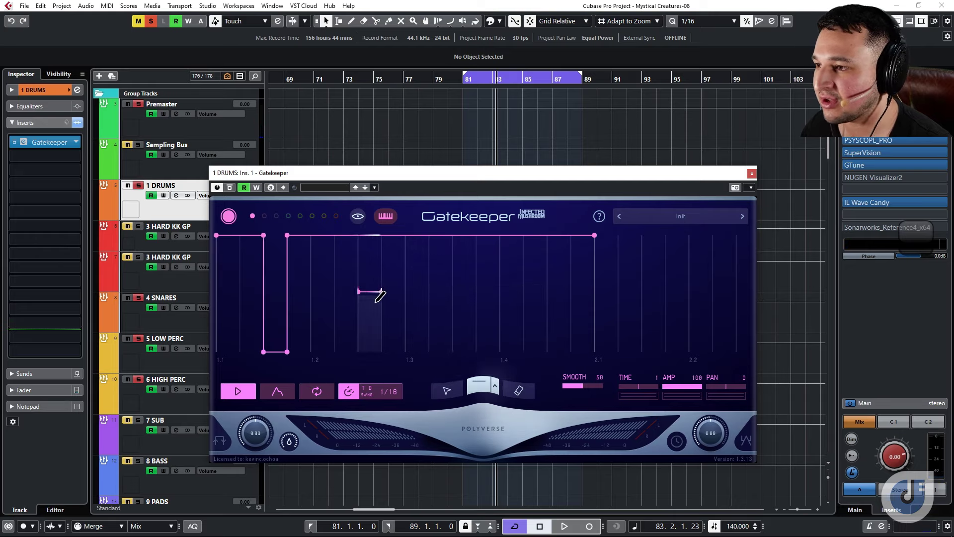
{"action": "left_click_drag", "start_coordinate": [378, 289], "coordinate": [375, 366]}
{"action": "left_click_drag", "start_coordinate": [464, 314], "coordinate": [462, 336]}
{"action": "mouse_move", "coordinate": [567, 305]}
{"action": "left_mouse_down"}
{"action": "mouse_move", "coordinate": [557, 326]}
{"action": "mouse_move", "coordinate": [559, 385]}
{"action": "left_mouse_up"}
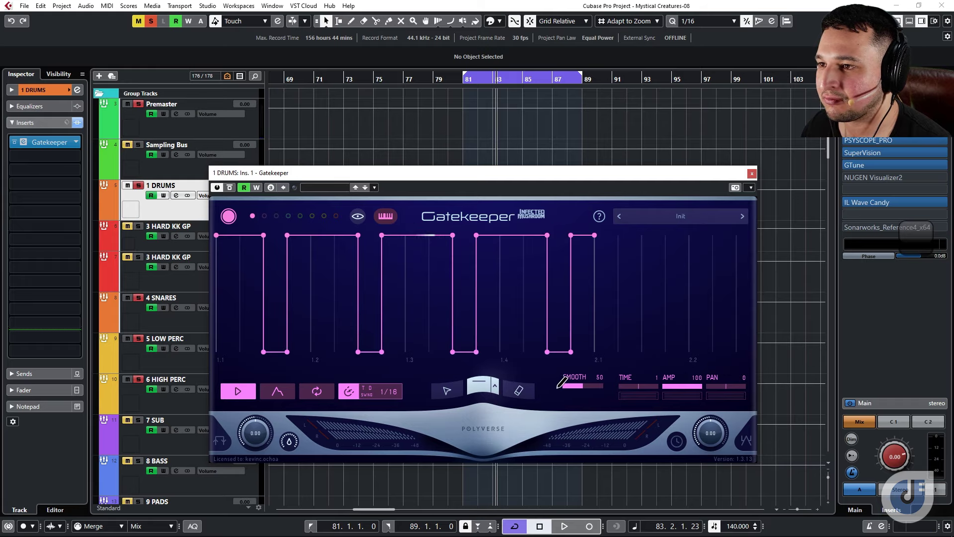
{"action": "key", "text": "space"}
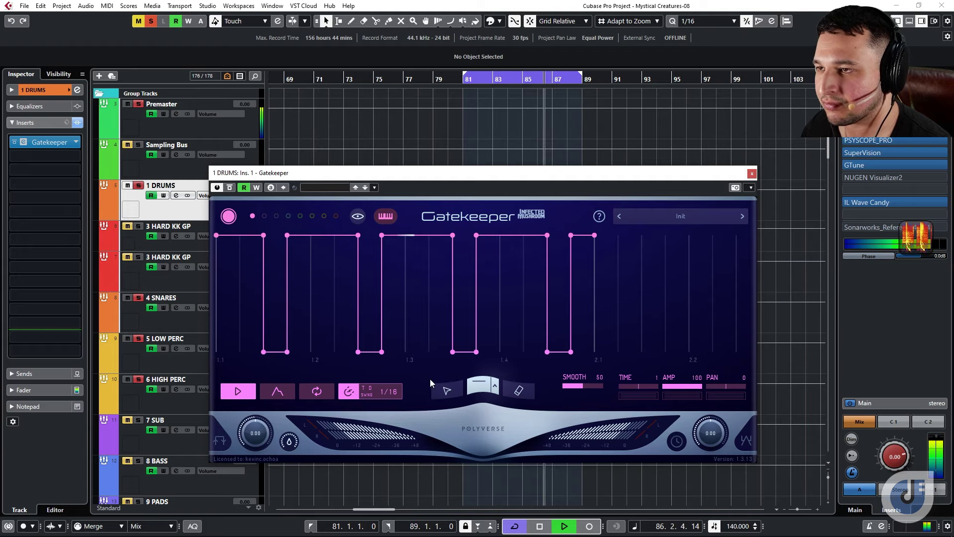
{"action": "left_click", "coordinate": [463, 78]}
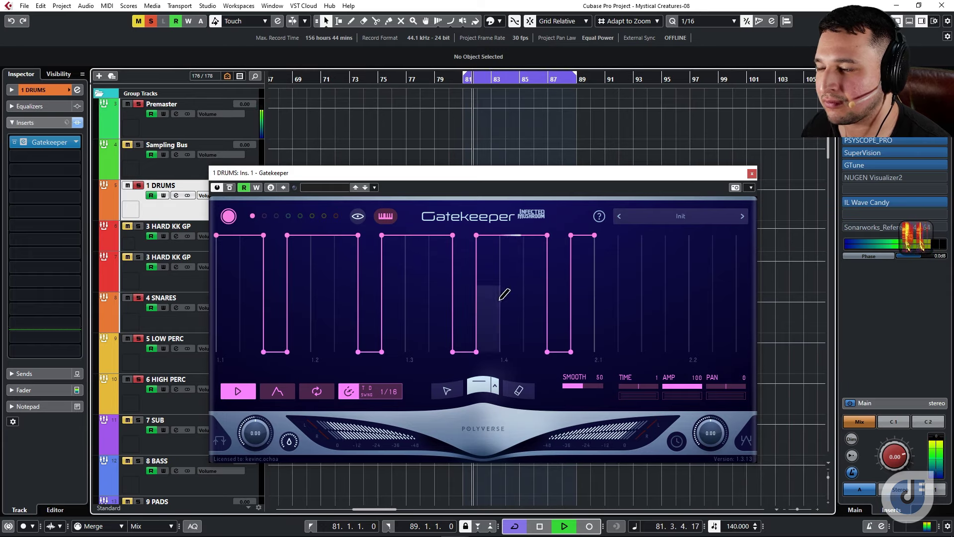
Step: Move the point closing the first cut to 107 ms at 0.00 dB and bend the rising segment into a curve
{"action": "left_click", "coordinate": [483, 388]}
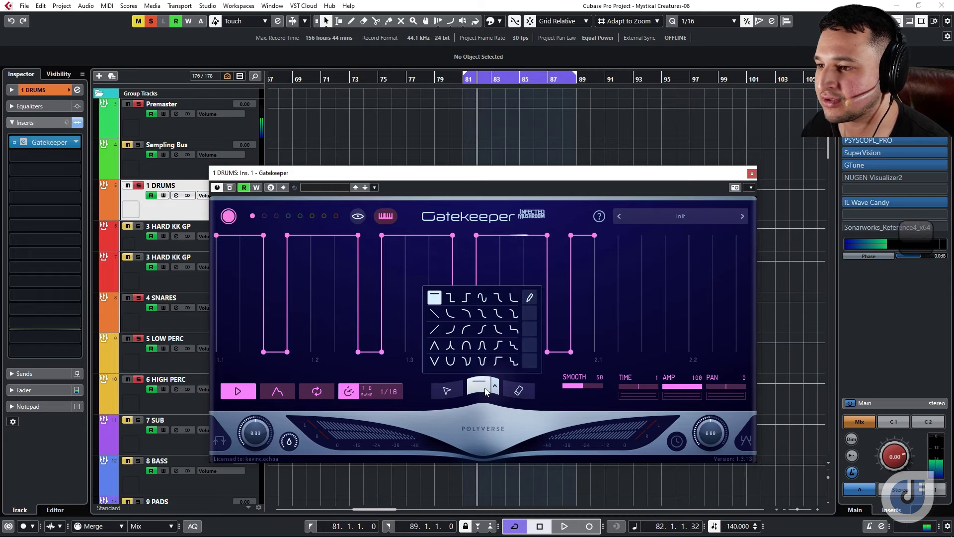
{"action": "left_click", "coordinate": [448, 389]}
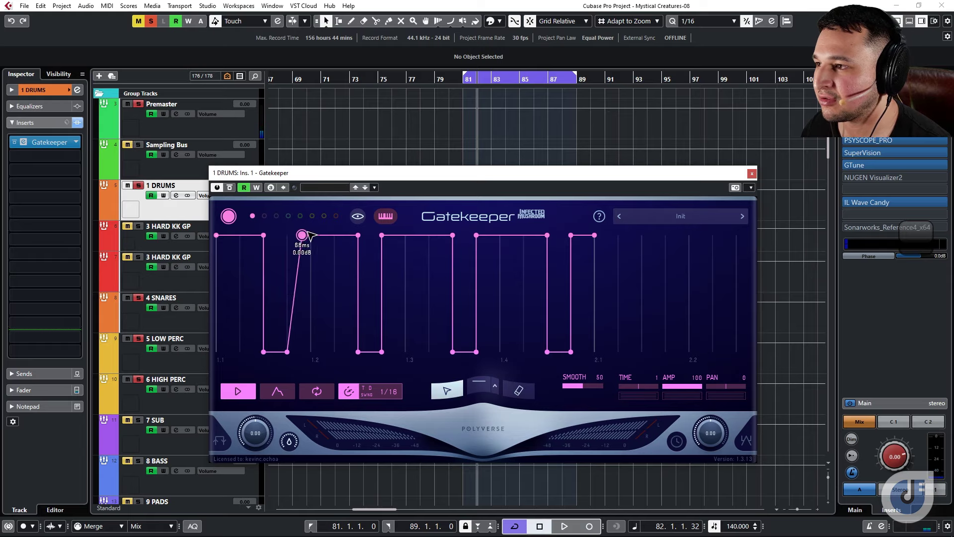
{"action": "left_click_drag", "start_coordinate": [301, 290], "coordinate": [296, 266]}
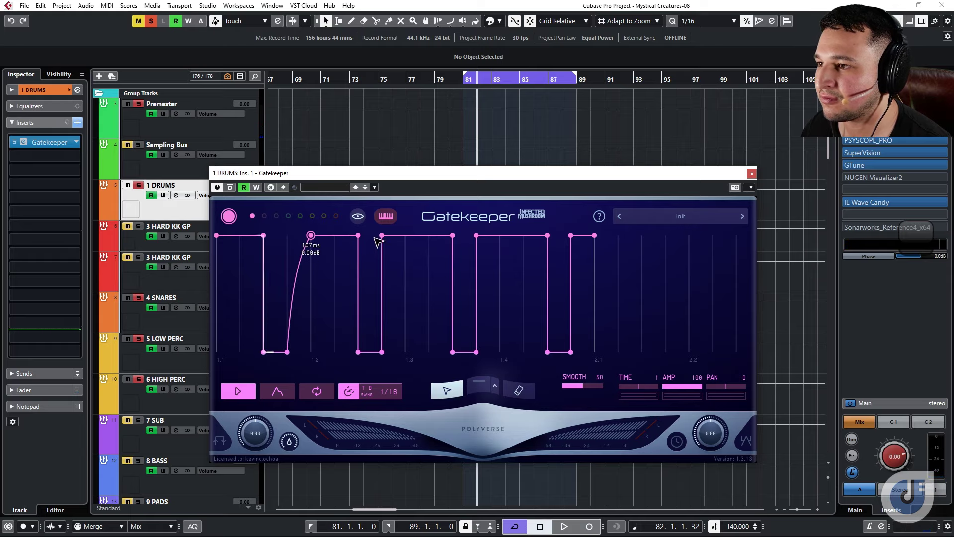
Step: Give the other three cuts the same curved rise to 0.00 dB over 107 ms and play the result
{"action": "left_click_drag", "start_coordinate": [398, 240], "coordinate": [421, 266]}
{"action": "left_click_drag", "start_coordinate": [477, 241], "coordinate": [512, 278]}
{"action": "left_click_drag", "start_coordinate": [518, 233], "coordinate": [509, 247]}
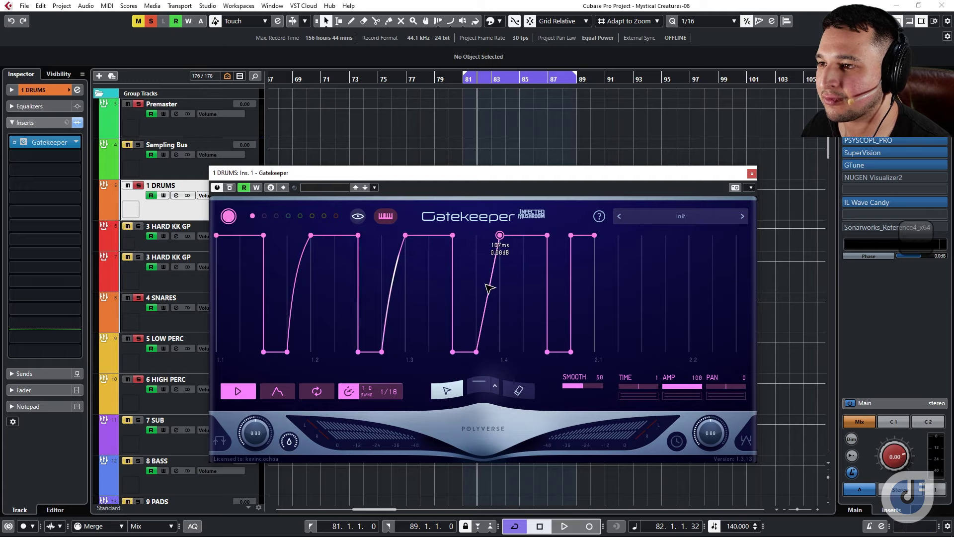
{"action": "left_click_drag", "start_coordinate": [571, 236], "coordinate": [595, 237]}
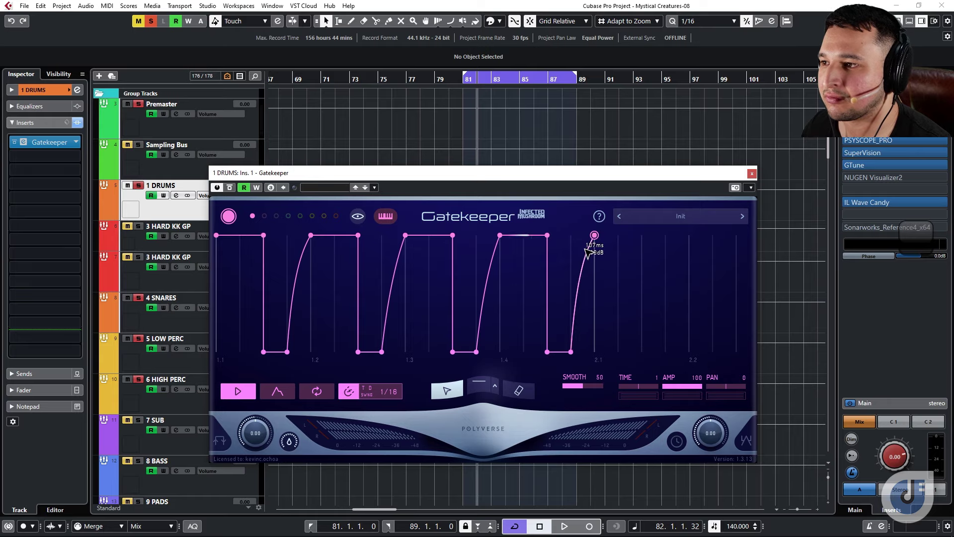
{"action": "key", "text": "space"}
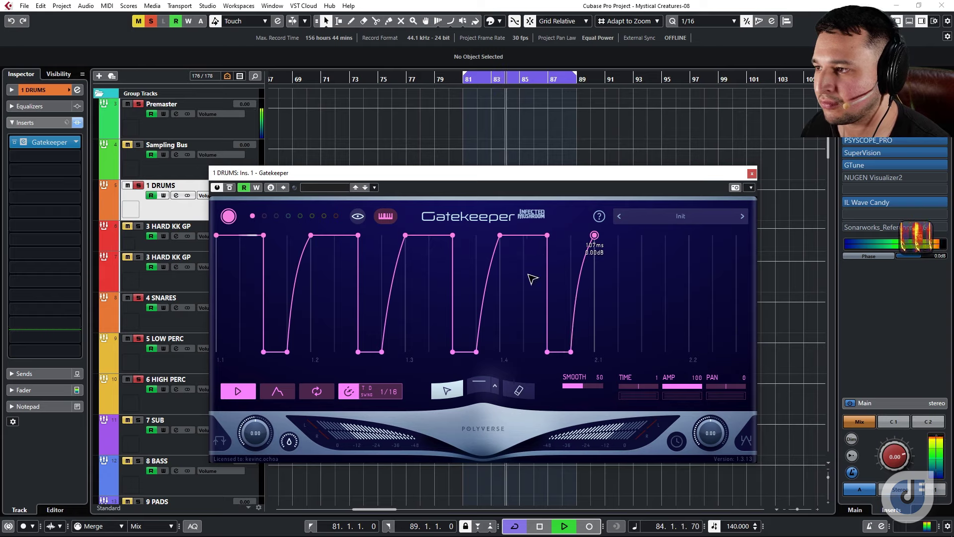
{"action": "key", "text": "space"}
Step: Extend the full-cut floor of all four cuts to 214 ms, turning the curved rises into vertical ones
{"action": "left_click_drag", "start_coordinate": [287, 351], "coordinate": [315, 354]}
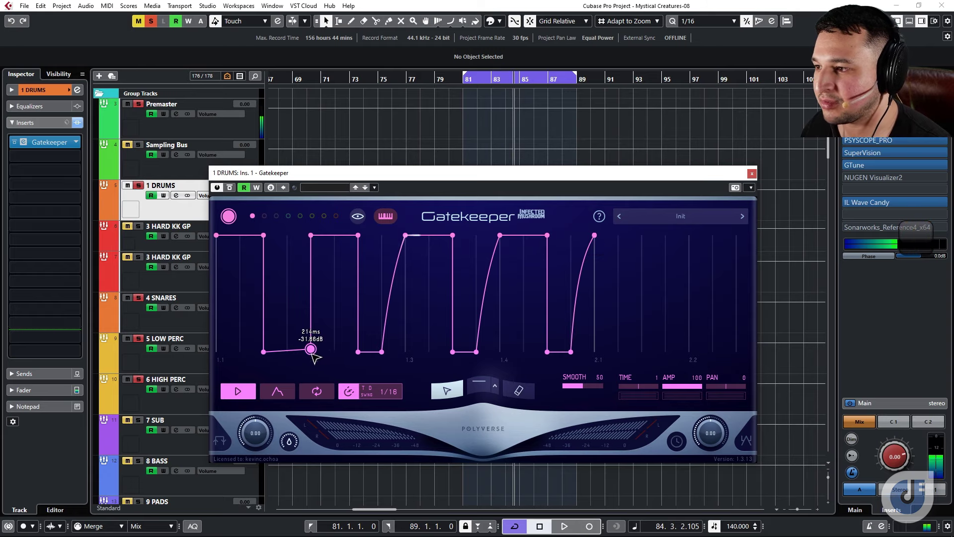
{"action": "left_click_drag", "start_coordinate": [391, 357], "coordinate": [405, 353]}
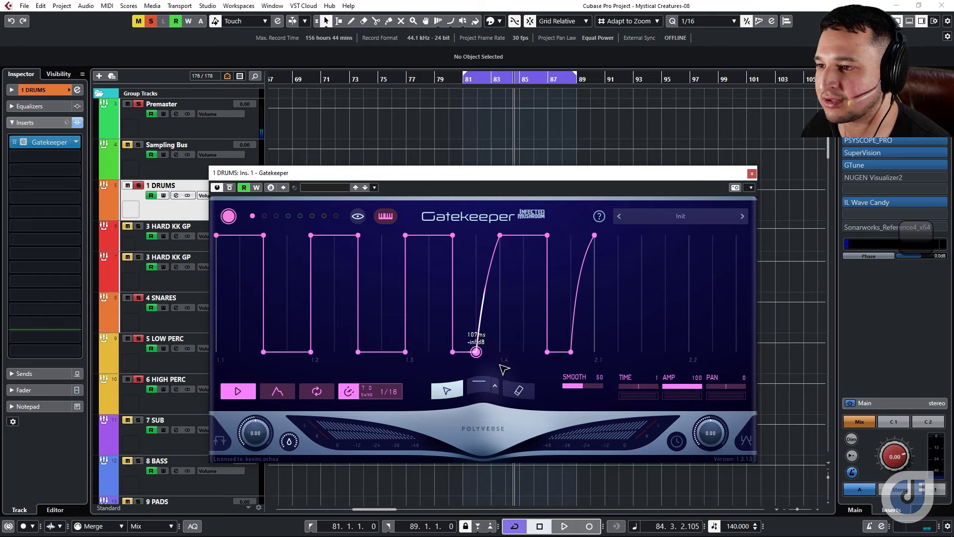
{"action": "left_click_drag", "start_coordinate": [475, 352], "coordinate": [500, 352]}
{"action": "left_click_drag", "start_coordinate": [570, 352], "coordinate": [594, 352]}
Step: Play the squared gate from 81.1.1 and raise Smooth to 73
{"action": "left_click_drag", "start_coordinate": [461, 86], "coordinate": [471, 94]}
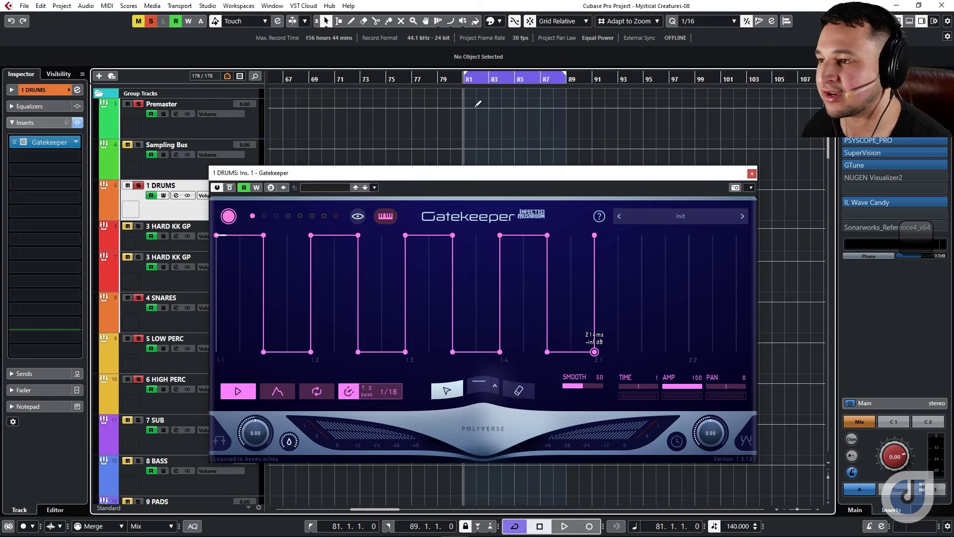
{"action": "key", "text": "space"}
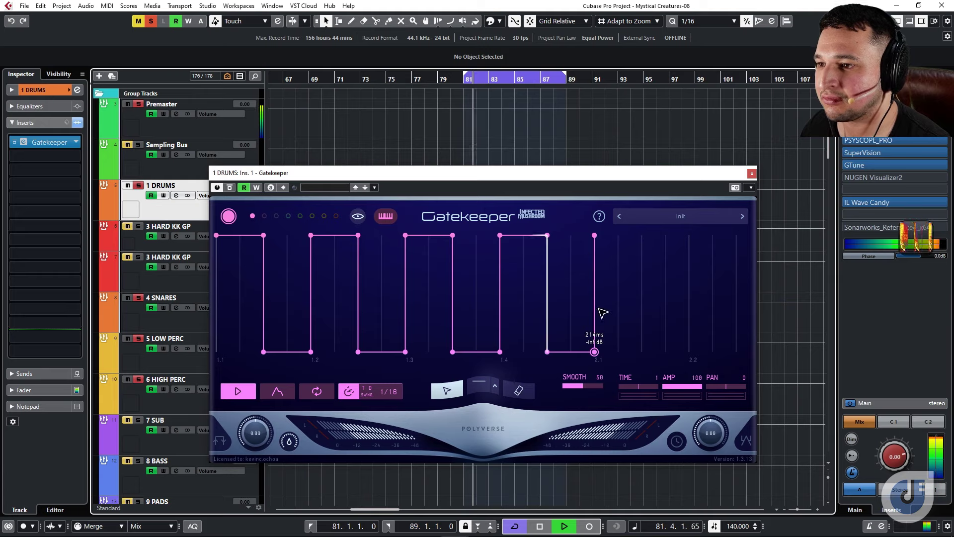
{"action": "mouse_move", "coordinate": [574, 387]}
{"action": "left_mouse_down"}
{"action": "mouse_move", "coordinate": [655, 398]}
{"action": "mouse_move", "coordinate": [597, 404]}
{"action": "left_mouse_up"}
{"action": "key", "text": "space"}
Step: Move the upper points before each cut earlier, to about 162, 167, 144 and 169 ms, to slope the falls, and play from bar 81
{"action": "mouse_move", "coordinate": [565, 323]}
{"action": "left_mouse_down"}
{"action": "mouse_move", "coordinate": [211, 228]}
{"action": "mouse_move", "coordinate": [266, 243]}
{"action": "left_mouse_up"}
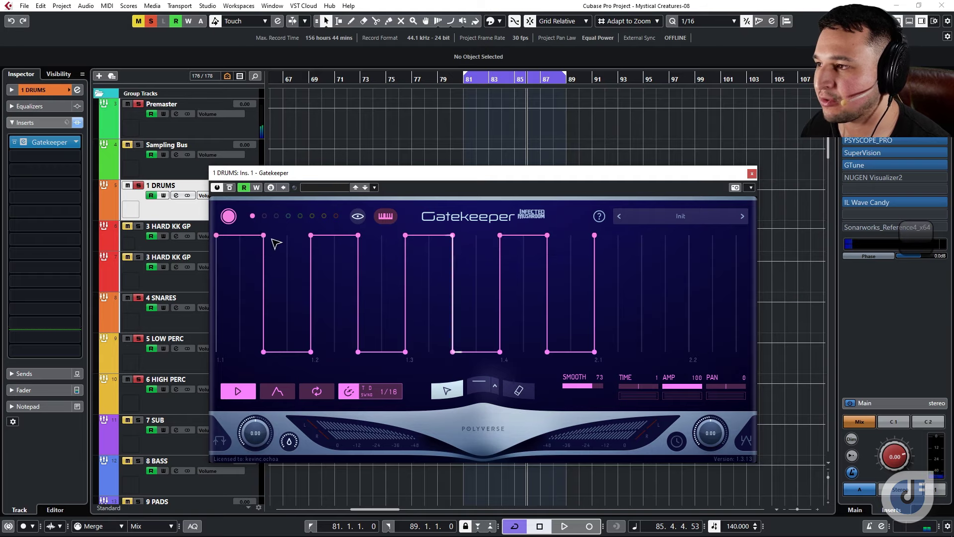
{"action": "left_click_drag", "start_coordinate": [263, 234], "coordinate": [252, 235]}
{"action": "left_click_drag", "start_coordinate": [358, 235], "coordinate": [348, 235]}
{"action": "left_click_drag", "start_coordinate": [452, 235], "coordinate": [437, 235]}
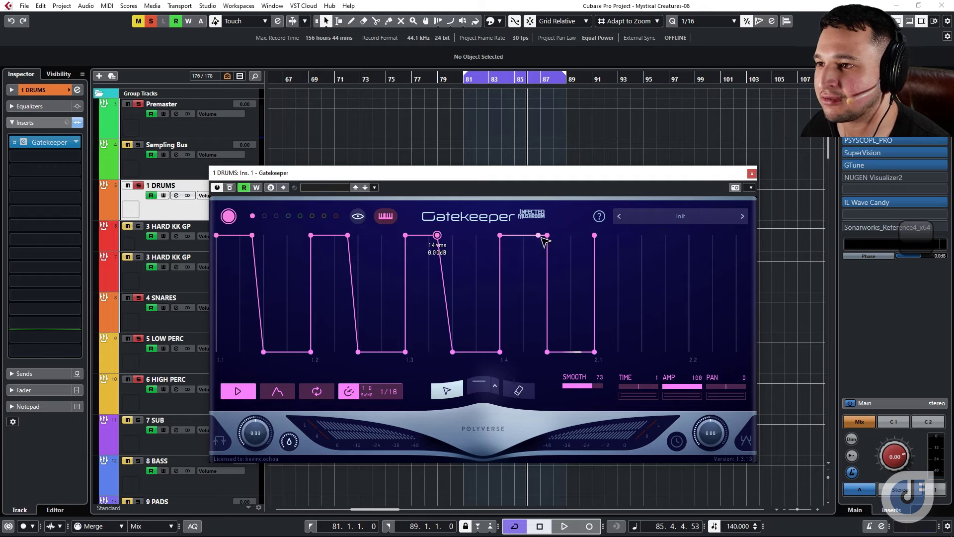
{"action": "left_click_drag", "start_coordinate": [546, 235], "coordinate": [537, 234]}
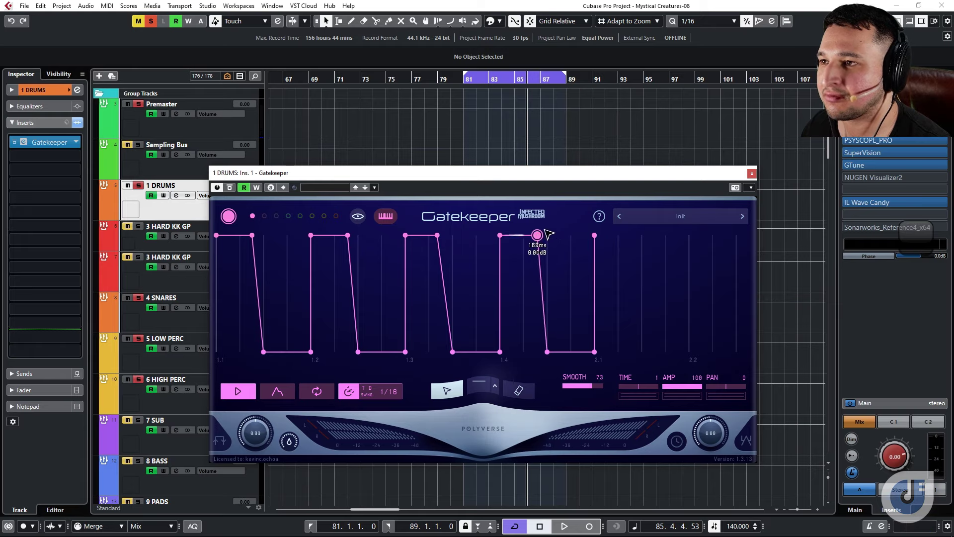
{"action": "double_click", "coordinate": [473, 82]}
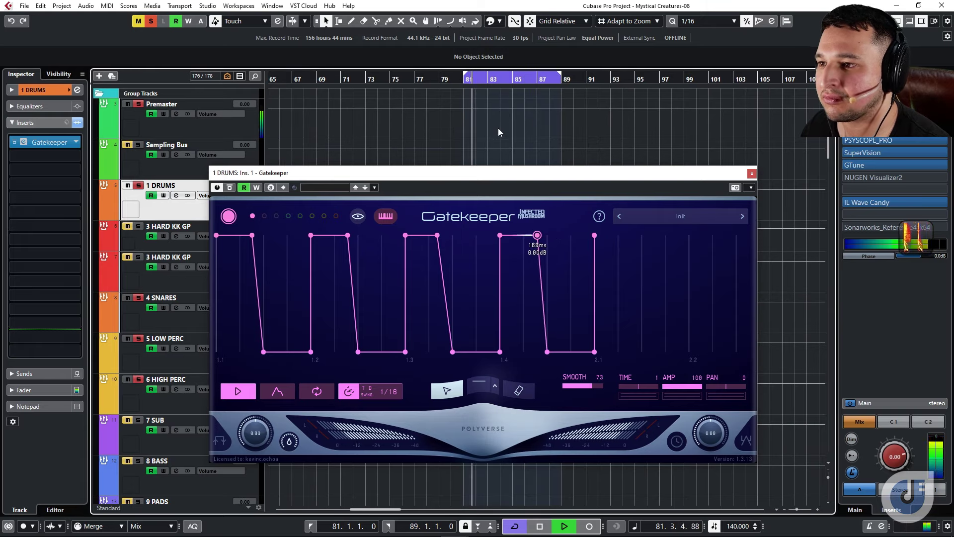
{"action": "left_click", "coordinate": [594, 332]}
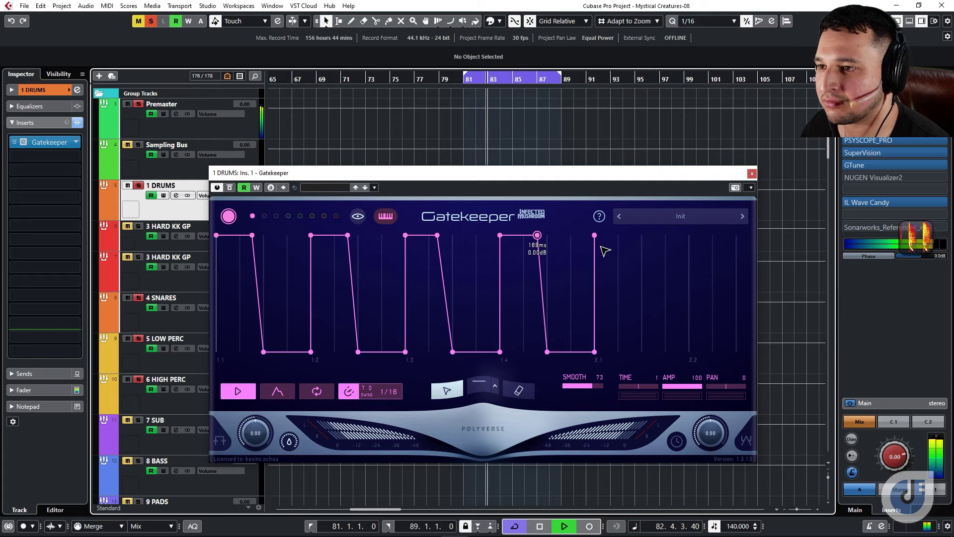
{"action": "left_click_drag", "start_coordinate": [594, 333], "coordinate": [594, 235]}
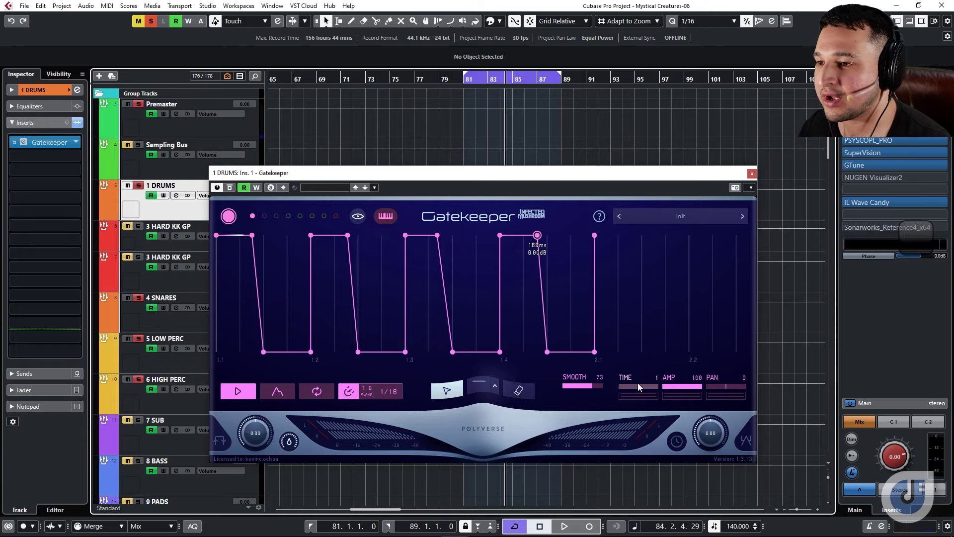
Step: Erase all inner points of the drum envelope, raise the remaining line to full level, and play from bar 81
{"action": "left_click_drag", "start_coordinate": [606, 369], "coordinate": [209, 226]}
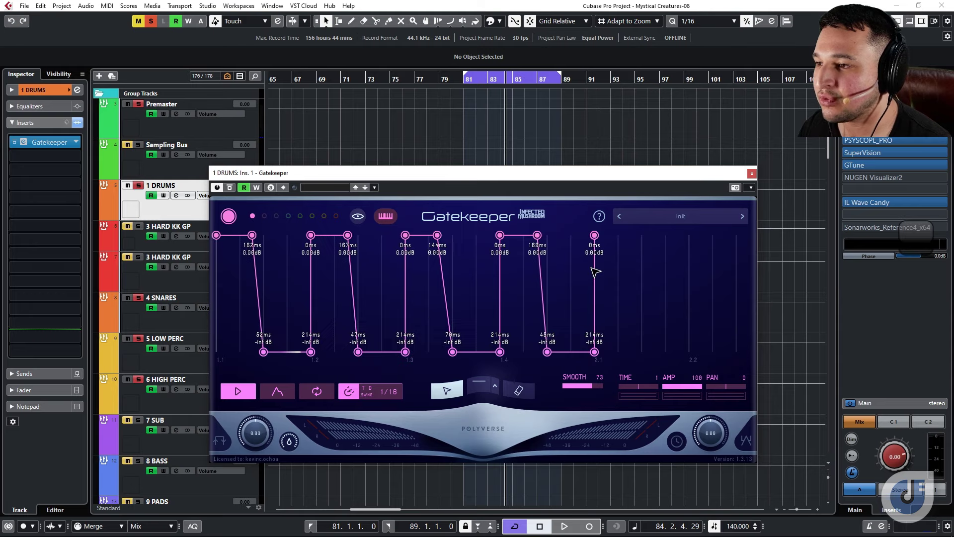
{"action": "left_click", "coordinate": [524, 393]}
{"action": "mouse_move", "coordinate": [541, 234]}
{"action": "left_mouse_down"}
{"action": "mouse_move", "coordinate": [624, 188]}
{"action": "mouse_move", "coordinate": [599, 333]}
{"action": "left_mouse_up"}
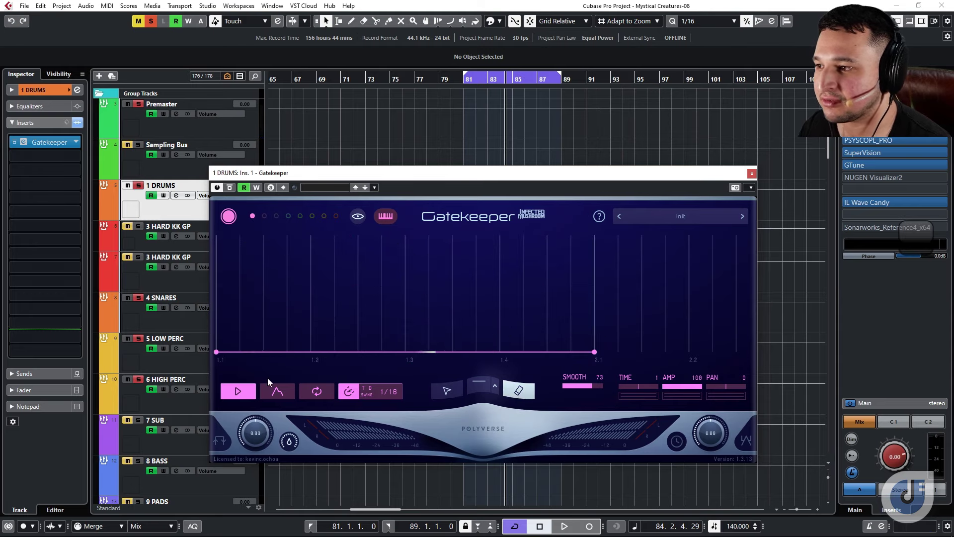
{"action": "left_click", "coordinate": [447, 390]}
{"action": "left_click_drag", "start_coordinate": [219, 354], "coordinate": [188, 148]}
{"action": "left_click", "coordinate": [465, 81]}
{"action": "key", "text": "space"}
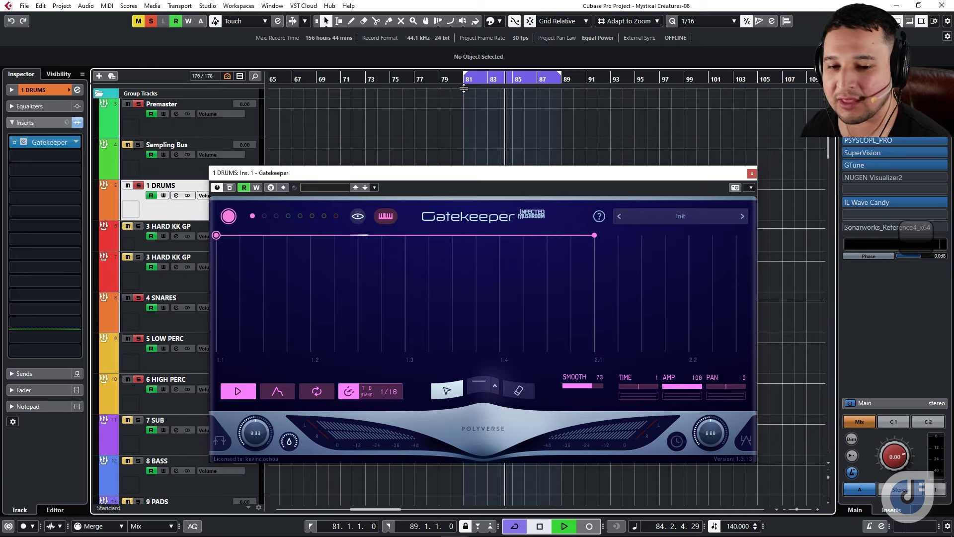
{"action": "scroll", "coordinate": [487, 144], "scroll_direction": "up", "scroll_amount": 3}
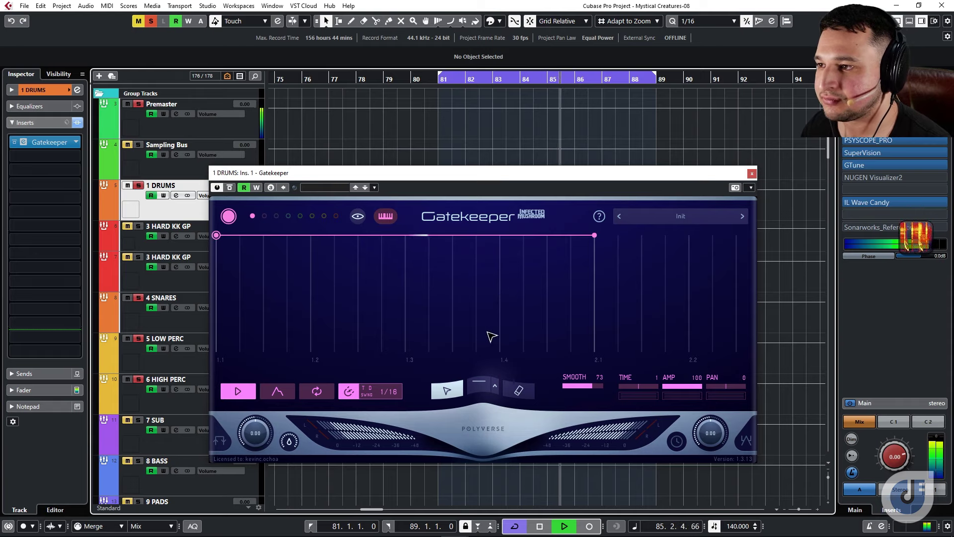
Step: Stop playback and draw flat full cuts over the second and fourth beats of the drum envelope
{"action": "left_click", "coordinate": [309, 235]}
{"action": "left_click", "coordinate": [482, 387]}
{"action": "key", "text": "space"}
{"action": "mouse_move", "coordinate": [326, 280]}
{"action": "left_mouse_down"}
{"action": "mouse_move", "coordinate": [377, 391]}
{"action": "mouse_move", "coordinate": [393, 392]}
{"action": "left_mouse_up"}
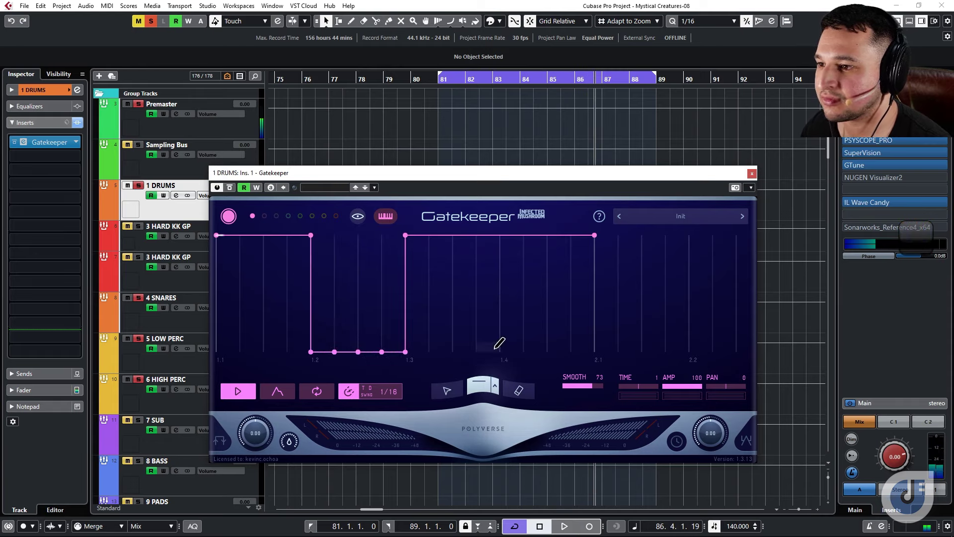
{"action": "left_click_drag", "start_coordinate": [499, 342], "coordinate": [608, 374]}
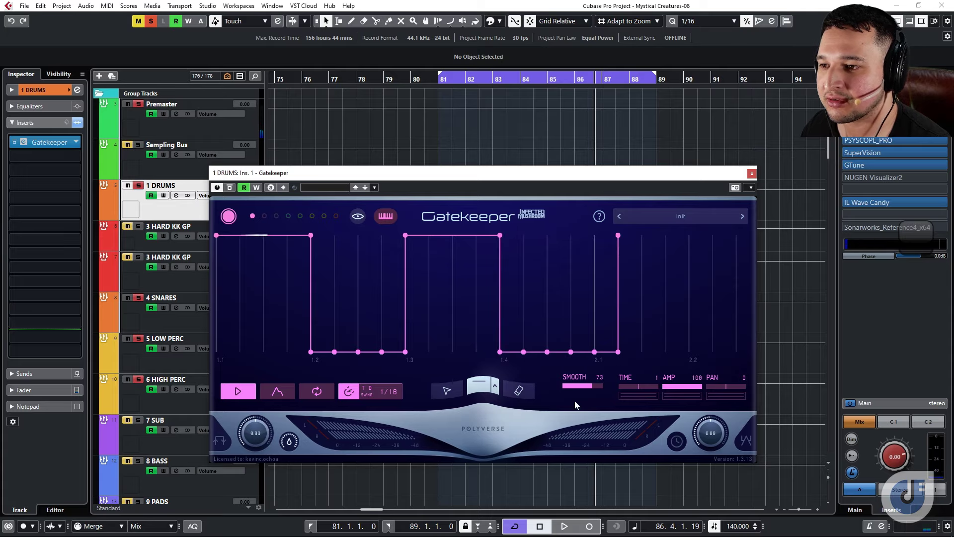
Step: Erase the extra point past 2.1 and raise the start of the first open section back to full level
{"action": "left_click", "coordinate": [518, 390]}
{"action": "left_click", "coordinate": [617, 335]}
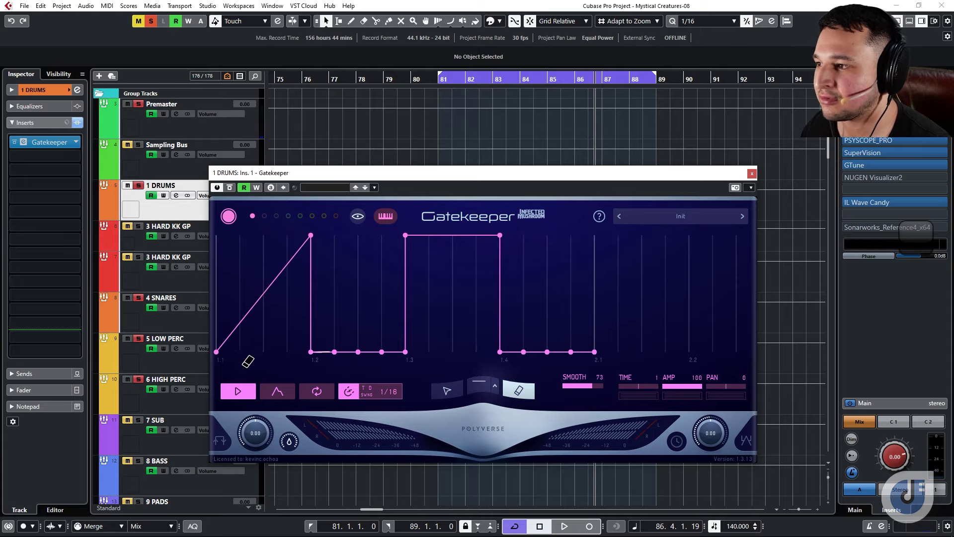
{"action": "left_click", "coordinate": [446, 391]}
{"action": "left_click_drag", "start_coordinate": [261, 296], "coordinate": [148, 155]}
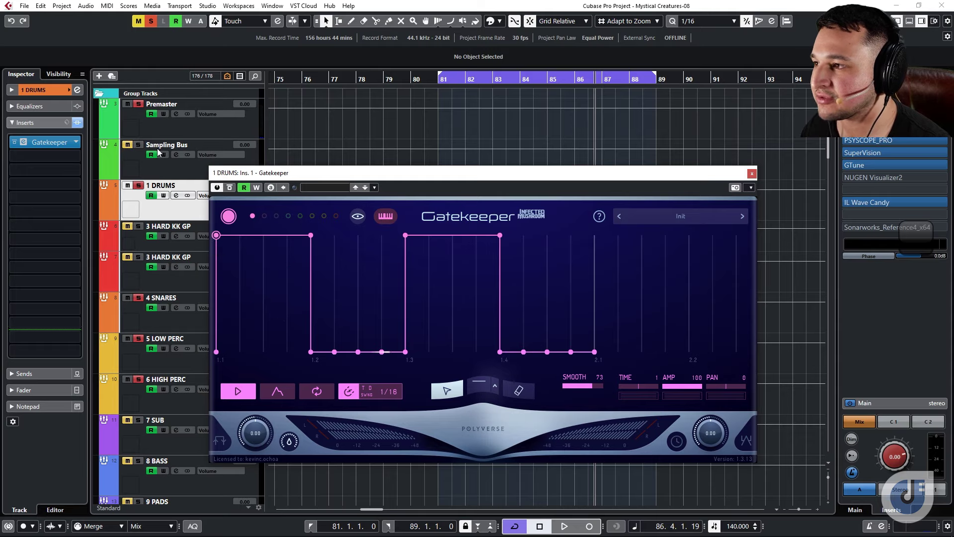
Step: Play from bar 81 while moving both falling edges earlier and sloping them into the full cuts before beats two and four
{"action": "double_click", "coordinate": [431, 79]}
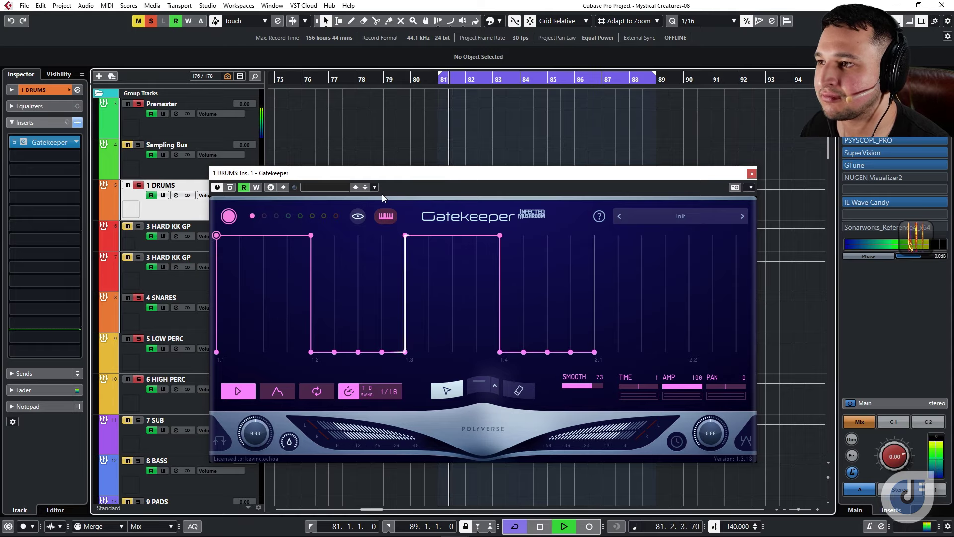
{"action": "left_click_drag", "start_coordinate": [310, 235], "coordinate": [288, 234]}
{"action": "left_click_drag", "start_coordinate": [310, 352], "coordinate": [297, 352]}
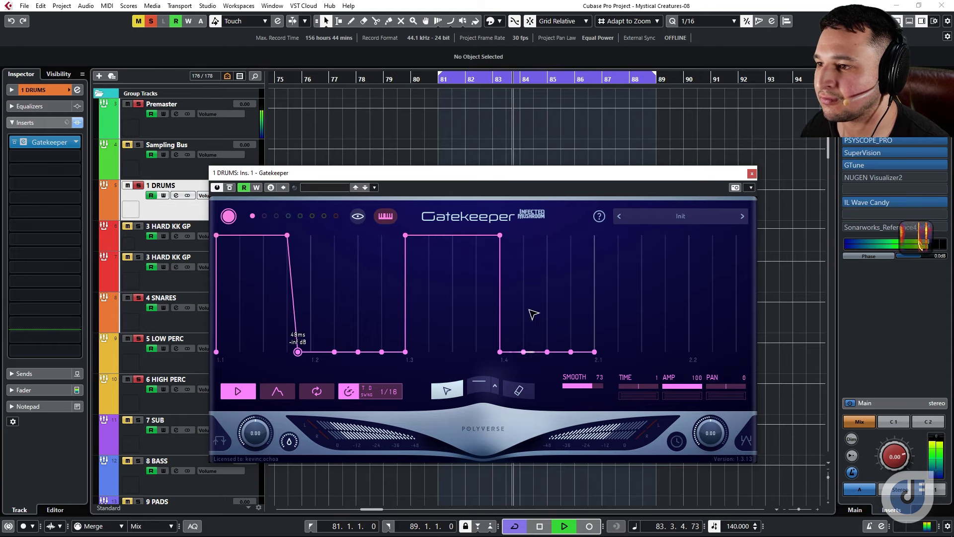
{"action": "left_click_drag", "start_coordinate": [500, 236], "coordinate": [477, 235]}
{"action": "left_click_drag", "start_coordinate": [500, 352], "coordinate": [489, 352]}
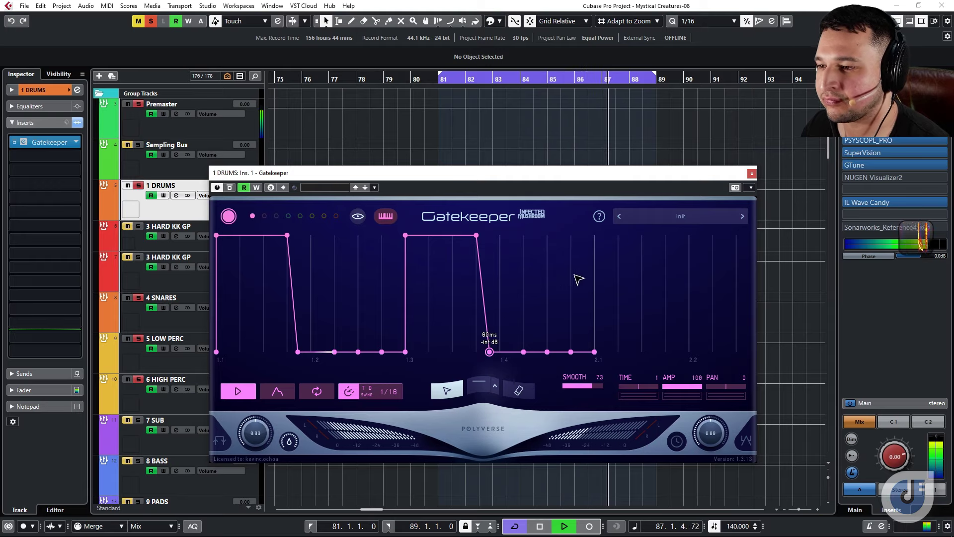
{"action": "key", "text": "space"}
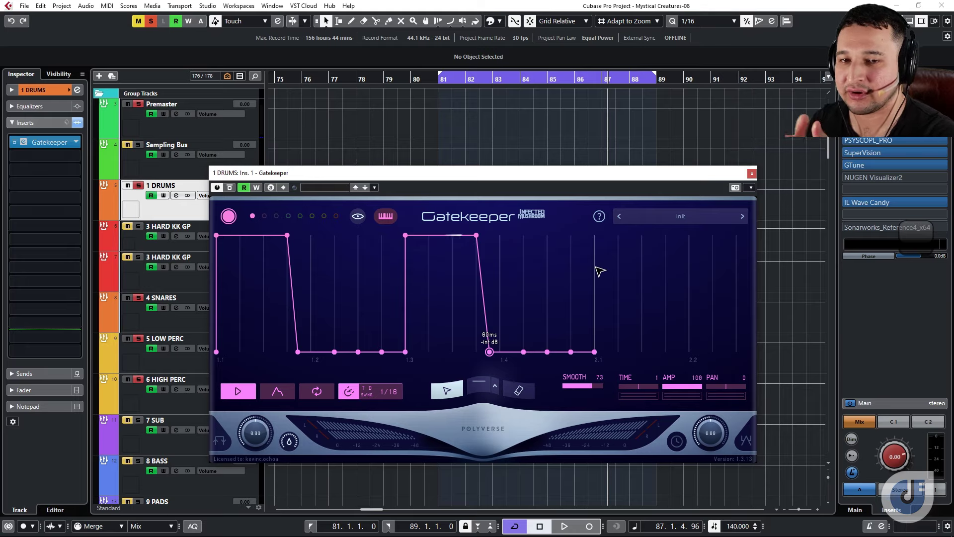
Step: Set Smooth to 61 and reshape the first open section with a raised start floor, a short attack ramp and a lowered end point
{"action": "left_click_drag", "start_coordinate": [287, 235], "coordinate": [287, 255]}
{"action": "left_click_drag", "start_coordinate": [217, 235], "coordinate": [227, 263]}
{"action": "left_click_drag", "start_coordinate": [216, 351], "coordinate": [216, 332]}
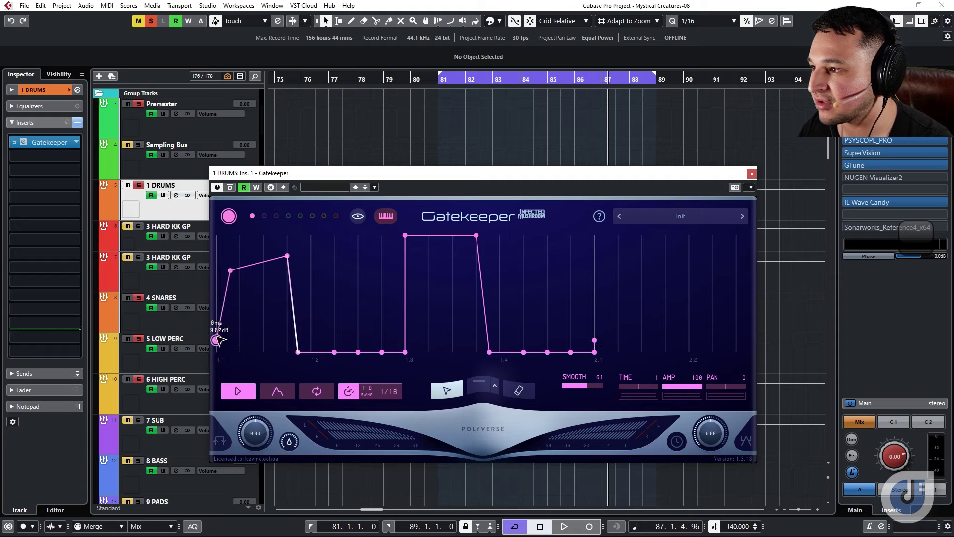
Step: Lower the start of the third-beat section, add a short attack ramp after it, and switch both sections' start points to red
{"action": "left_click_drag", "start_coordinate": [405, 235], "coordinate": [407, 301]}
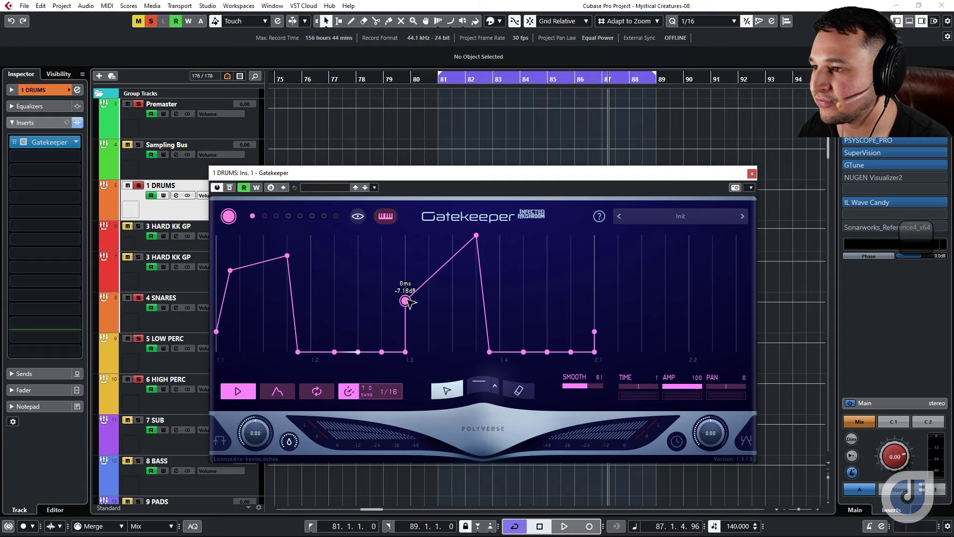
{"action": "left_click_drag", "start_coordinate": [439, 272], "coordinate": [417, 269]}
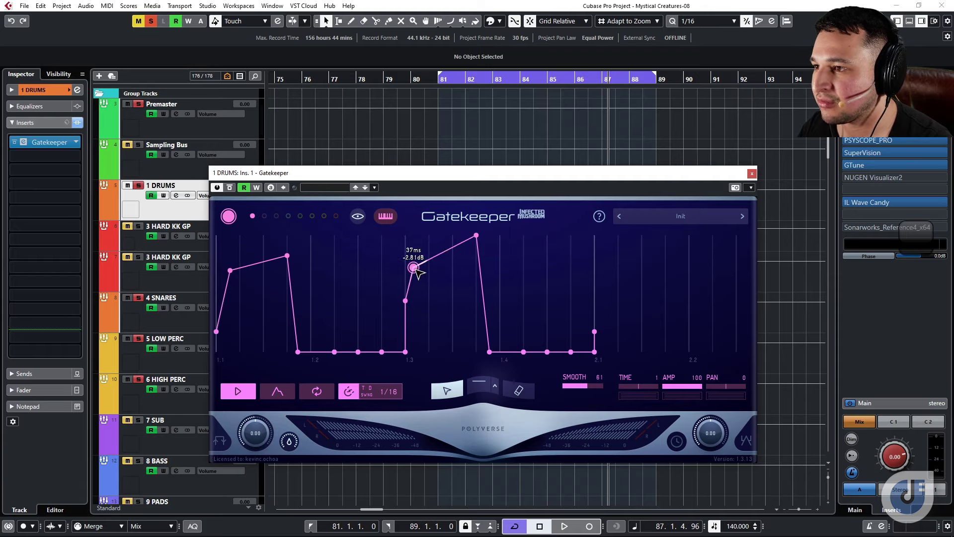
{"action": "left_click_drag", "start_coordinate": [218, 331], "coordinate": [222, 319]}
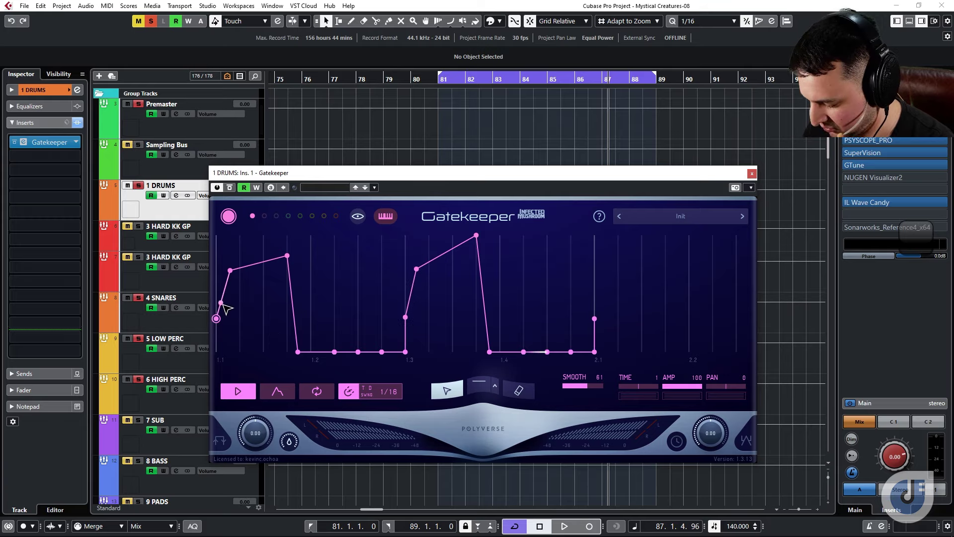
{"action": "left_click", "coordinate": [405, 318]}
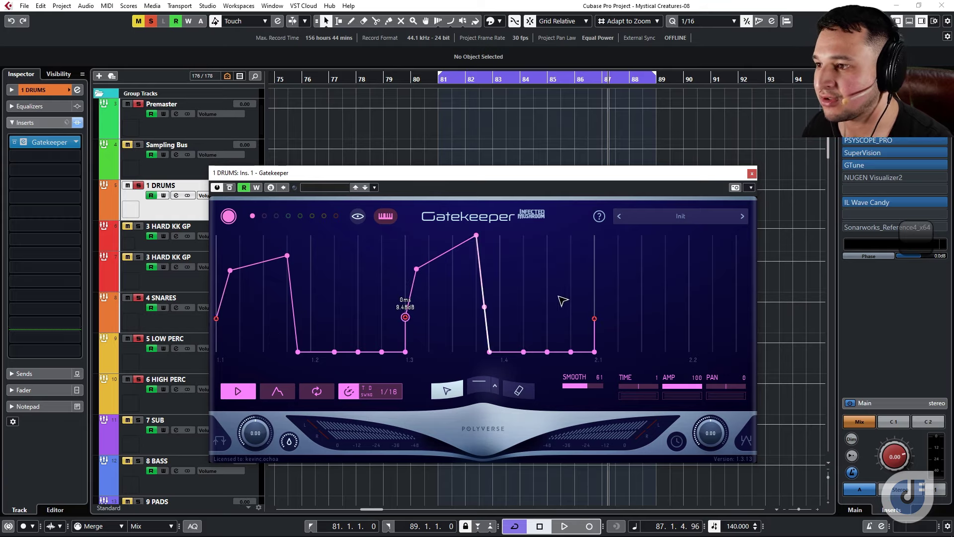
Step: Place an enlarged Wave Candy display over the track list and move the Gatekeeper window clear of it
{"action": "double_click", "coordinate": [904, 241]}
{"action": "left_click_drag", "start_coordinate": [294, 253], "coordinate": [216, 235]}
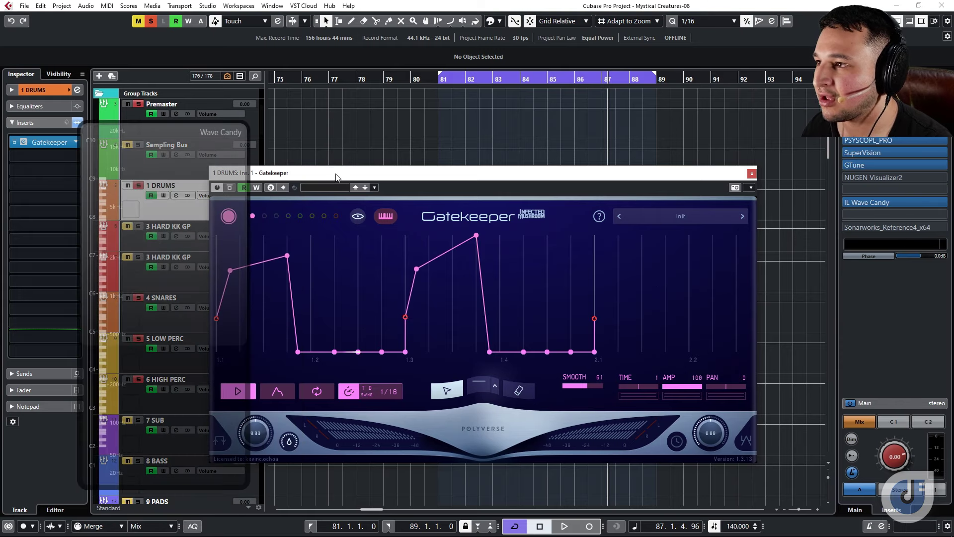
{"action": "left_click_drag", "start_coordinate": [328, 172], "coordinate": [384, 172]}
Step: Return the red start points to normal pink points and play from 81.1.1 to check the attacks in Wave Candy
{"action": "right_click", "coordinate": [461, 317]}
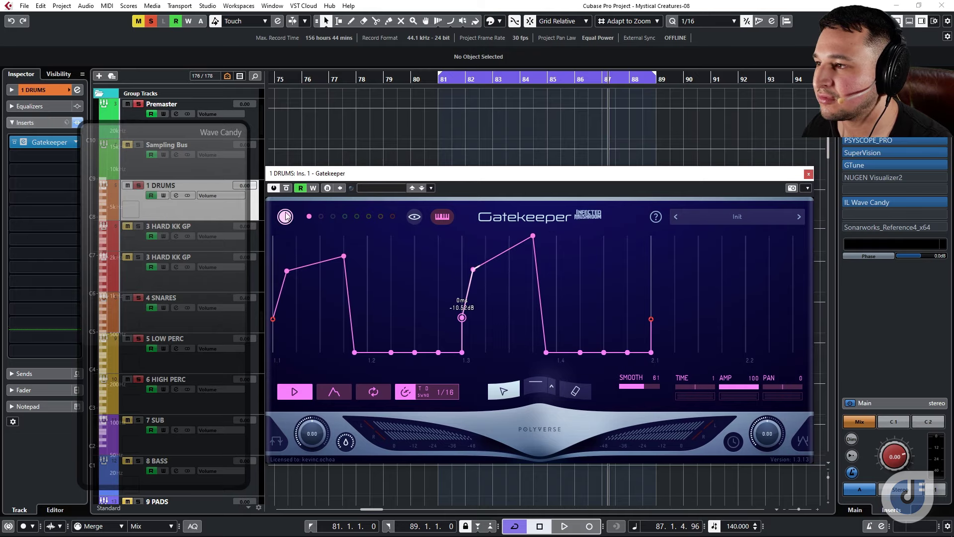
{"action": "left_click", "coordinate": [442, 85]}
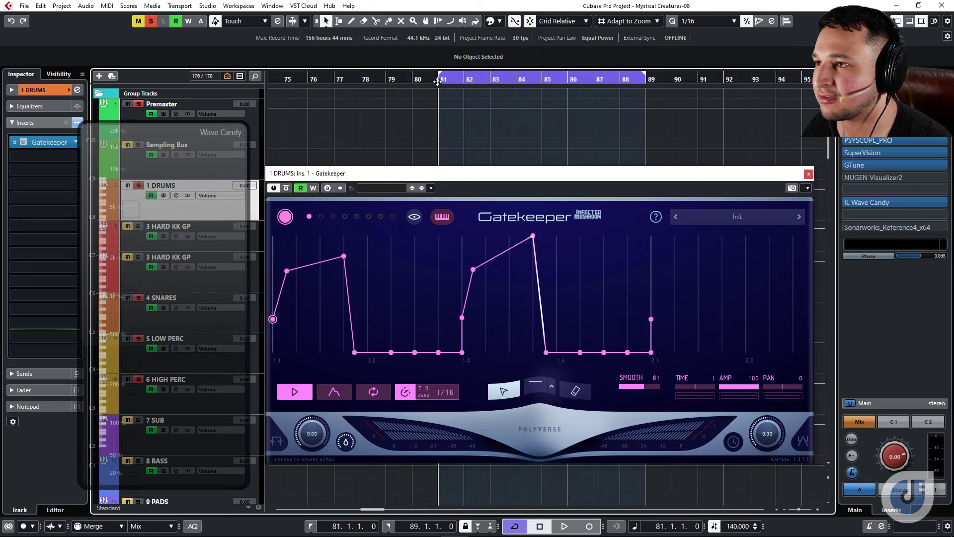
{"action": "key", "text": "space"}
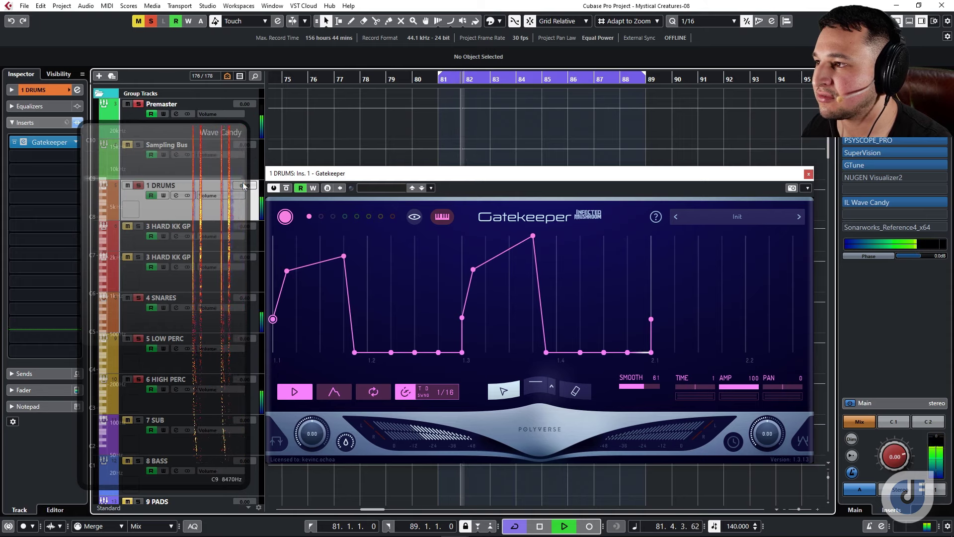
{"action": "key", "text": "space"}
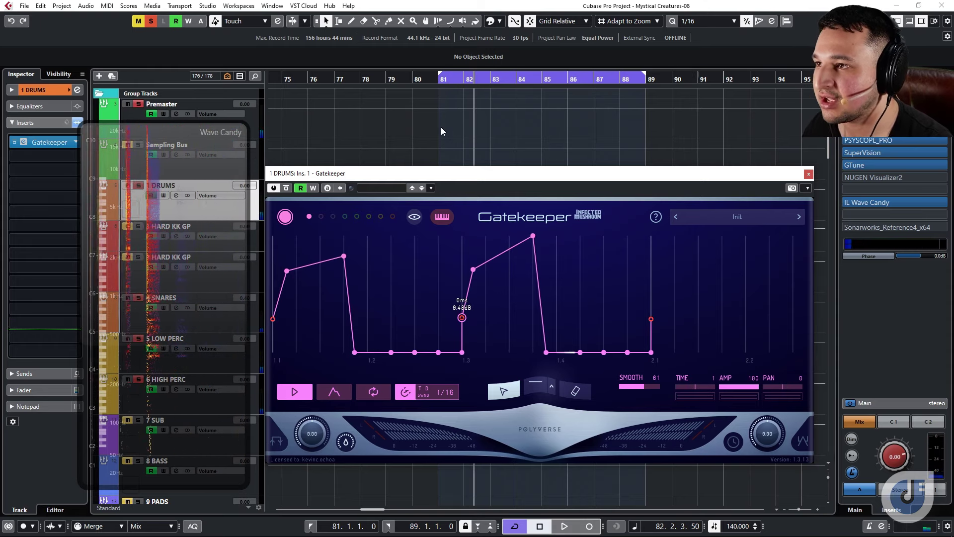
Step: Play 1 DRUMS from bar 81 to check the red start points' attacks in Wave Candy, and stop playback
{"action": "left_click", "coordinate": [436, 82]}
{"action": "key", "text": "space"}
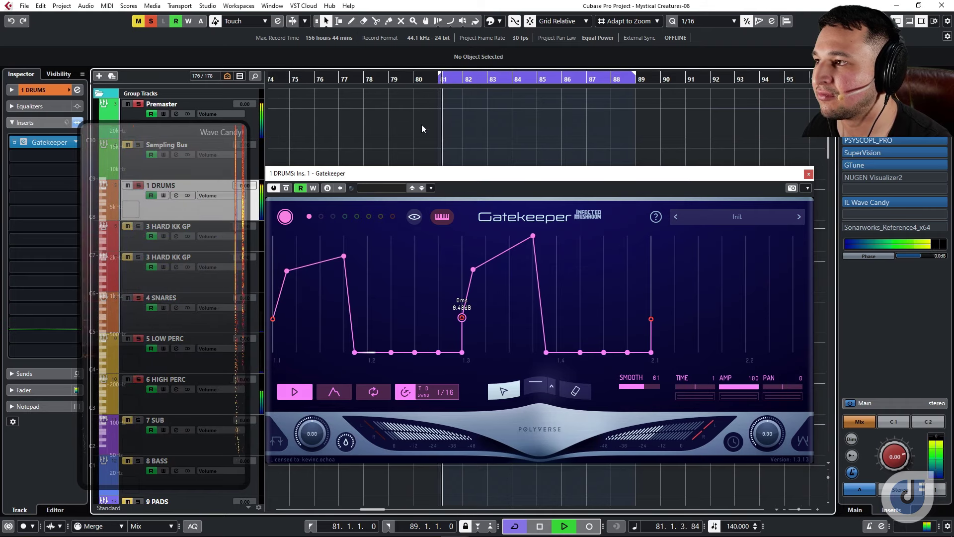
{"action": "left_click", "coordinate": [481, 265]}
{"action": "key", "text": "space"}
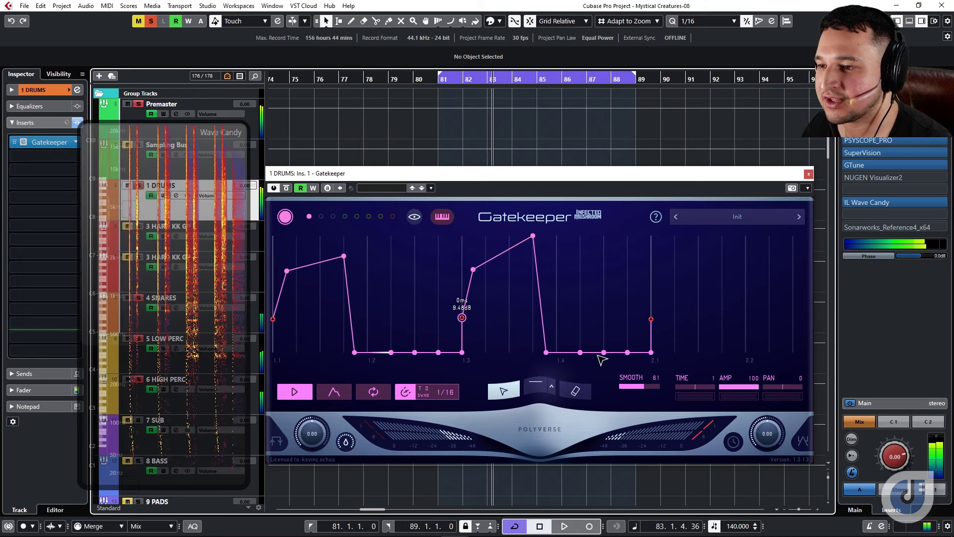
{"action": "key", "text": "ctrl+z"}
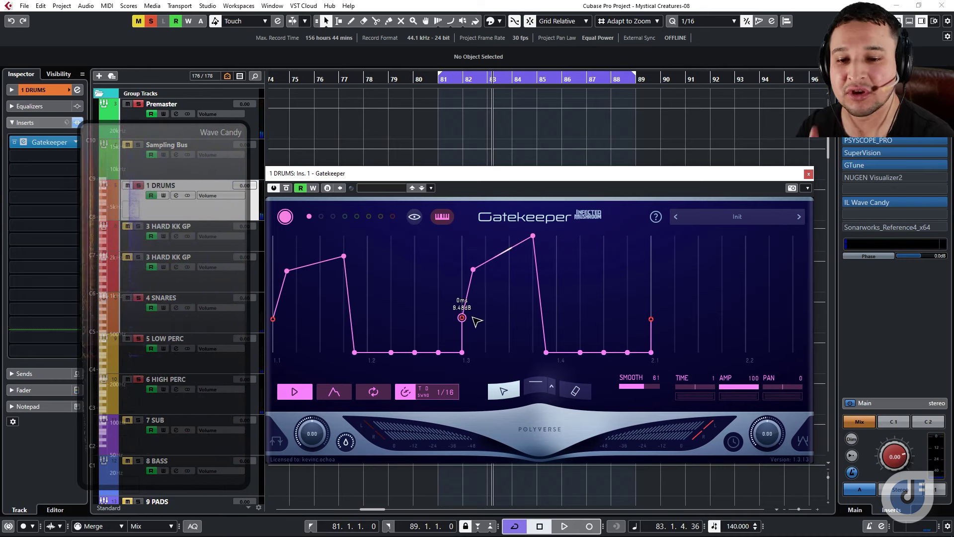
Step: Switch the output mode beside Gatekeeper's output level knob and replay the drums from bar 81
{"action": "left_click", "coordinate": [804, 440]}
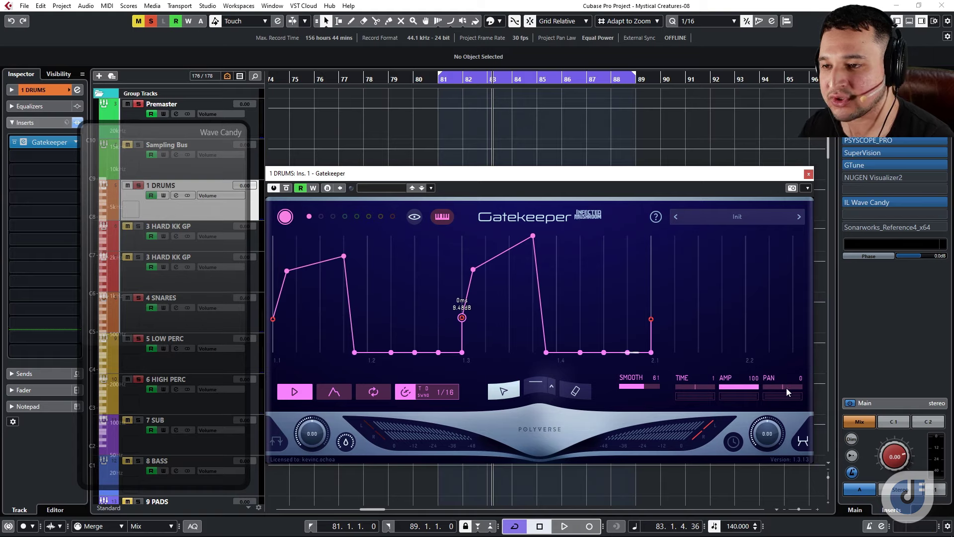
{"action": "left_click", "coordinate": [438, 82]}
{"action": "key", "text": "space"}
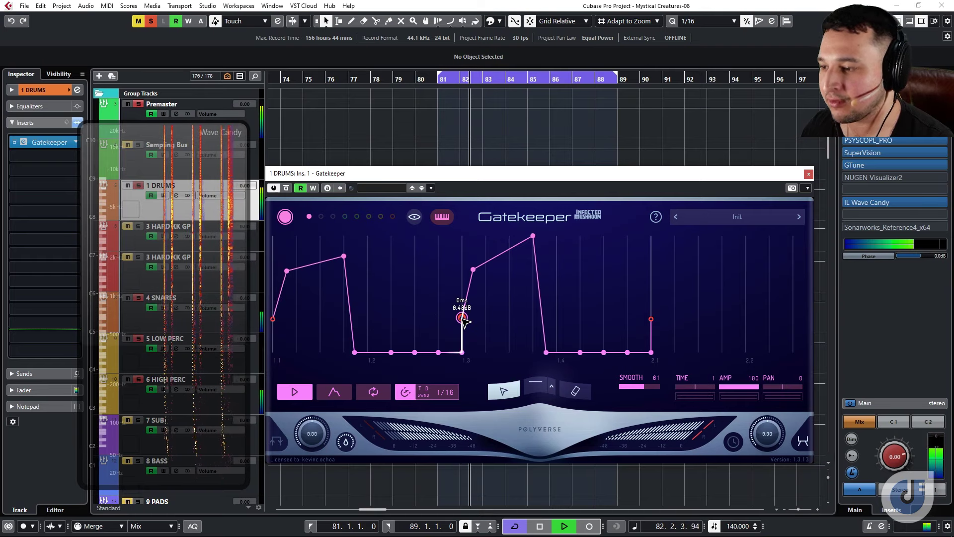
Step: Return the third-beat section's start point to a normal pink point during playback, compare the attack in Wave Candy, and stop
{"action": "key", "text": "ctrl+b"}
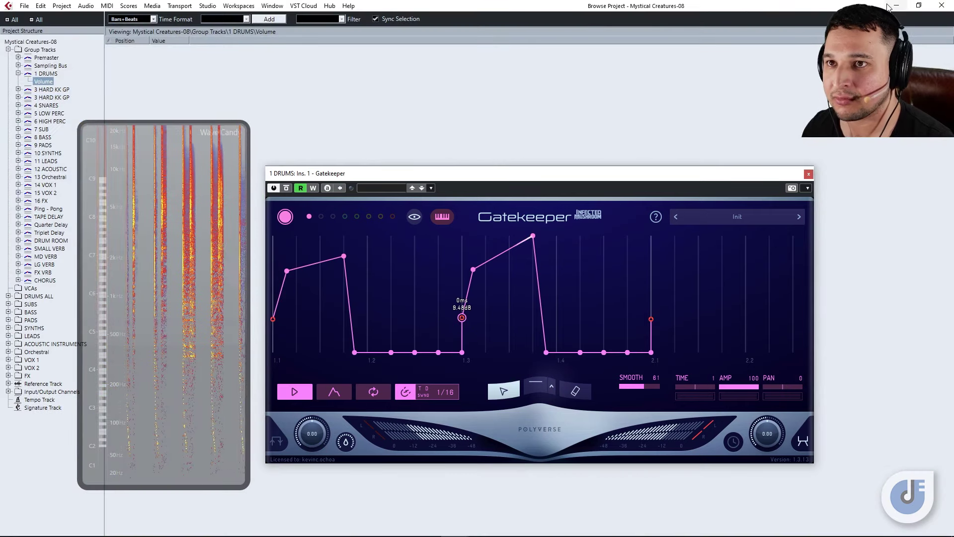
{"action": "key", "text": "ctrl+b"}
{"action": "right_click", "coordinate": [462, 318]}
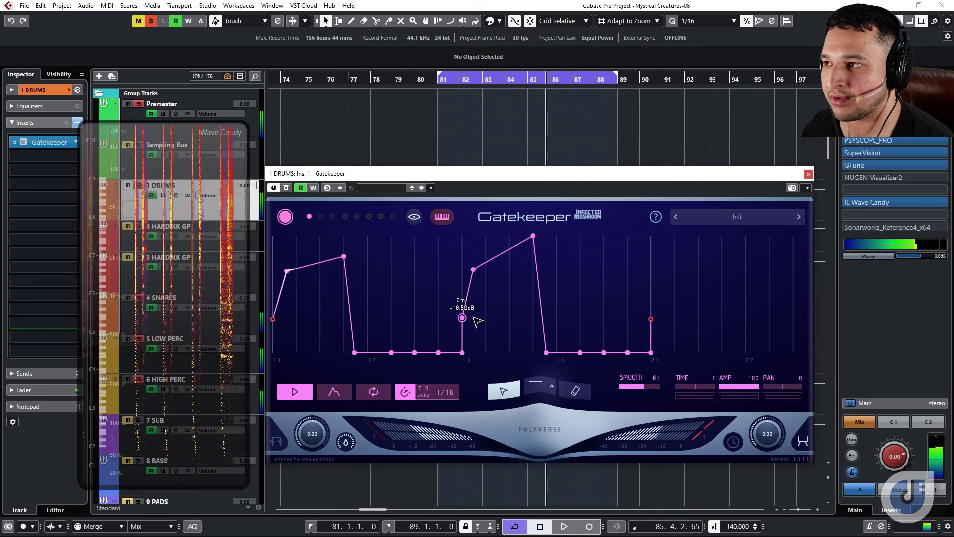
{"action": "key", "text": "space"}
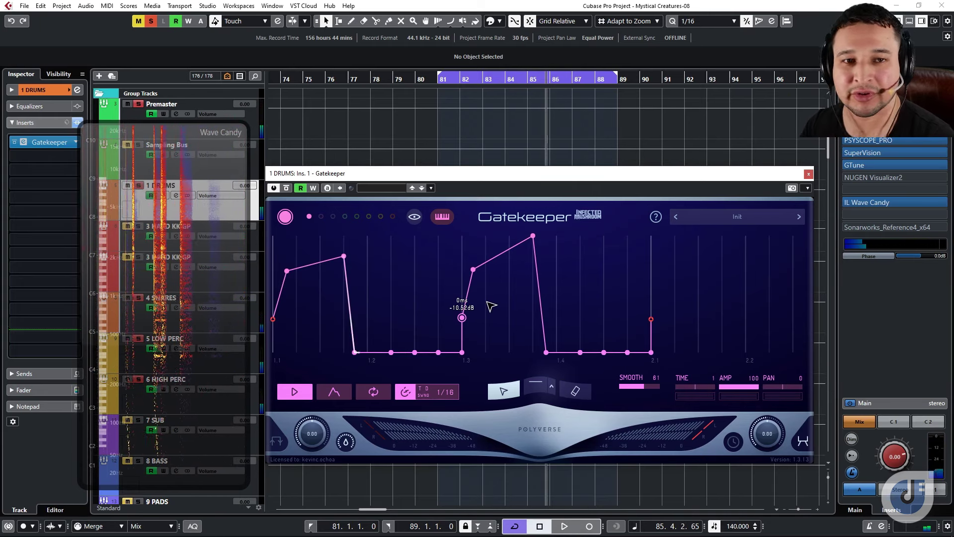